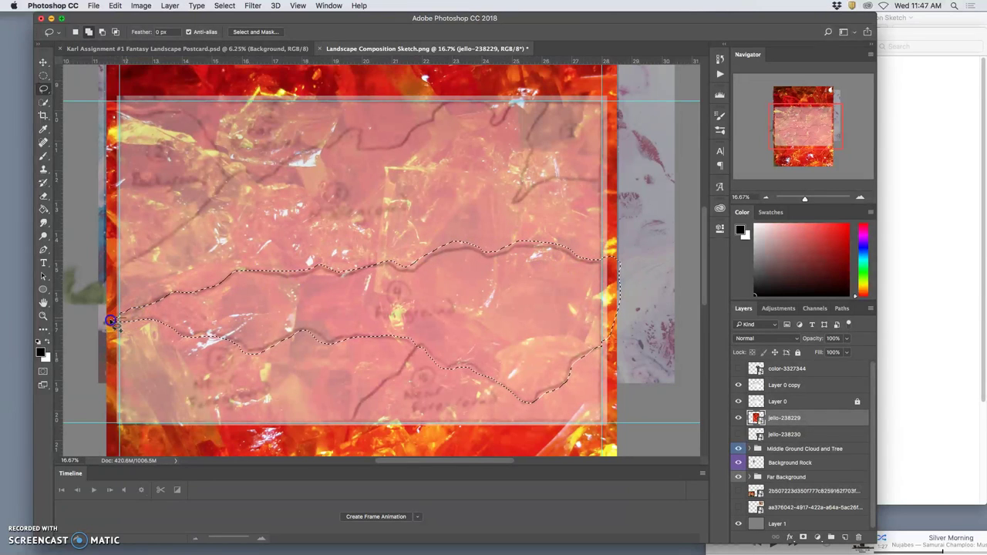
- Lasso the jello-238229 image area below the upper foreground sketch line and copy it to a new layer
mouse_move(133, 450)
left_mouse_down()
mouse_move(572, 447)
mouse_move(621, 435)
left_mouse_up()
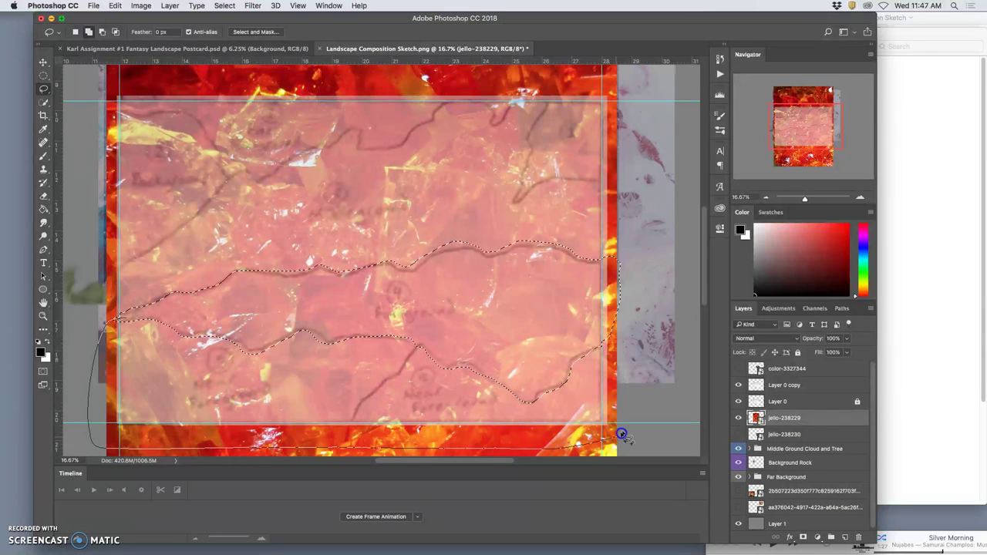
mouse_move(605, 277)
left_mouse_down()
mouse_move(311, 317)
mouse_move(170, 310)
left_mouse_up()
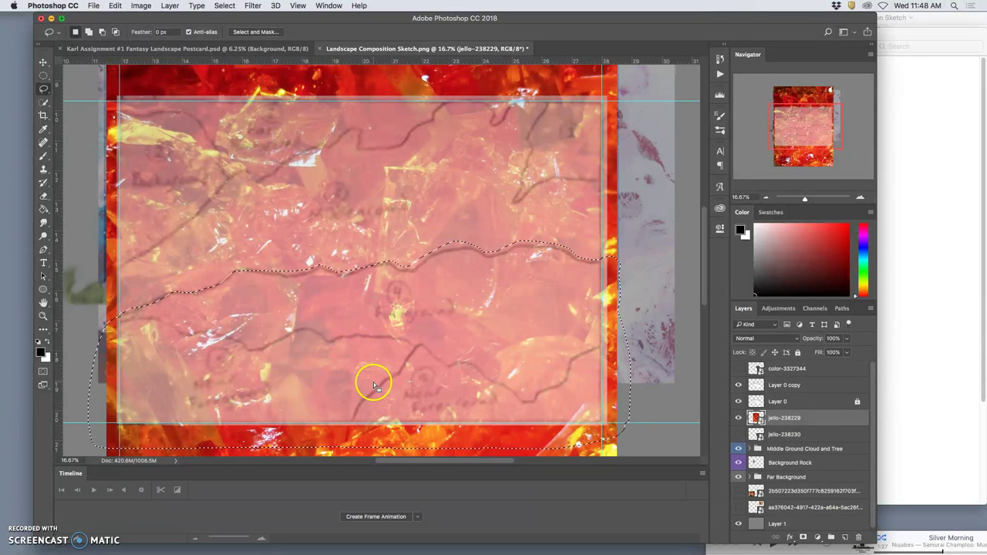
key("ctrl+j")
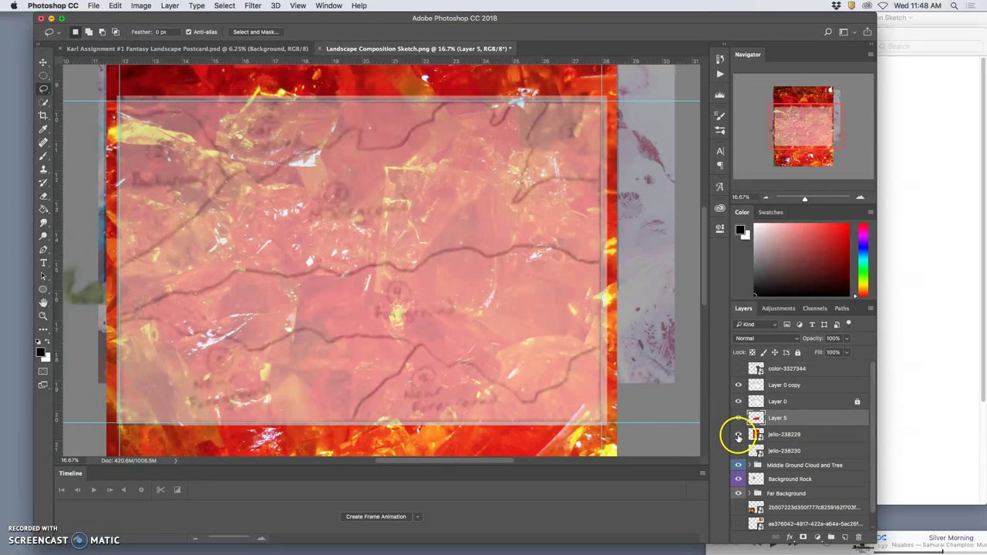
- Hide the Layer 0 copy sketch and delete the original jello-238229 layer
left_click(738, 435)
left_click(739, 435)
left_click(738, 435)
left_click(738, 435)
left_click(737, 385)
left_click(786, 435)
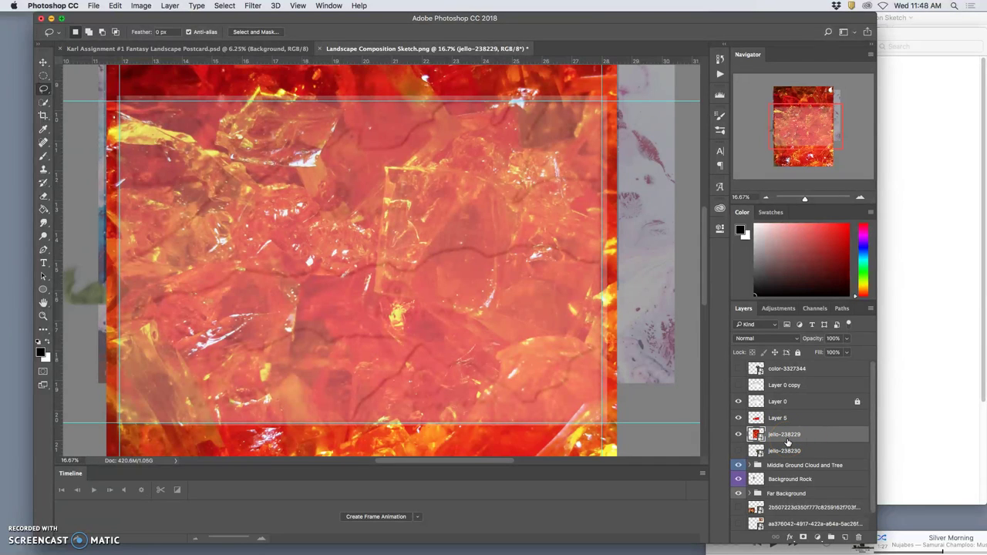
key("Delete")
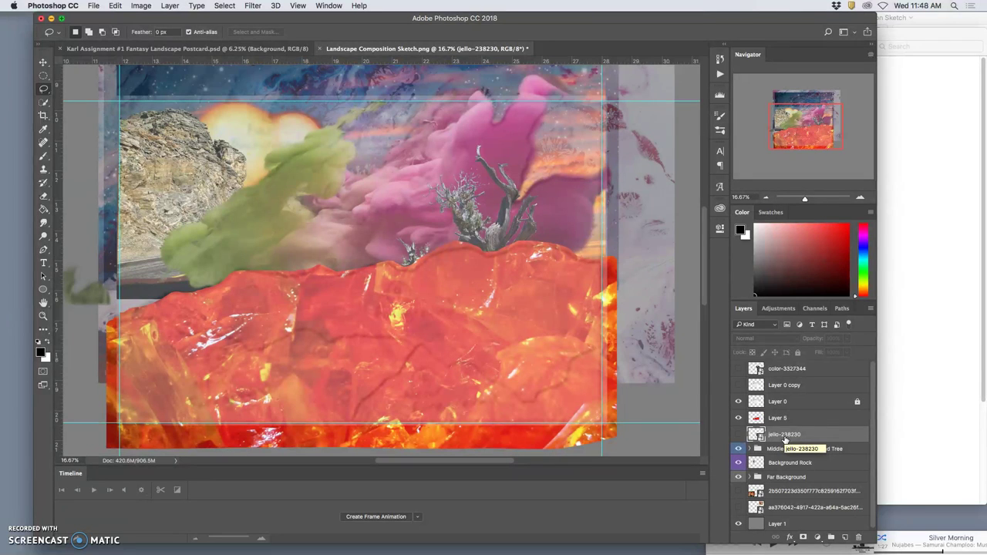
- Show the jello-238230 layer, move it above Layer 5 and position its image over the lower-right foreground
left_click_drag(785, 438, 740, 419)
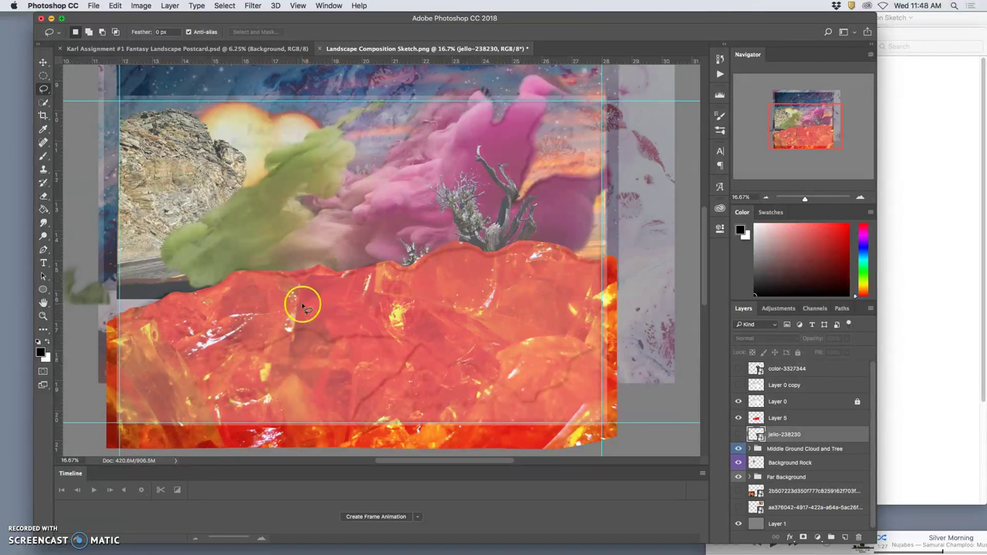
left_click_drag(742, 443, 780, 415)
left_click_drag(500, 401, 477, 336)
left_click(43, 62)
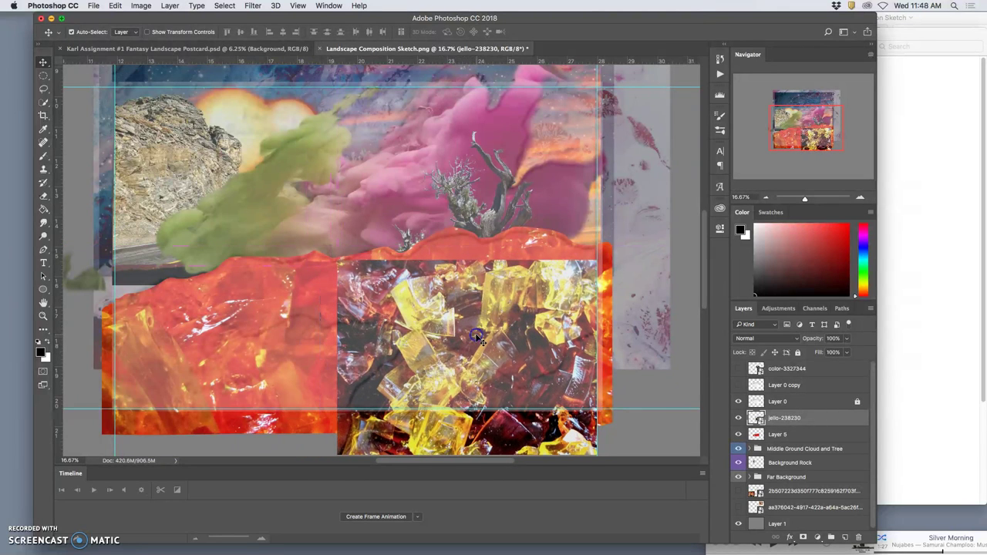
- With the Layer 0 copy sketch shown, lasso the jello-238230 area below the near-foreground line and copy it to a new layer
left_click(738, 401)
left_click(739, 385)
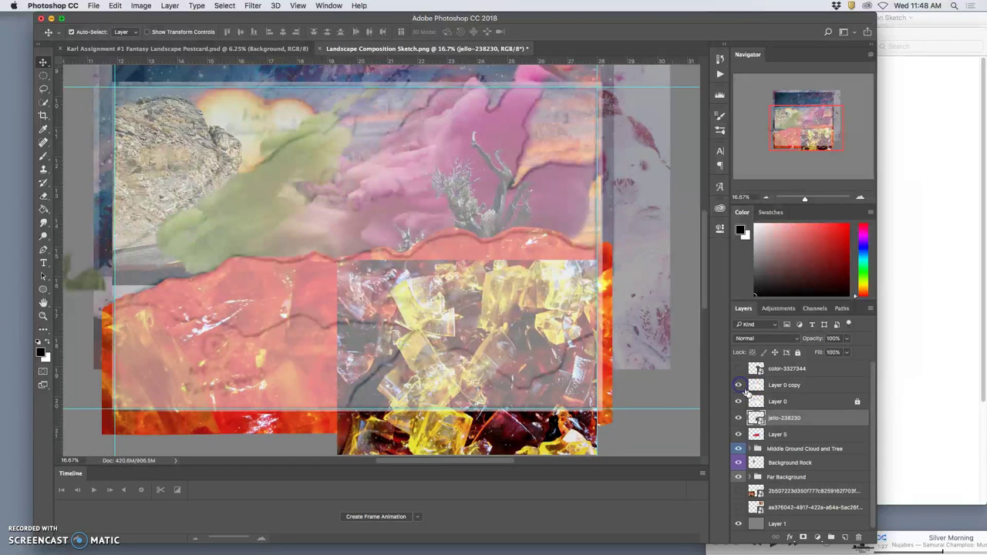
left_click(44, 88)
left_click(605, 332)
left_click_drag(574, 339, 557, 364)
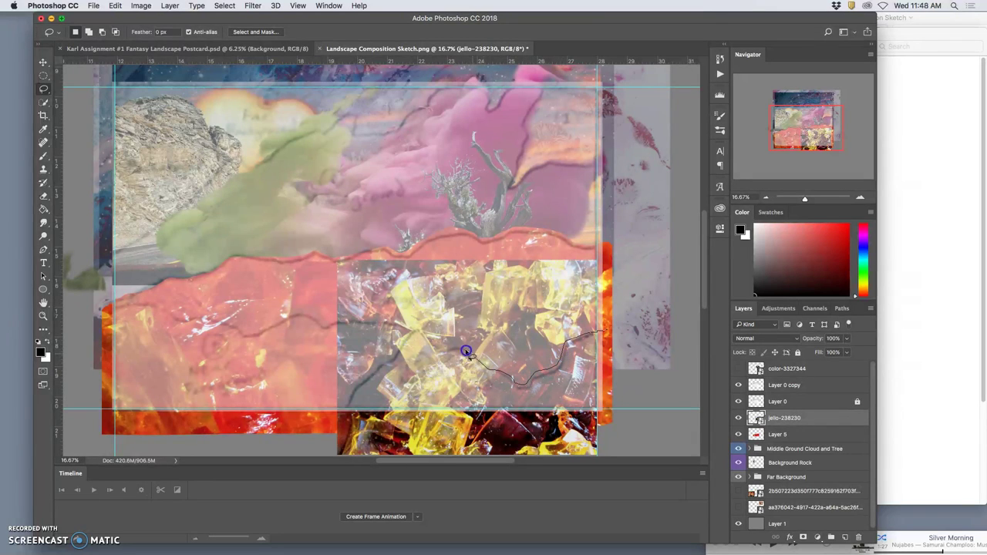
left_click_drag(421, 332, 414, 330)
left_click_drag(379, 358, 361, 377)
mouse_move(306, 446)
left_mouse_down()
mouse_move(381, 469)
mouse_move(582, 477)
mouse_move(650, 379)
left_mouse_up()
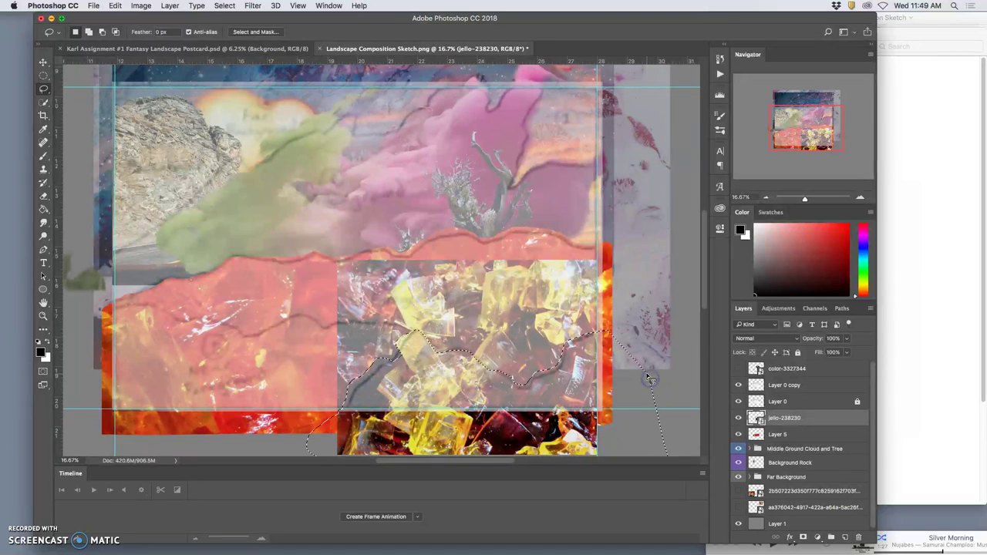
key("super+j")
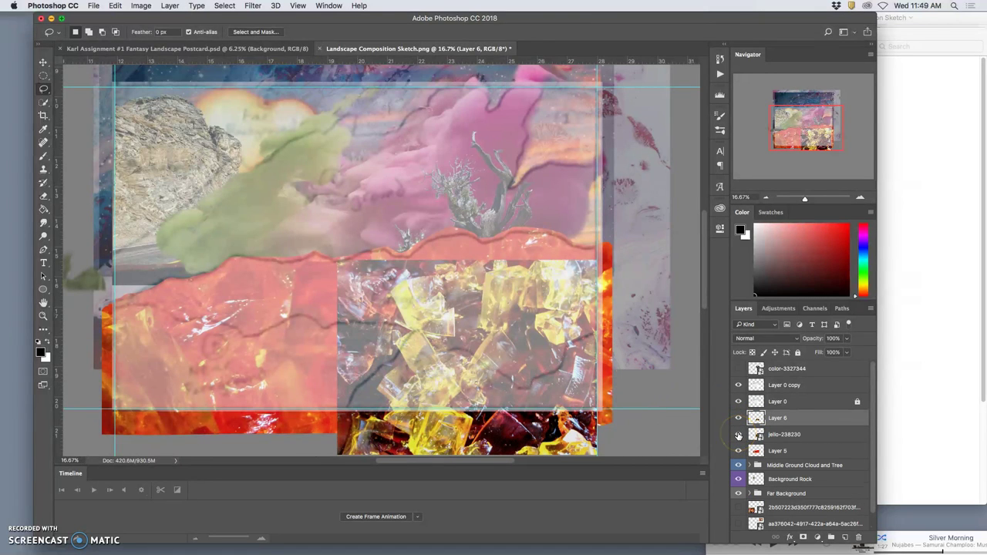
- Hide the source jello-238230 layer and both sketch layers, Layer 0 and Layer 0 copy
left_click(738, 435)
left_click(738, 401)
left_click(737, 385)
scroll(657, 331, "up", 3)
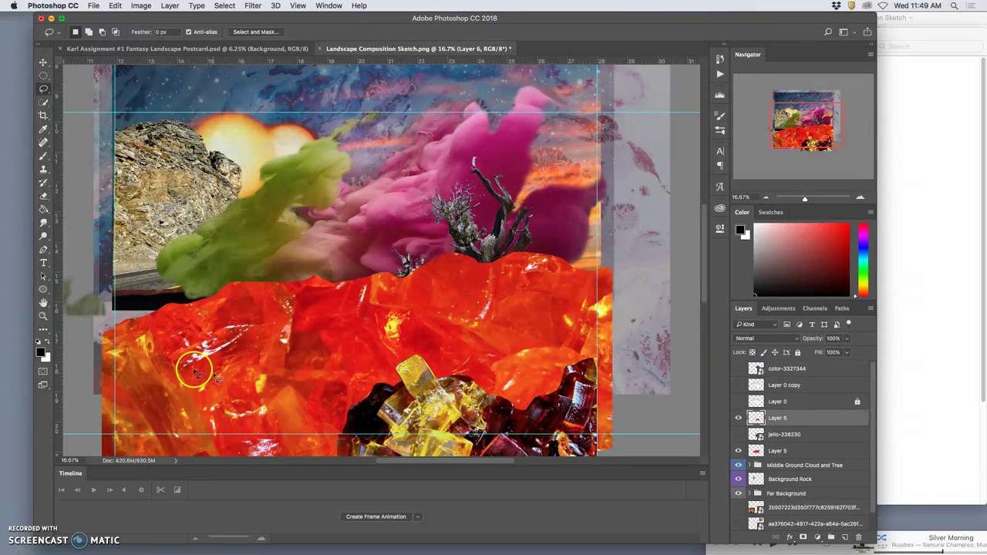
- Show the Layer 0 and Layer 0 copy sketch layers over the whole composition
left_click(738, 402)
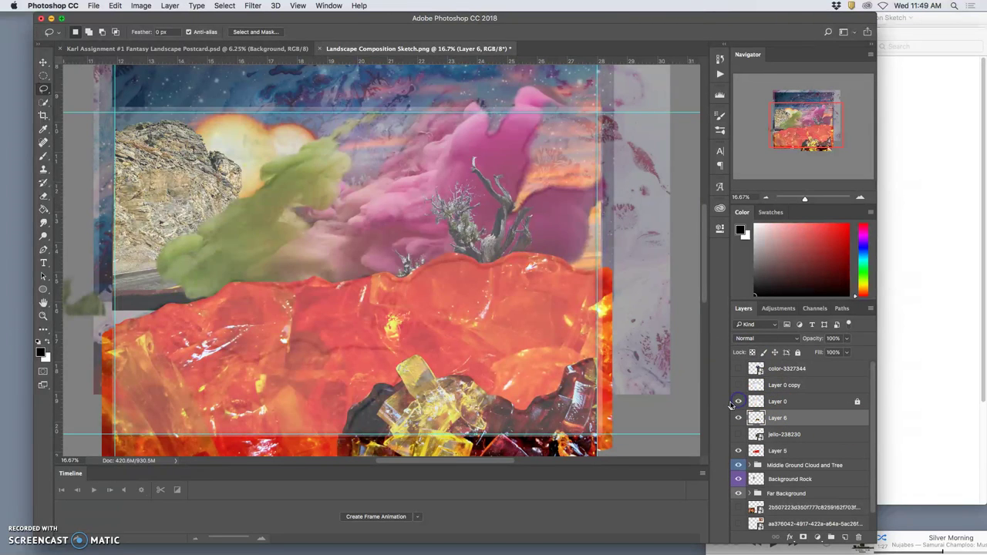
left_click(737, 385)
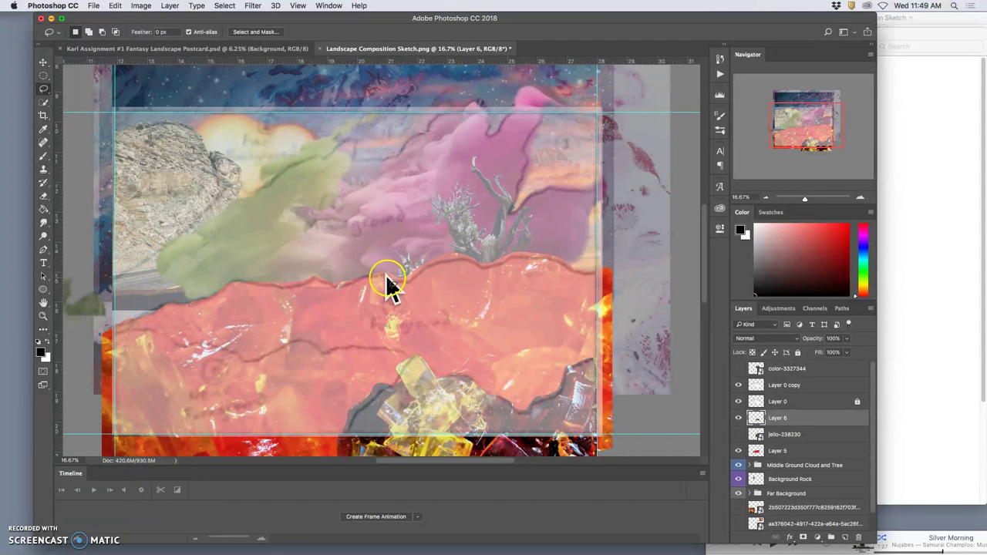
key("super+minus")
key("super+minus")
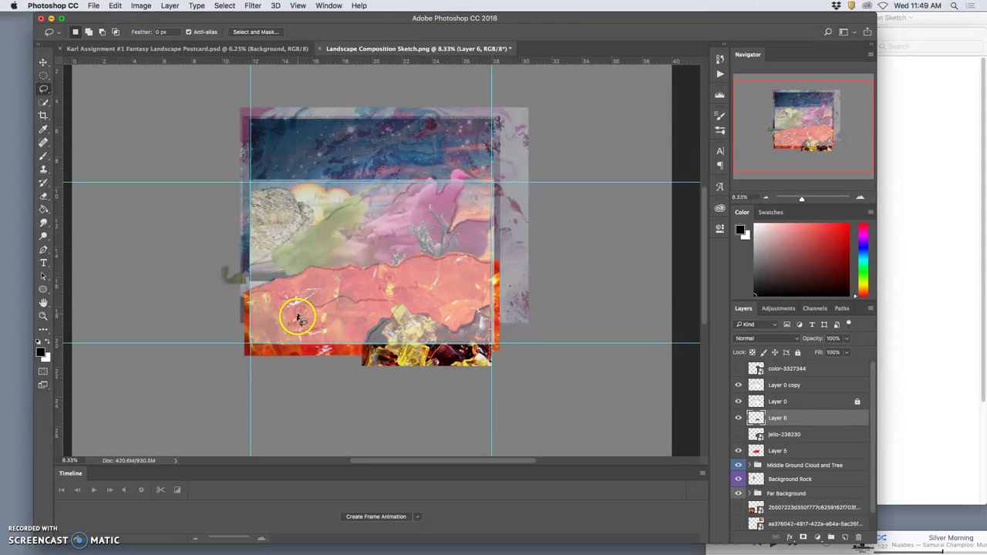
- Switch to Finder and open the "5. Near Foreground Texture Spiral Sandy ROck" folder inside Assignment #1
left_click(907, 253)
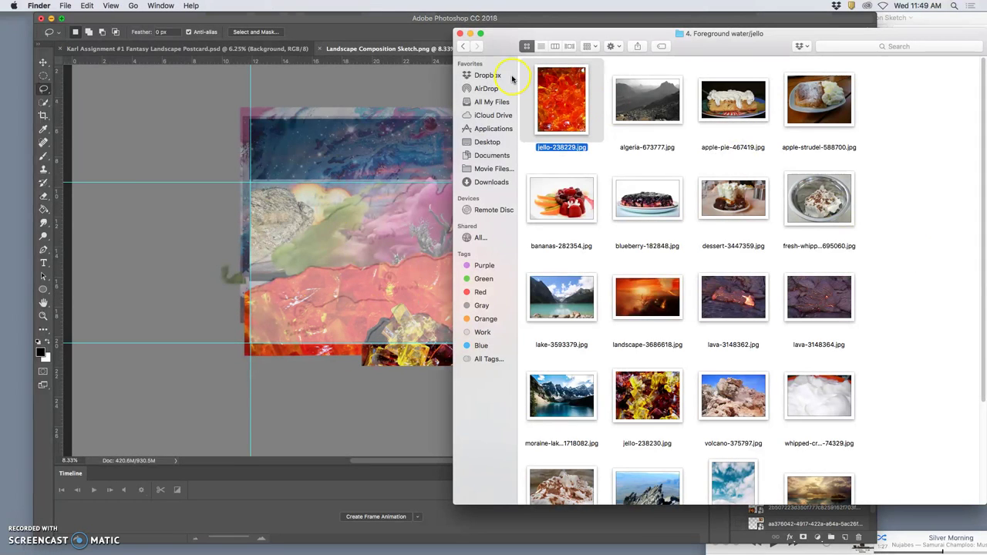
left_click(463, 47)
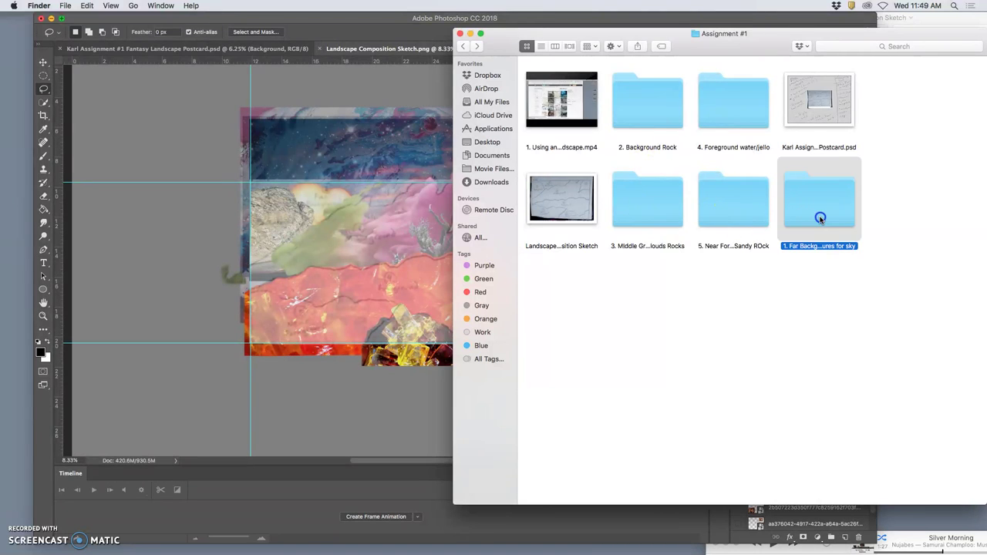
double_click(818, 220)
key("super+[")
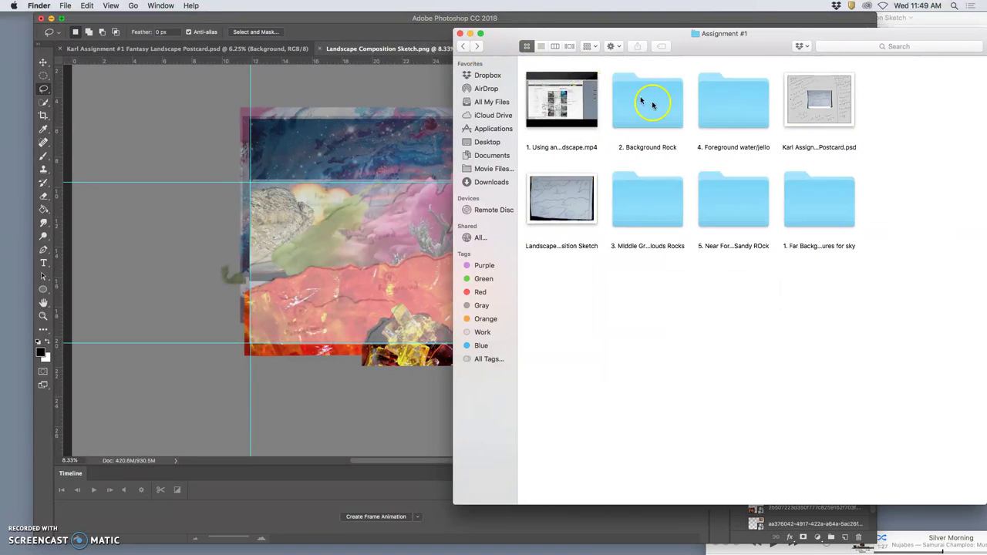
left_click(728, 209)
double_click(729, 210)
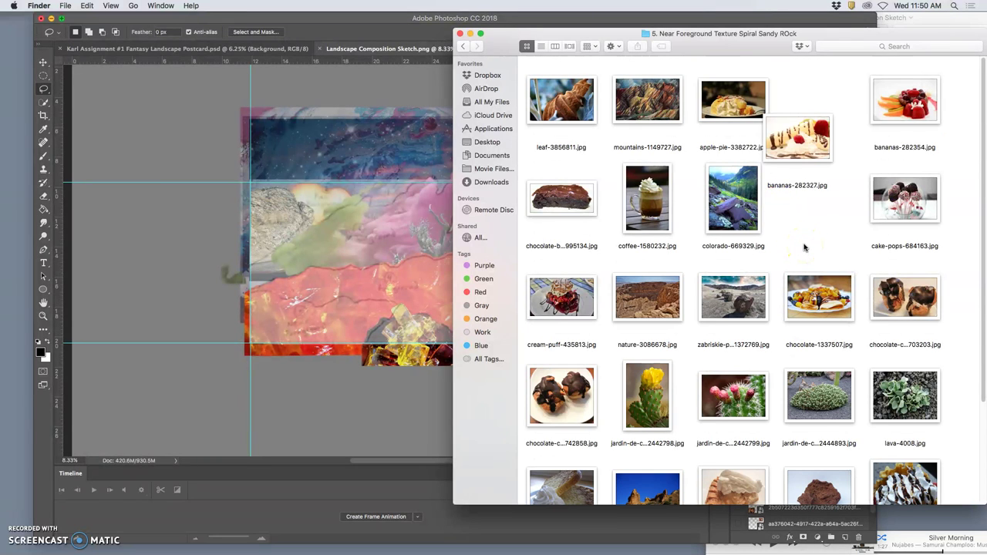
- Place leaf-3856811.jpg in the Photoshop composition, rotated about 41.81° over the lower-left foreground
scroll(803, 247, "down", 1)
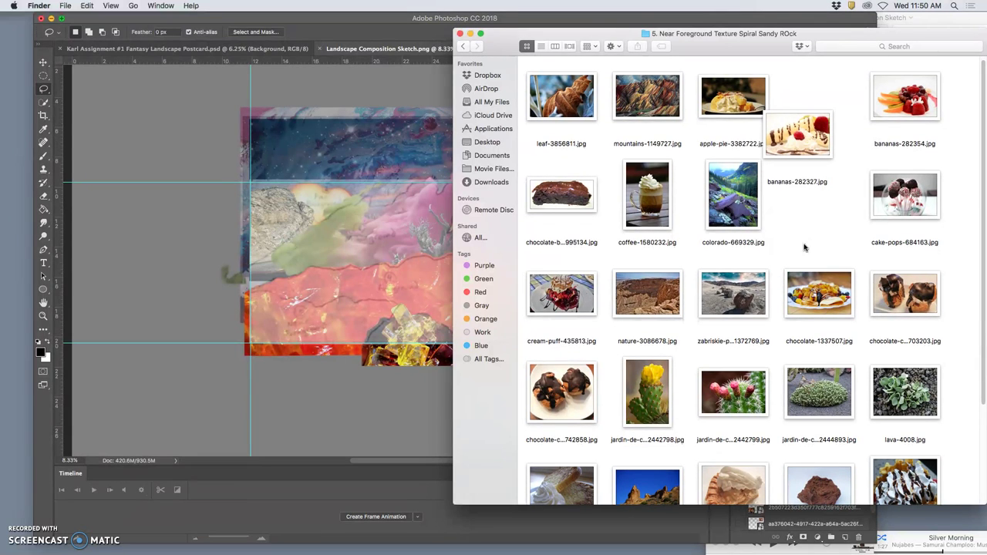
left_click(573, 108)
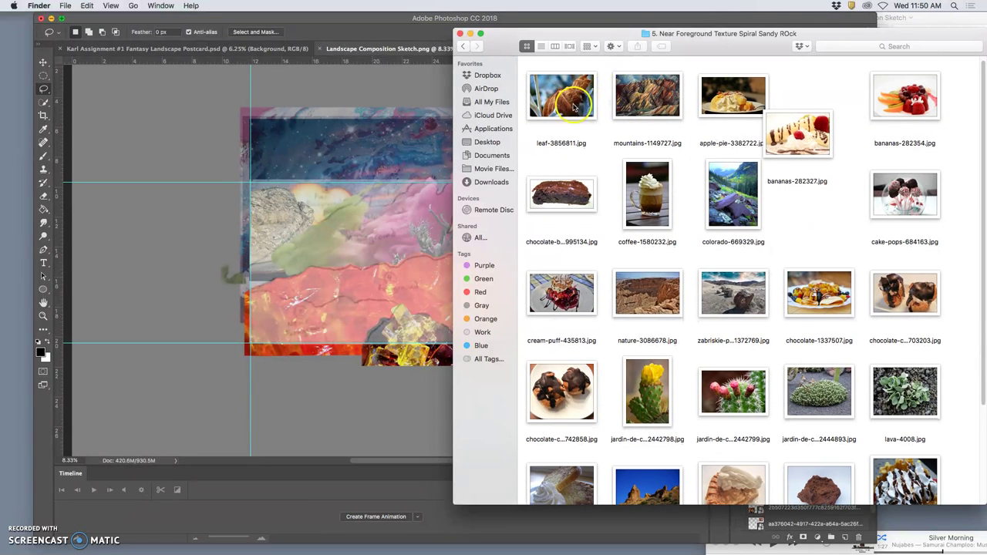
left_click_drag(570, 107, 385, 264)
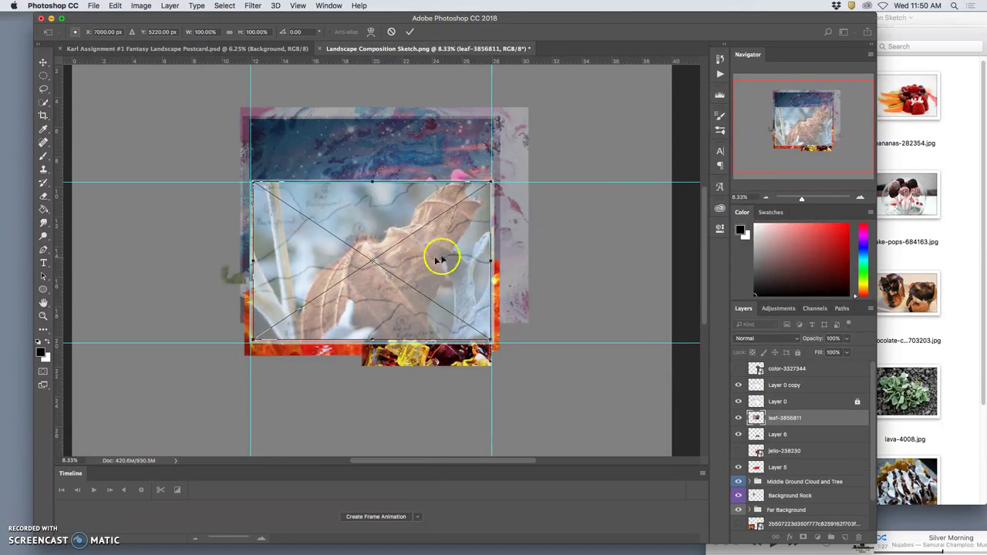
left_click_drag(434, 257, 330, 293)
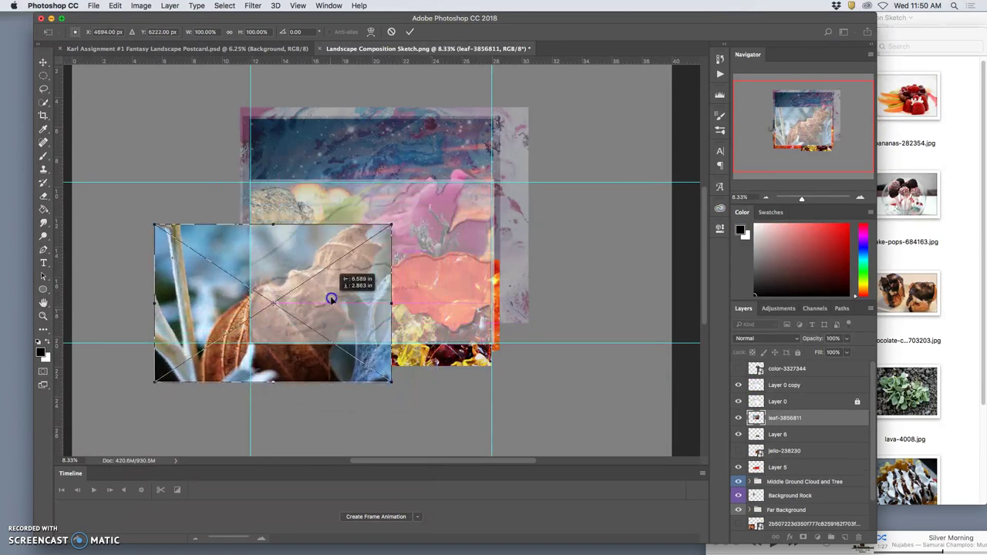
left_click_drag(424, 209, 450, 333)
left_click_drag(329, 324, 335, 324)
left_click(417, 346)
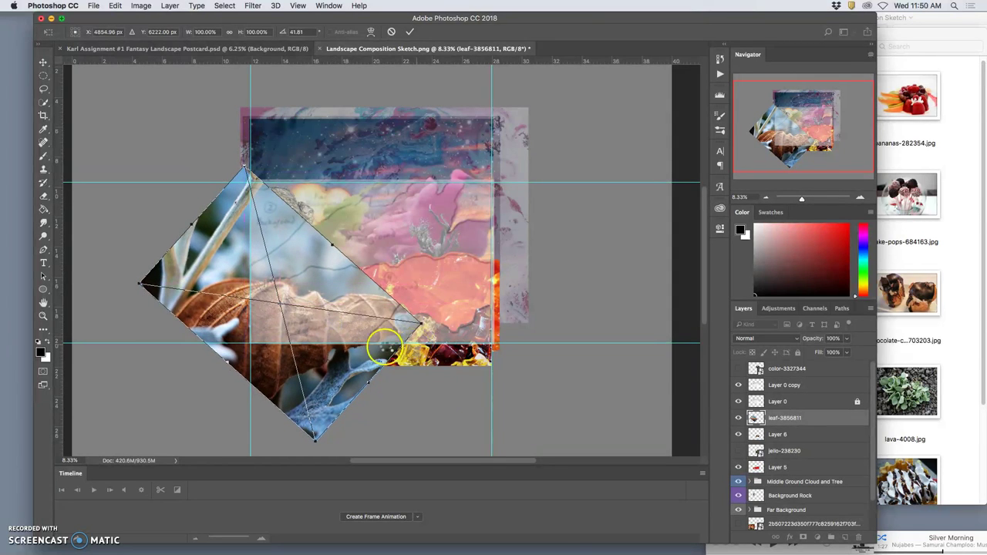
key("Return")
- Hide the Layer 0 and Layer 0 copy sketch layers to expose the leaf image for lasso work
key("l")
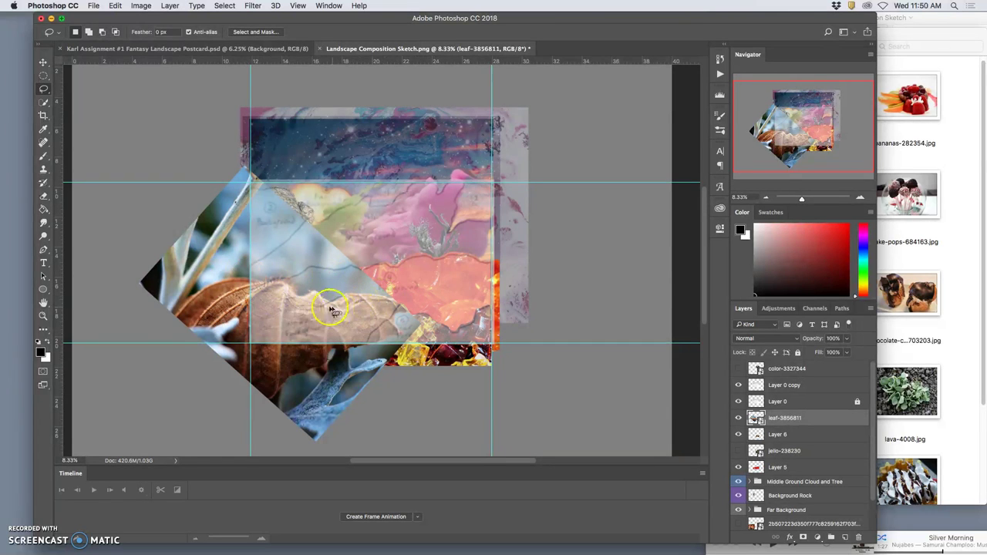
scroll(369, 307, "up", 3)
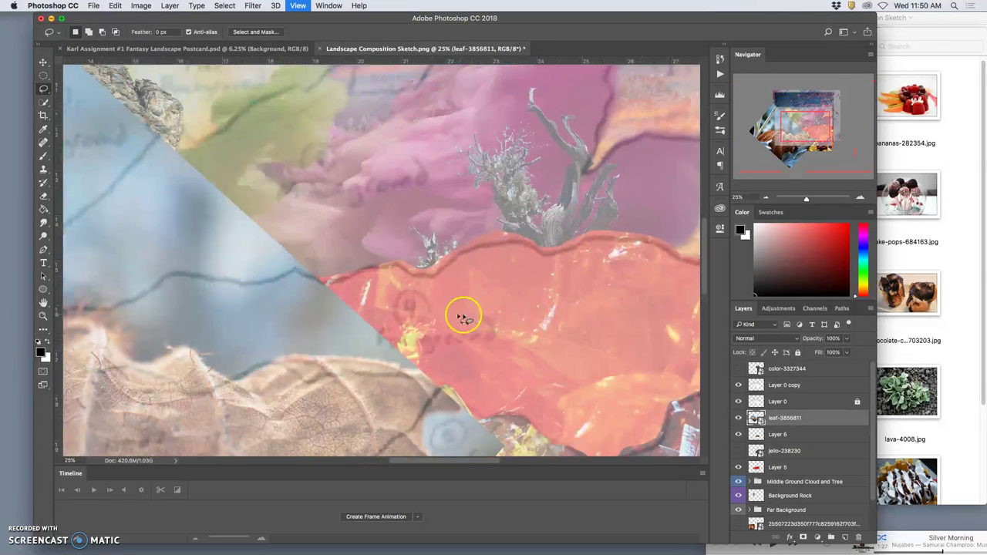
scroll(443, 316, "left", 2)
scroll(450, 318, "left", 5)
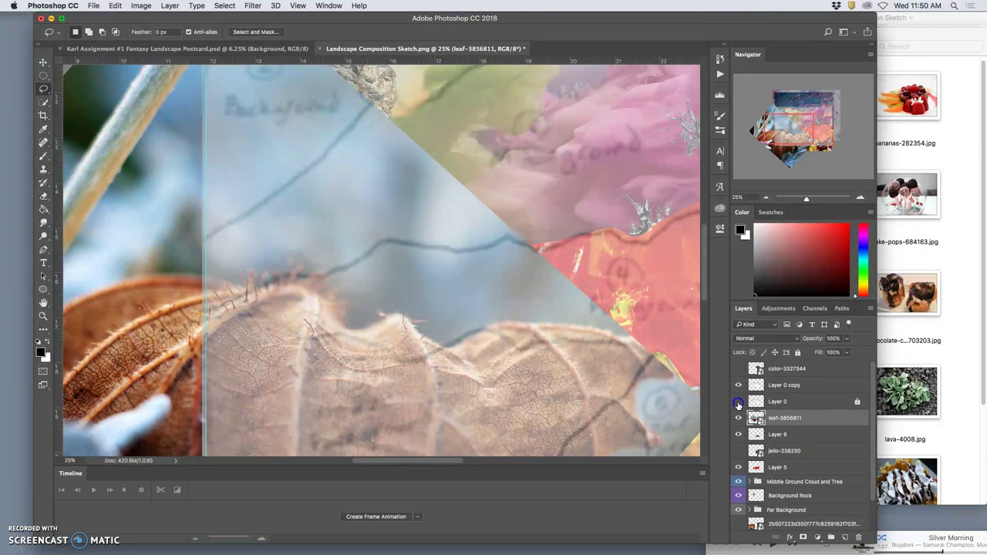
left_click_drag(738, 402, 742, 391)
scroll(605, 345, "down", 2)
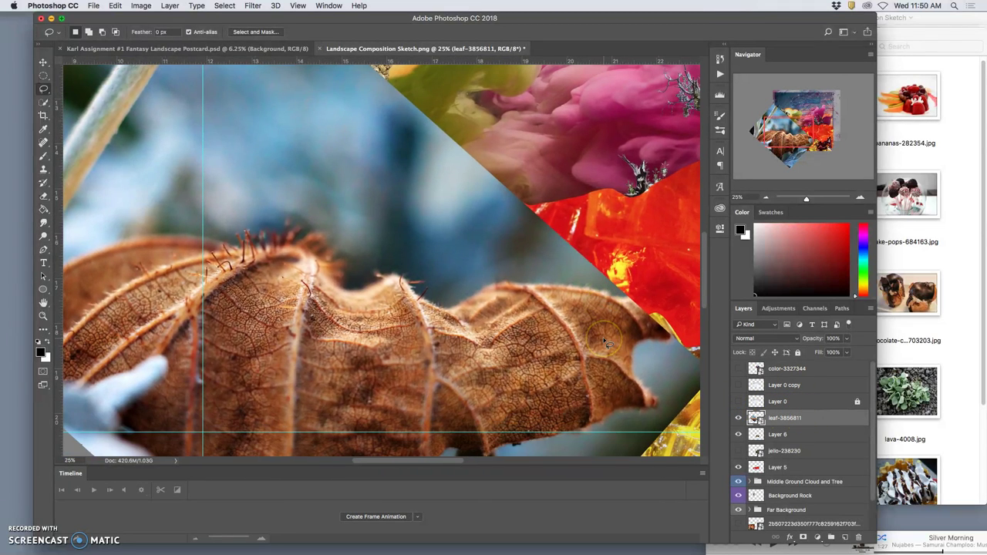
scroll(607, 345, "down", 1)
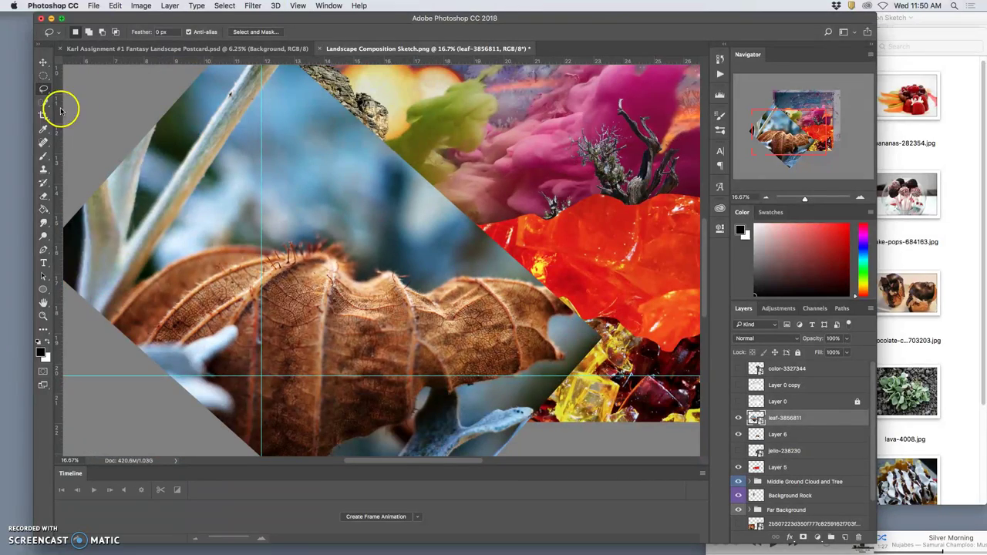
- Lasso the blurred blue background along the right part of the leaf's upper edge and try to delete it
key("super+equal")
key("super+equal")
key("super+equal")
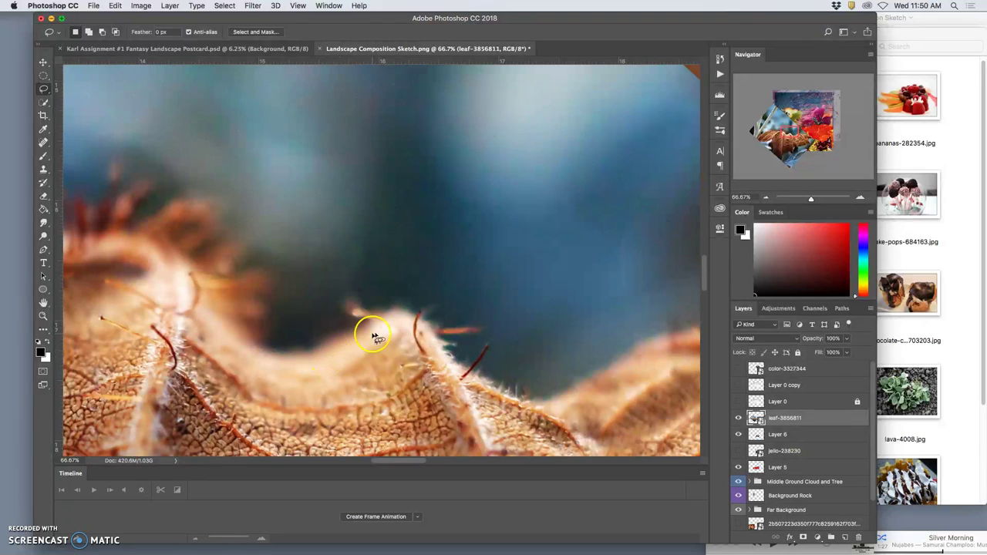
key("super+equal")
scroll(433, 340, "right", 10)
scroll(433, 340, "down", 4)
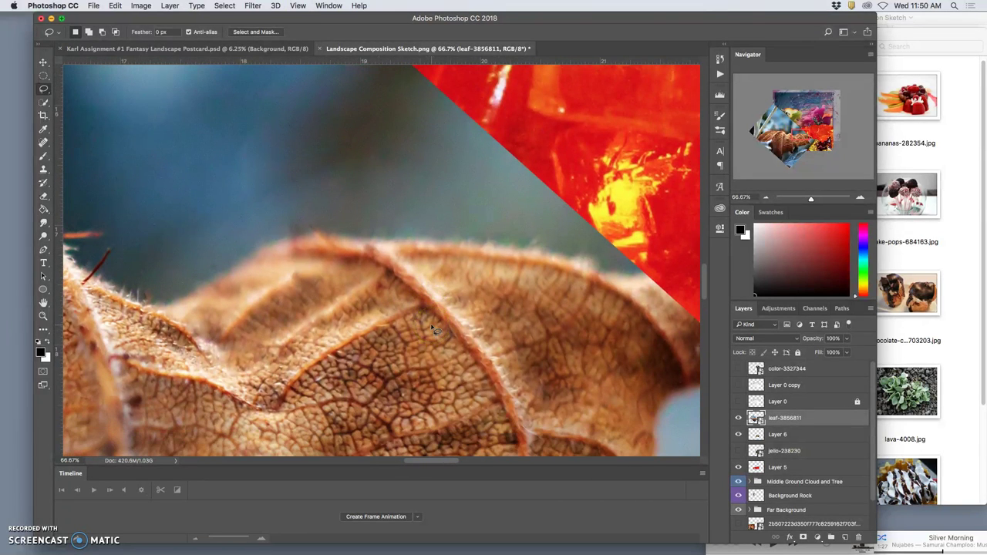
left_click(209, 326)
left_click(44, 89)
left_click_drag(585, 270, 516, 256)
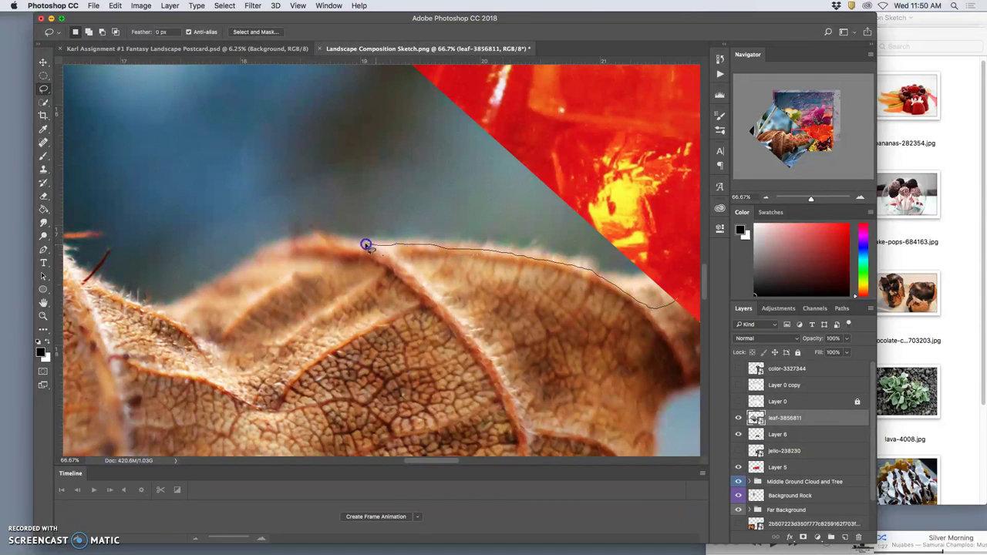
mouse_move(328, 247)
left_mouse_down()
mouse_move(317, 246)
mouse_move(324, 252)
left_mouse_up()
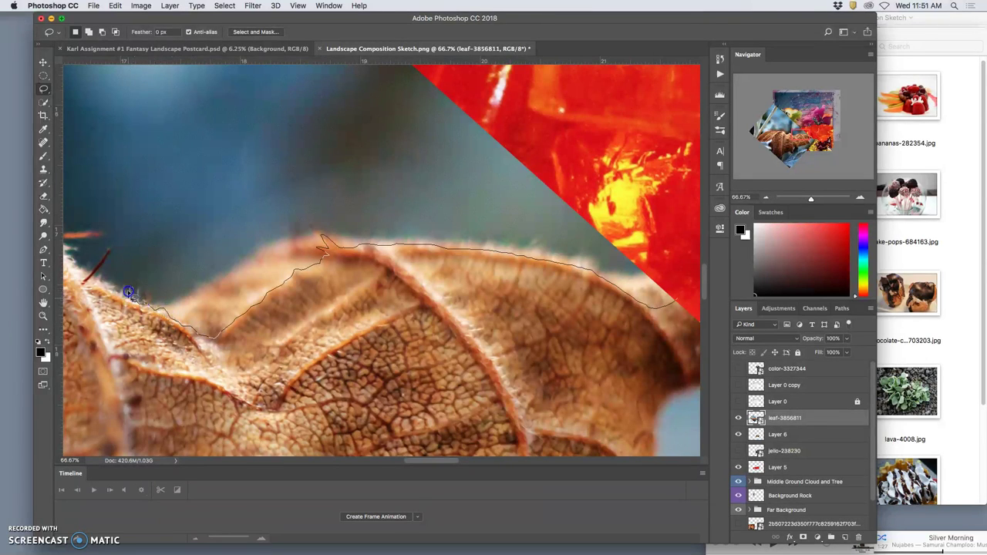
mouse_move(121, 272)
left_mouse_down()
mouse_move(132, 234)
mouse_move(177, 185)
mouse_move(285, 142)
mouse_move(458, 125)
mouse_move(596, 165)
mouse_move(641, 203)
left_mouse_up()
key("Delete")
left_click(581, 194)
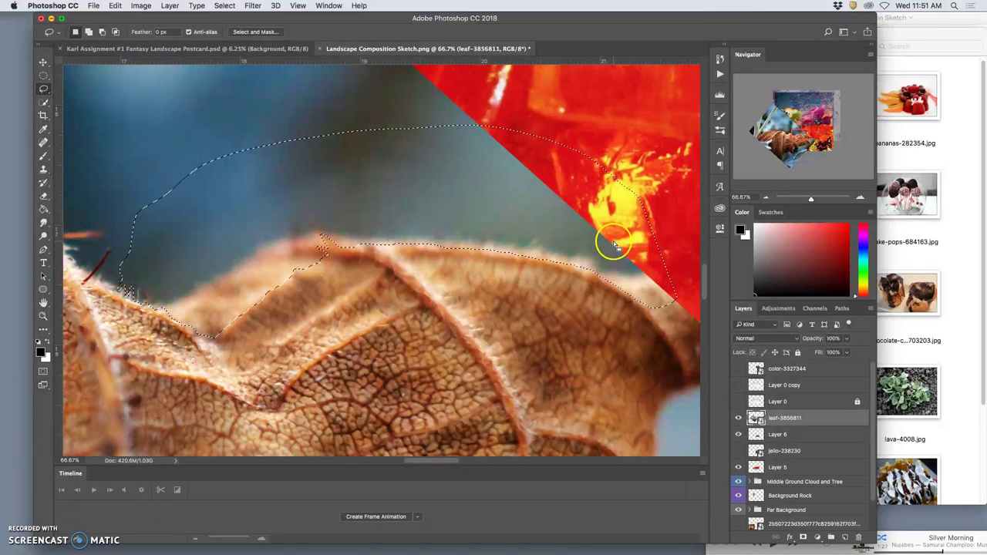
- Rasterize the leaf-3856811 layer and delete the lassoed blue background along the leaf's upper edge
right_click(818, 421)
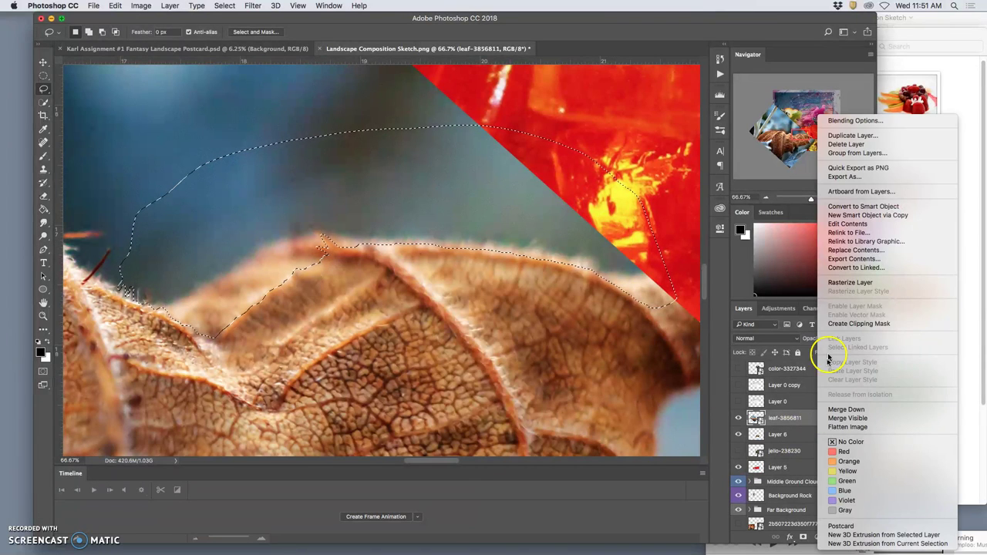
left_click(841, 283)
key("Delete")
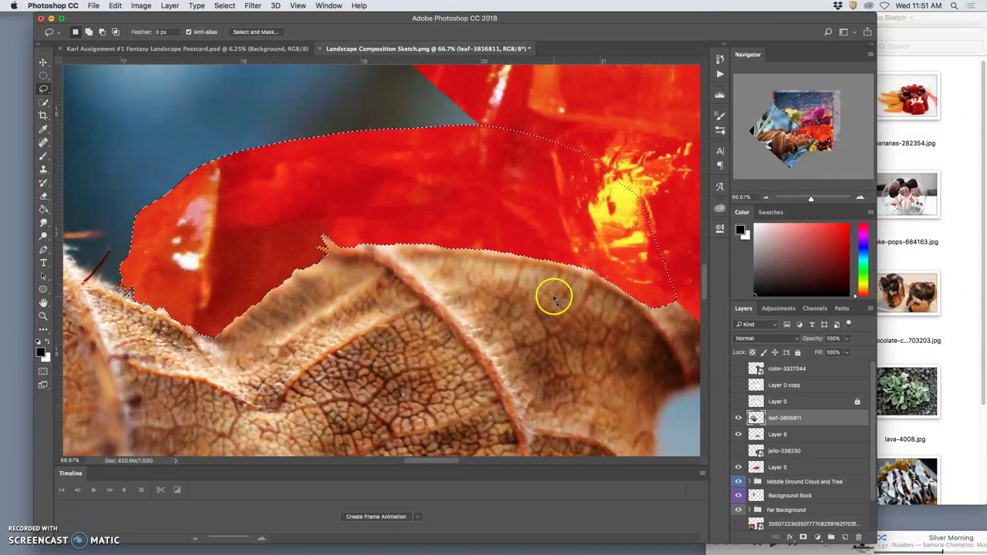
- Lasso the remaining blurred background above the leaf, tracing its jagged upper edge, then delete it and clear the selection
scroll(518, 318, "left", 10)
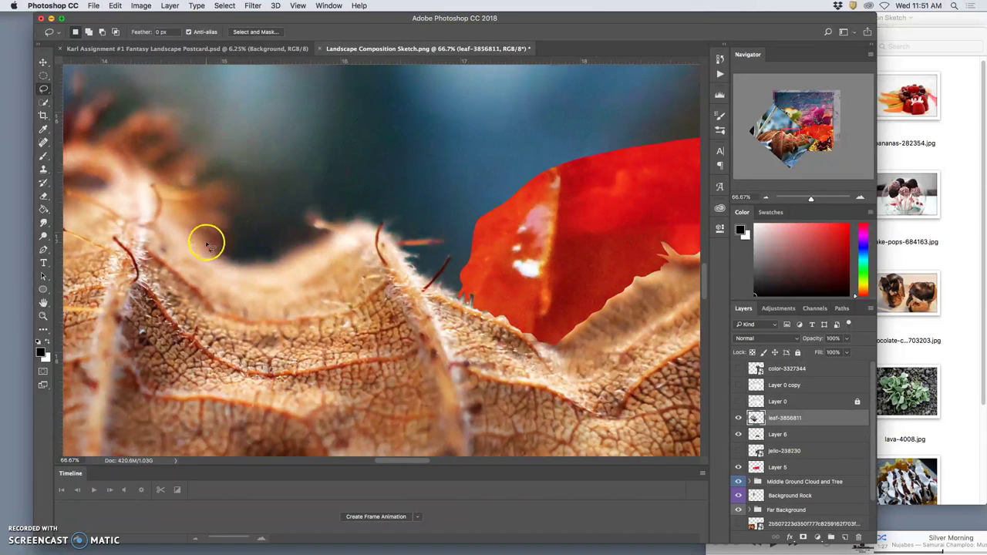
left_click_drag(278, 267, 379, 220)
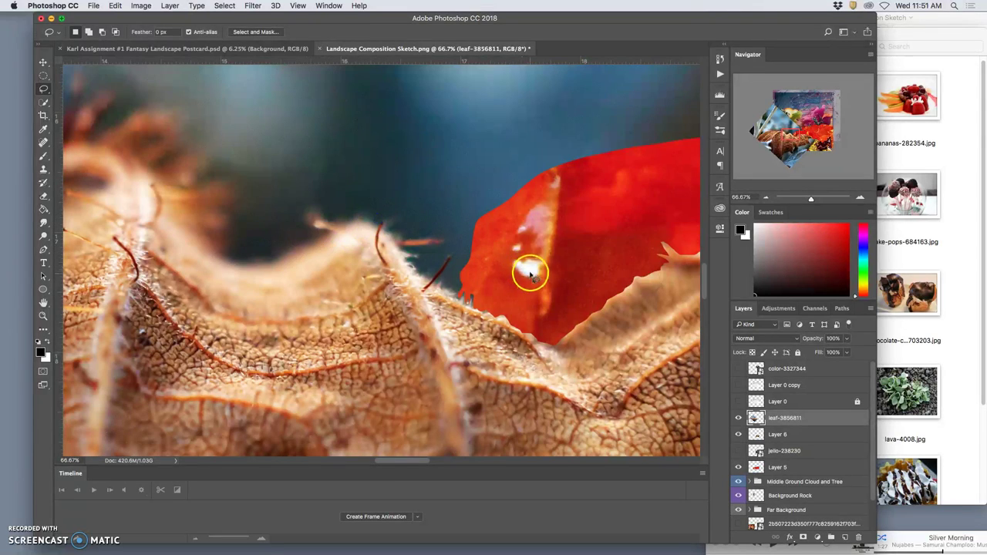
key("super+minus")
key("super+minus")
key("super+minus")
key("super+minus")
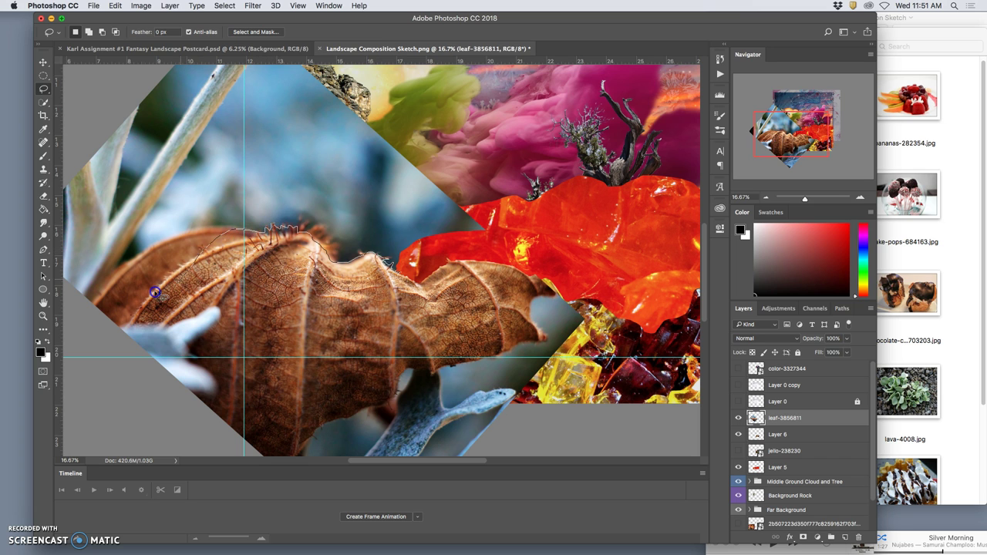
mouse_move(57, 164)
left_mouse_down()
mouse_move(187, 61)
mouse_move(448, 72)
mouse_move(586, 154)
mouse_move(589, 219)
left_mouse_up()
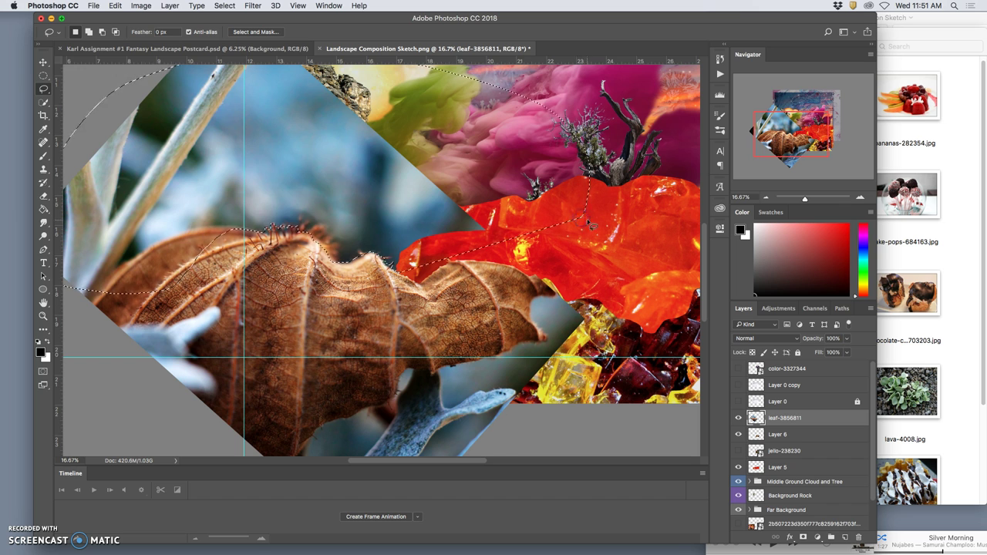
key("Delete")
left_click(604, 222)
- Move the leaf-3856811 layer beneath Layer 6 so the yellow and dark jello cubes overlap the leaf
mouse_move(561, 320)
left_mouse_down()
mouse_move(578, 286)
mouse_move(536, 301)
mouse_move(535, 327)
left_mouse_up()
left_click(779, 421)
left_click_drag(779, 420, 777, 437)
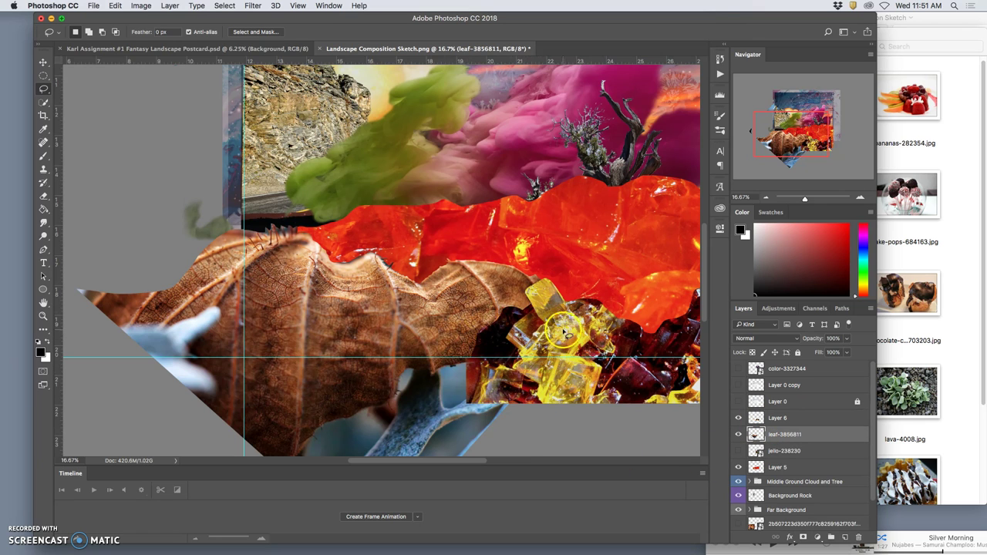
left_click_drag(531, 305, 442, 343)
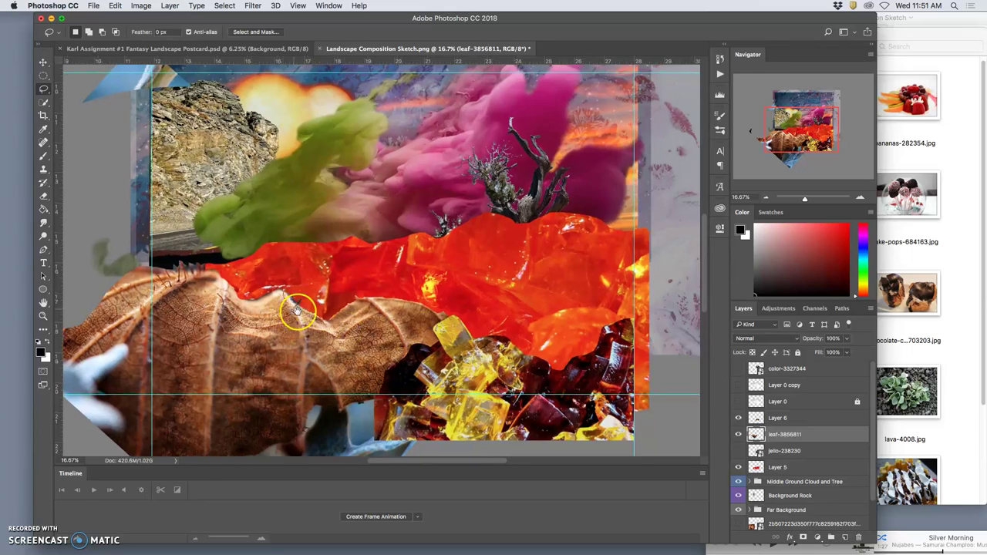
left_click_drag(293, 304, 303, 330)
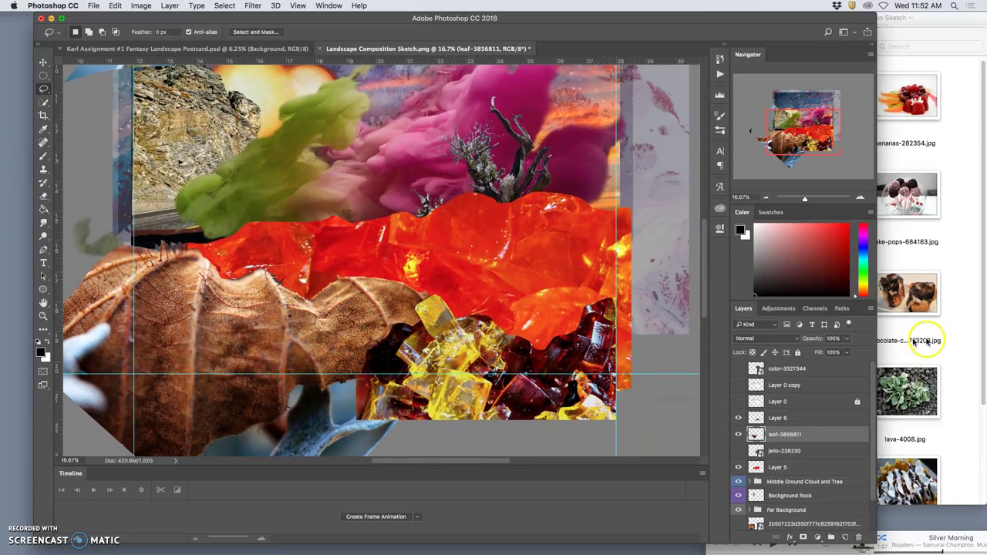
- Switch to Finder and place volkan-1198824.jpg in the Photoshop composition over the lower-left foreground
left_click(947, 347)
scroll(923, 346, "down", 4)
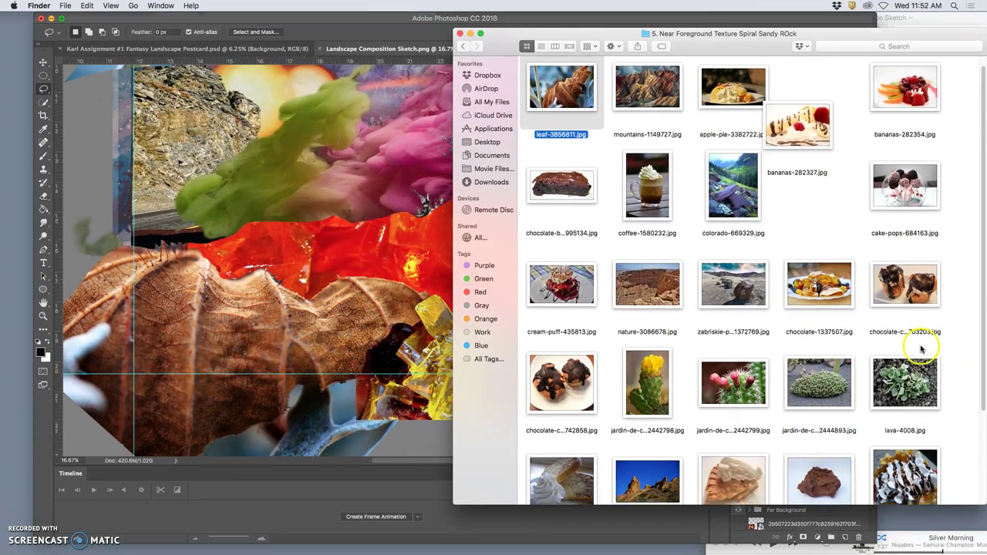
scroll(923, 349, "down", 5)
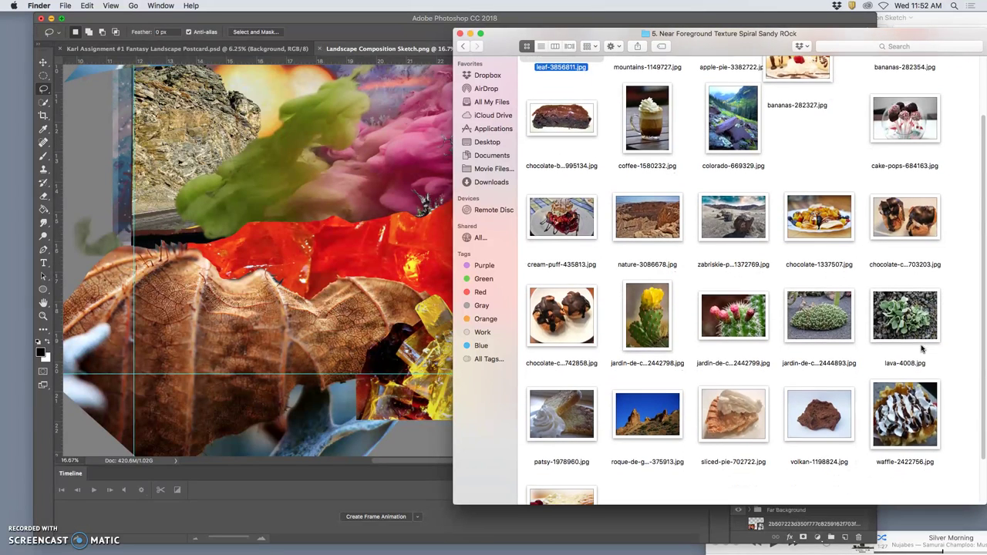
left_click(887, 395)
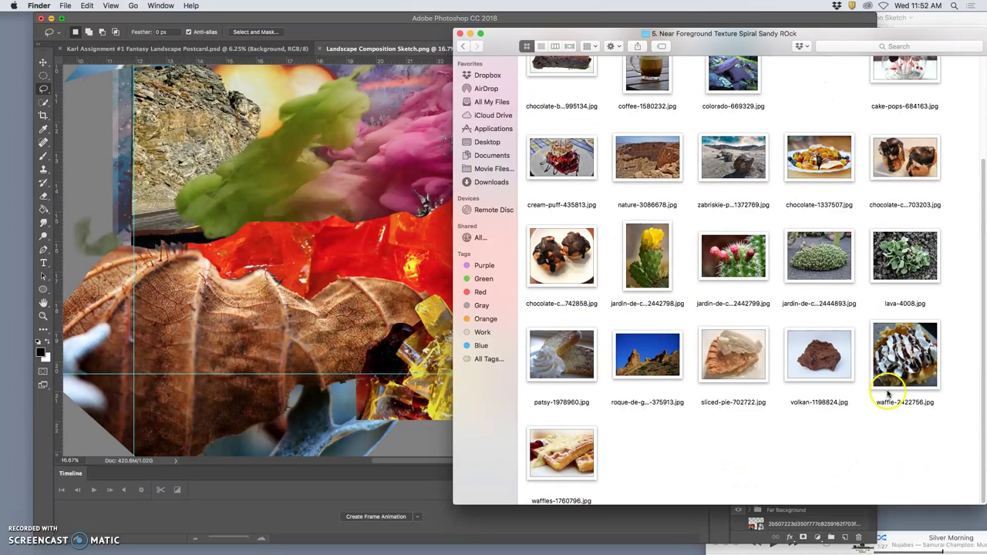
left_click_drag(831, 368, 204, 289)
left_click(311, 419)
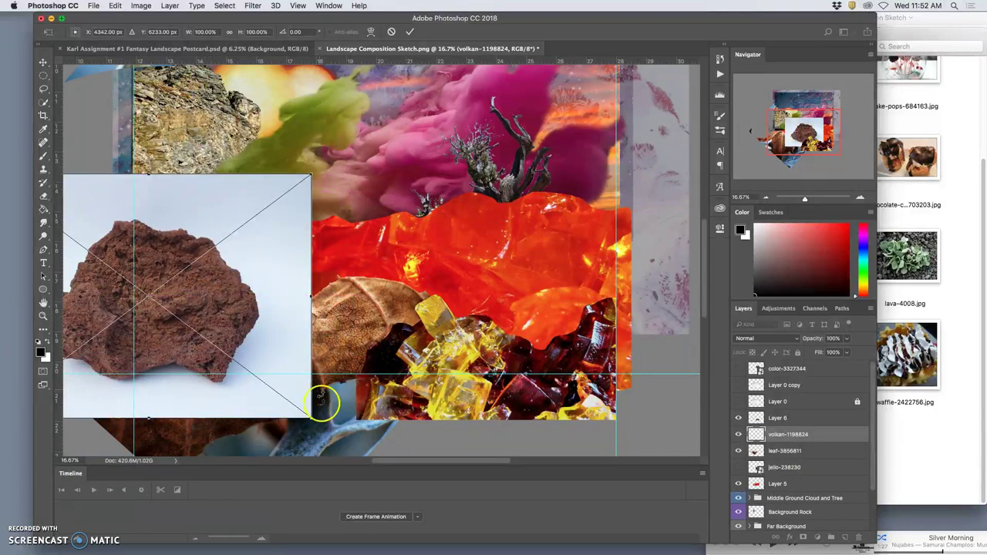
left_click_drag(311, 419, 368, 402)
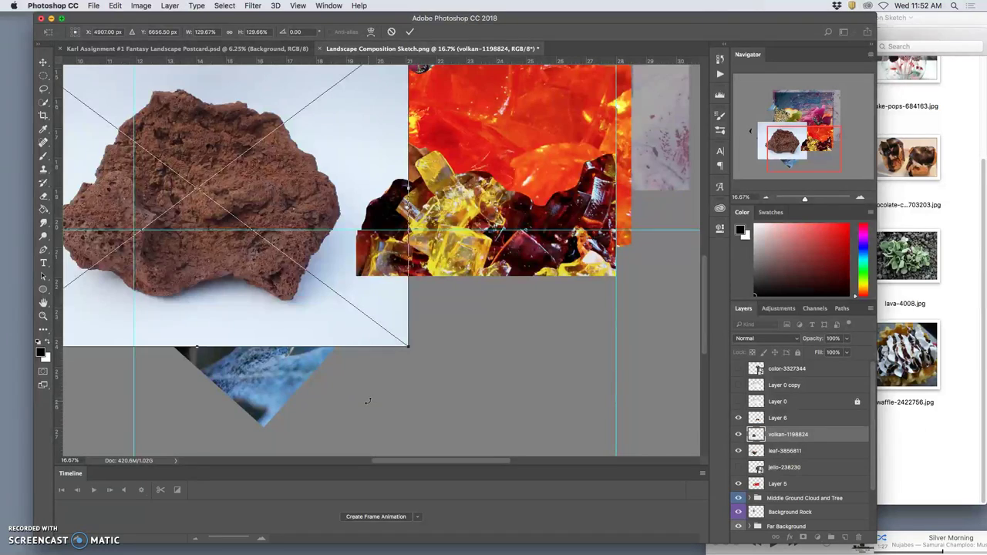
key("super+minus")
key("super+z")
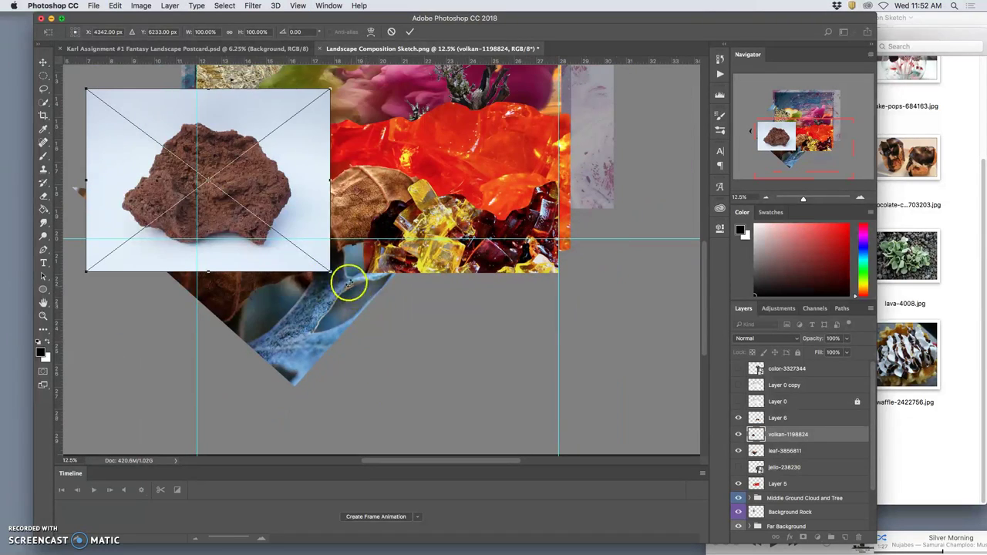
- Commit the volkan-1198824 placement at 100% scale and shift the rock image slightly right and down
scroll(348, 283, "up", 5)
scroll(339, 331, "down", 4)
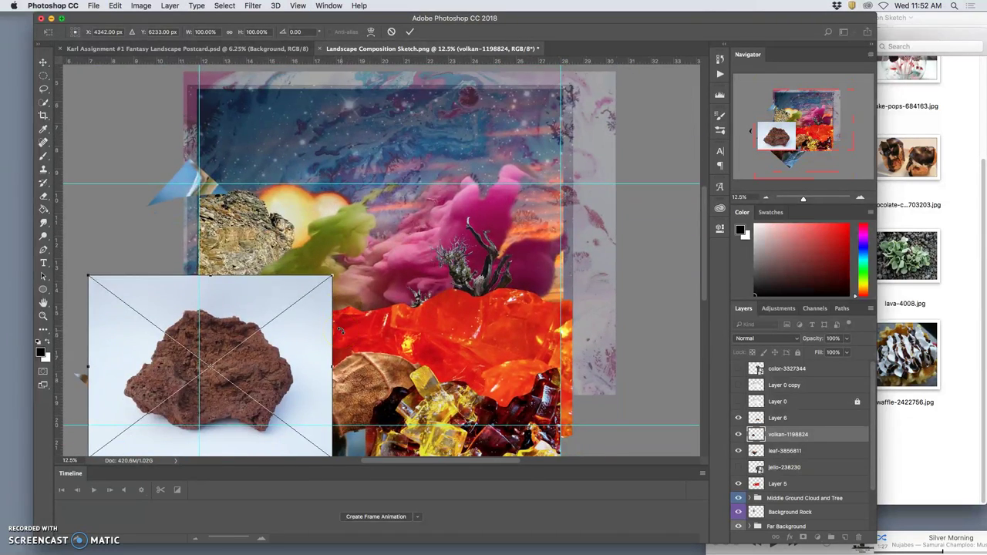
key("Return")
key("l")
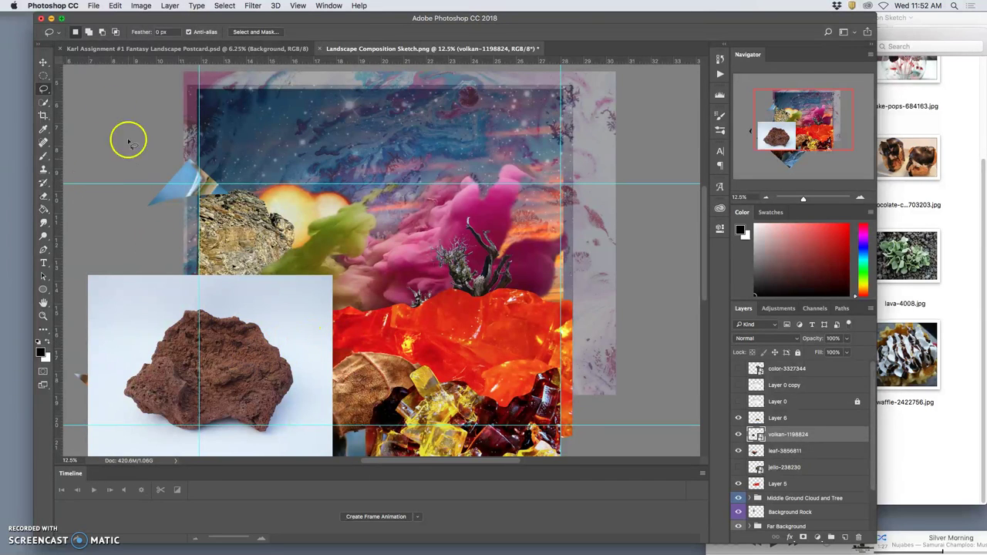
left_click(44, 61)
mouse_move(255, 337)
left_mouse_down()
mouse_move(266, 337)
mouse_move(267, 349)
left_mouse_up()
- Select the pale background around the volcanic rock using the Magic Wand with Contiguous on, and try to delete it
left_click_drag(44, 102, 72, 112)
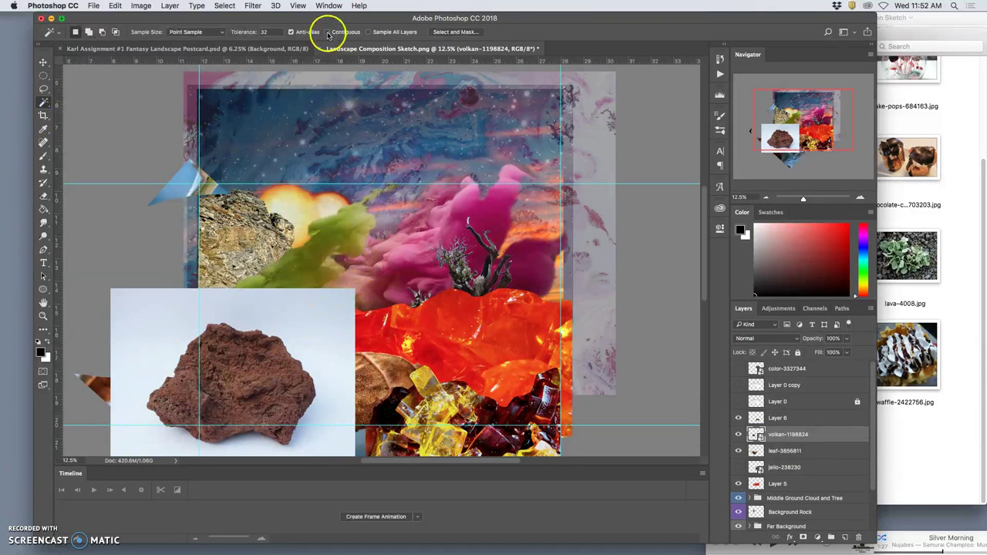
left_click(330, 316)
left_click(323, 401)
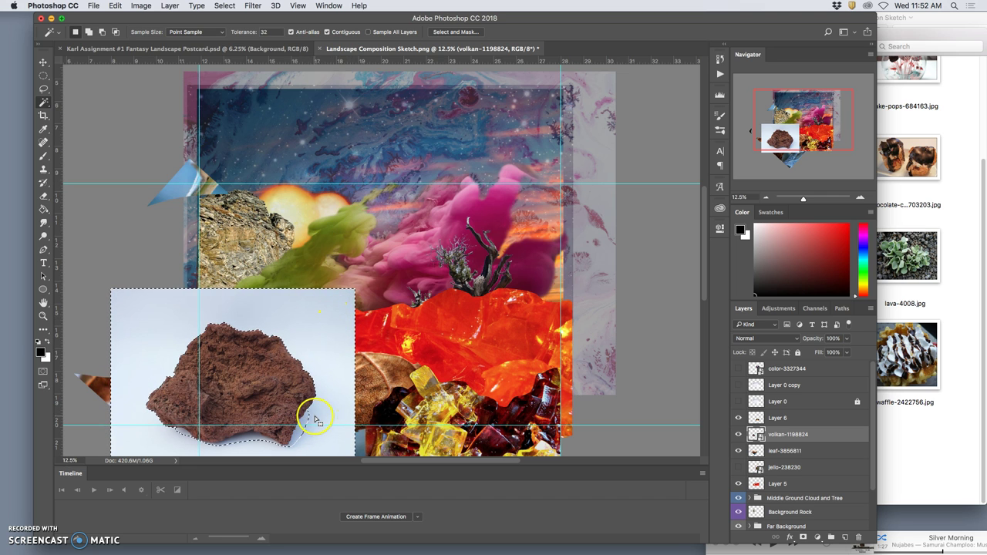
key("Delete")
left_click(585, 195)
- Invert the selection, copy the rock onto its own layer, and delete the original volkan-1198824 layer
left_click(225, 6)
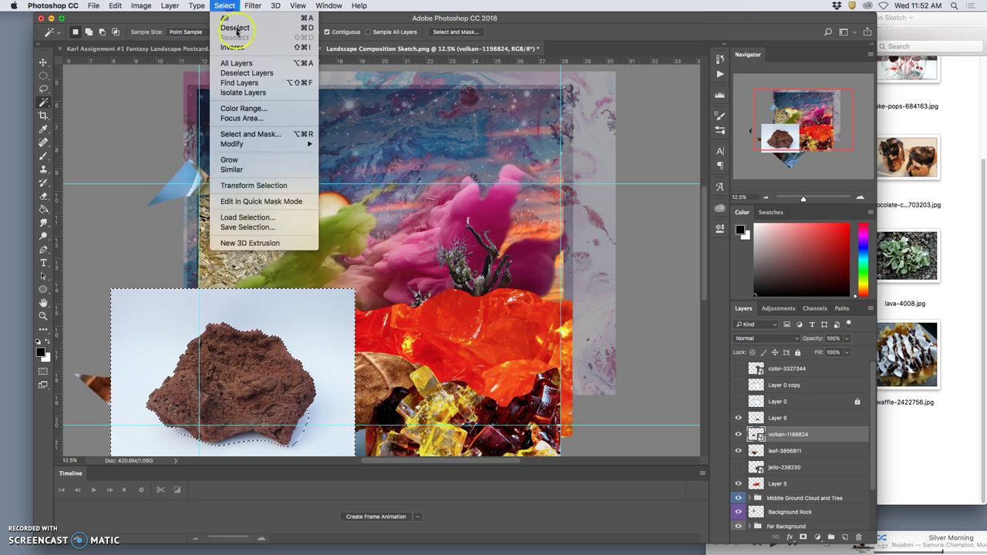
left_click(232, 47)
key("super+j")
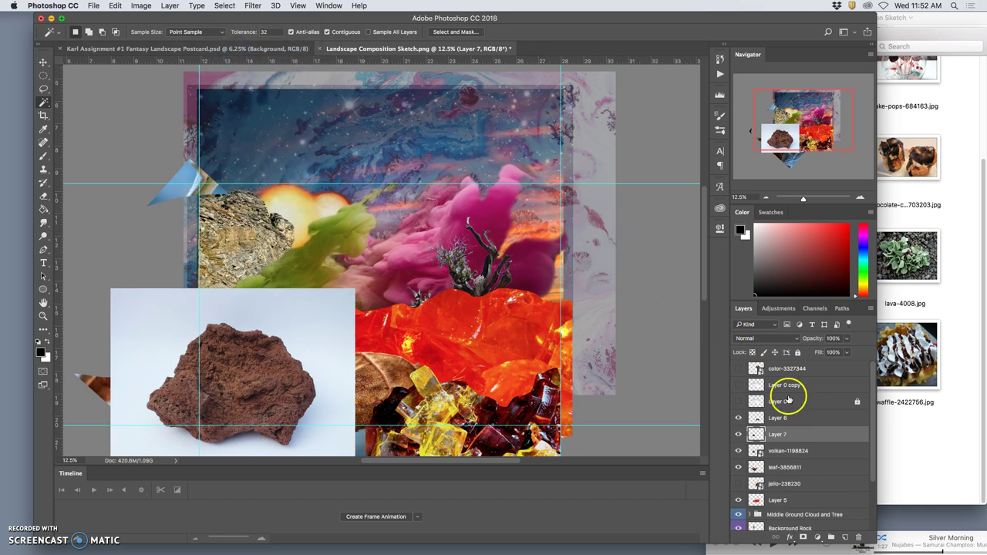
left_click(795, 452)
key("Delete")
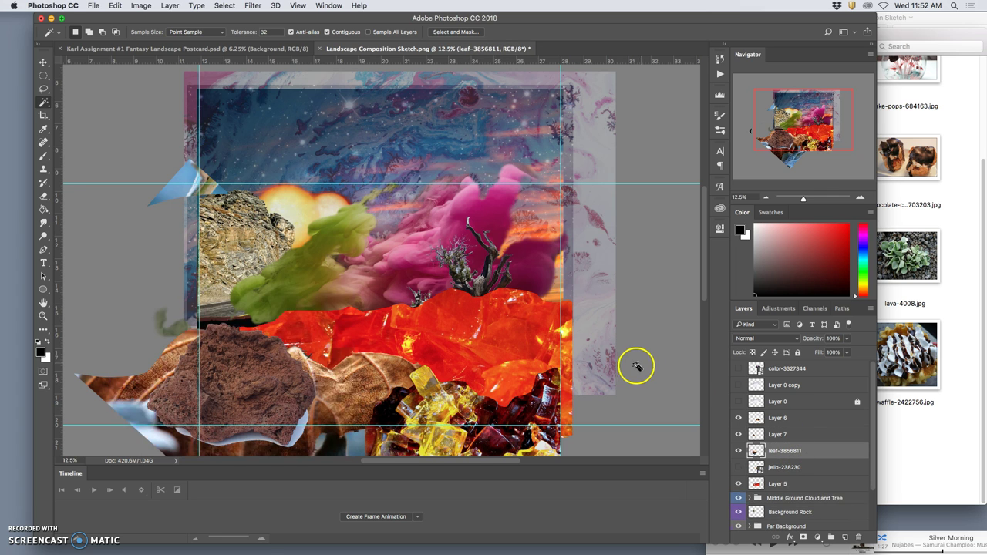
scroll(631, 365, "down", 1)
key("super+t")
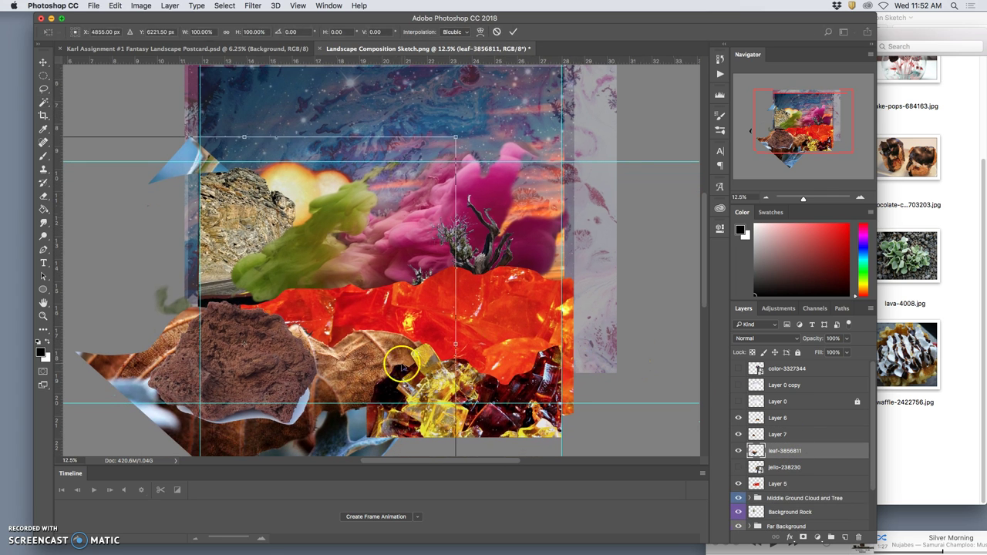
left_click_drag(458, 347, 491, 347)
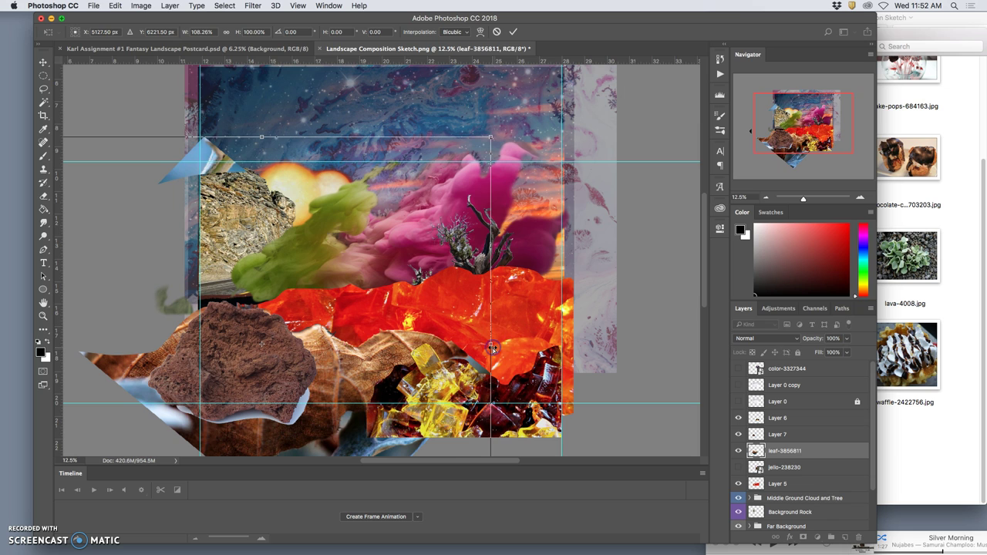
left_click(799, 436)
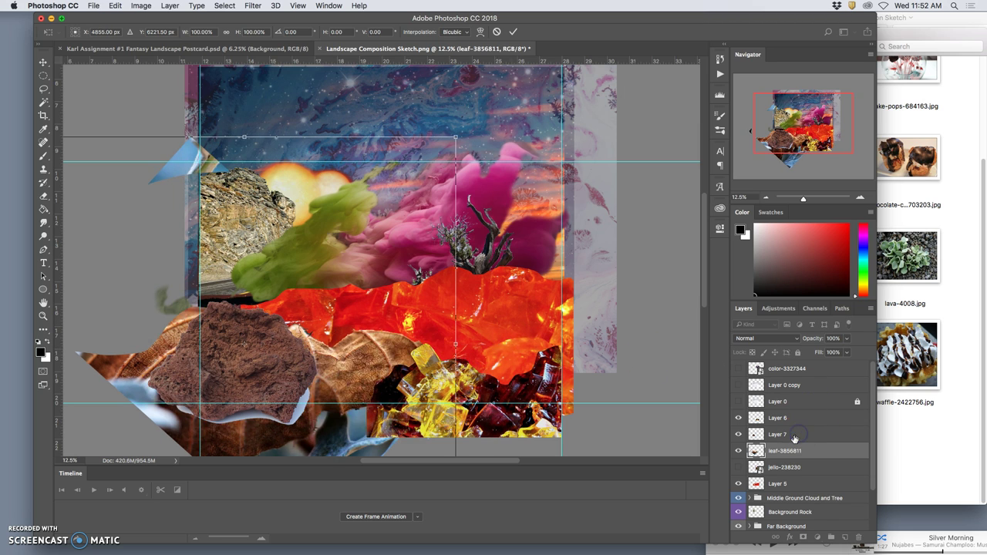
- Stretch the volcanic rock on Layer 7 slightly wider toward the right using Free Transform
left_click(772, 434)
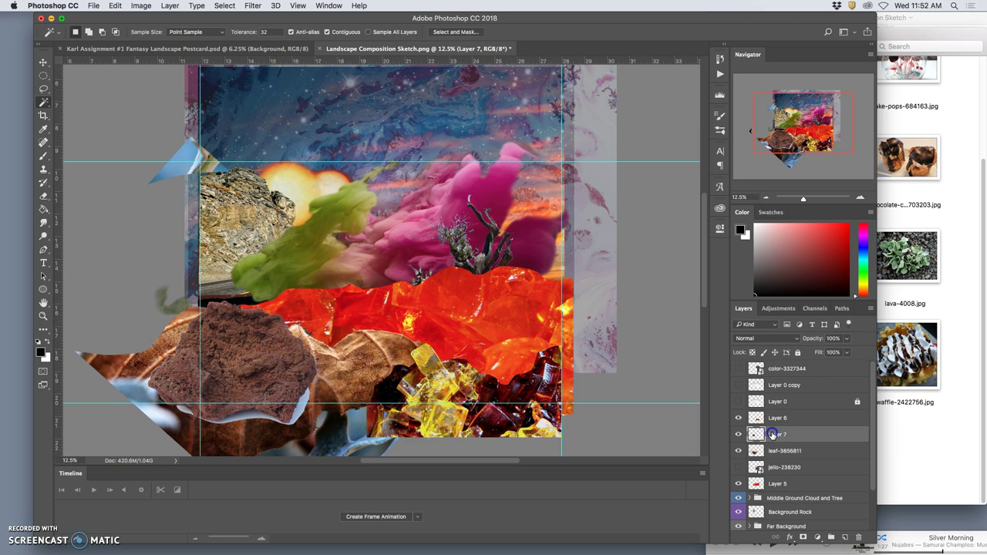
key("super+t")
left_click_drag(317, 362, 344, 362)
double_click(317, 380)
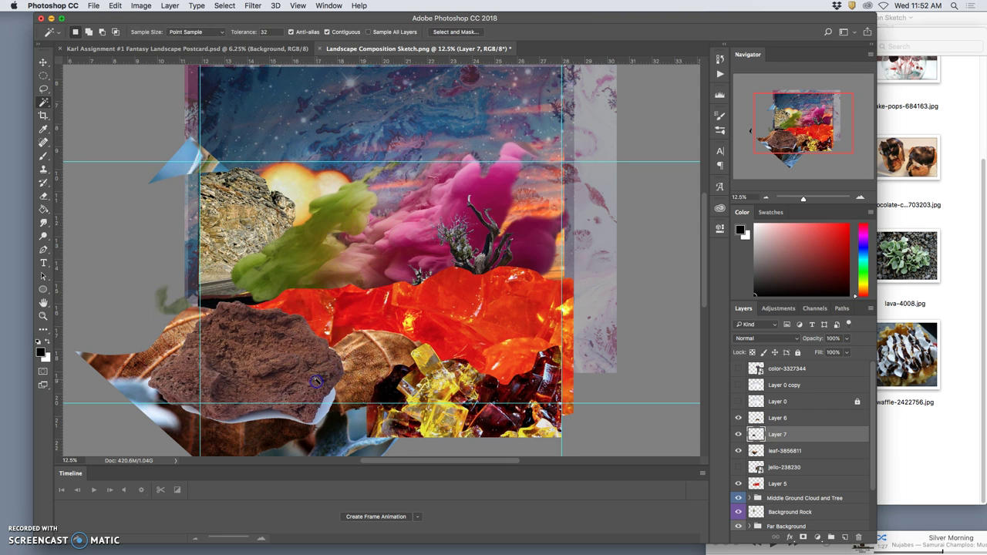
- Try moving Layer 7 beneath the leaf-3856811 layer, and undo the reordering
mouse_move(779, 434)
left_mouse_down()
mouse_move(786, 427)
mouse_move(784, 452)
left_mouse_up()
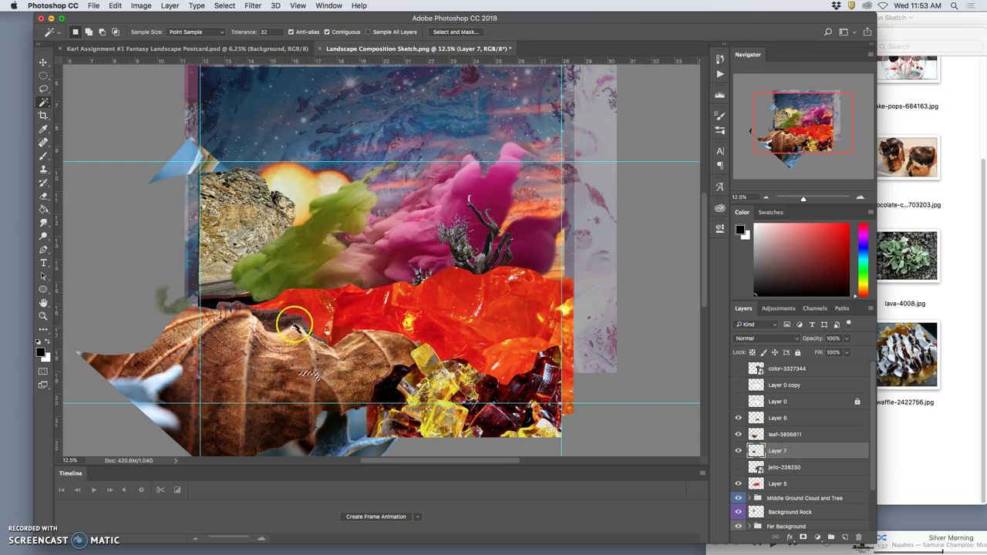
key("super+z")
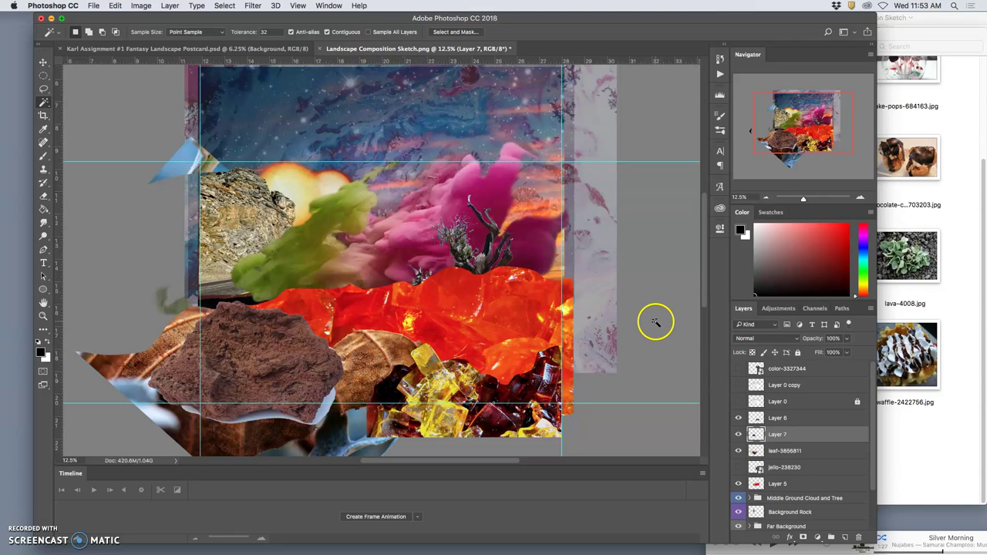
- Select the leftover pale fringe at the rock's lower-right edge with the Magic Wand, delete it, and deselect
scroll(665, 319, "right", 1)
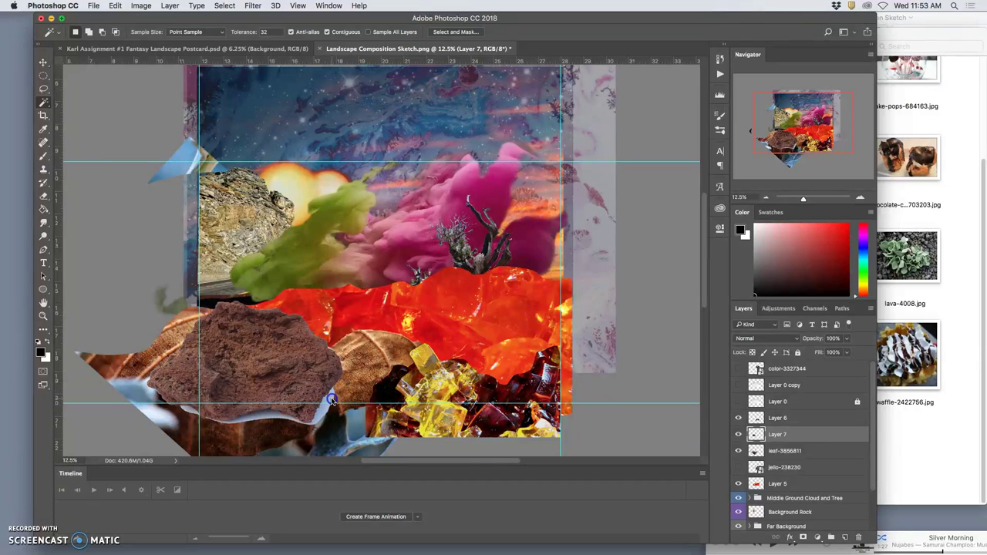
left_click(293, 412)
left_click(367, 408)
key("super+d")
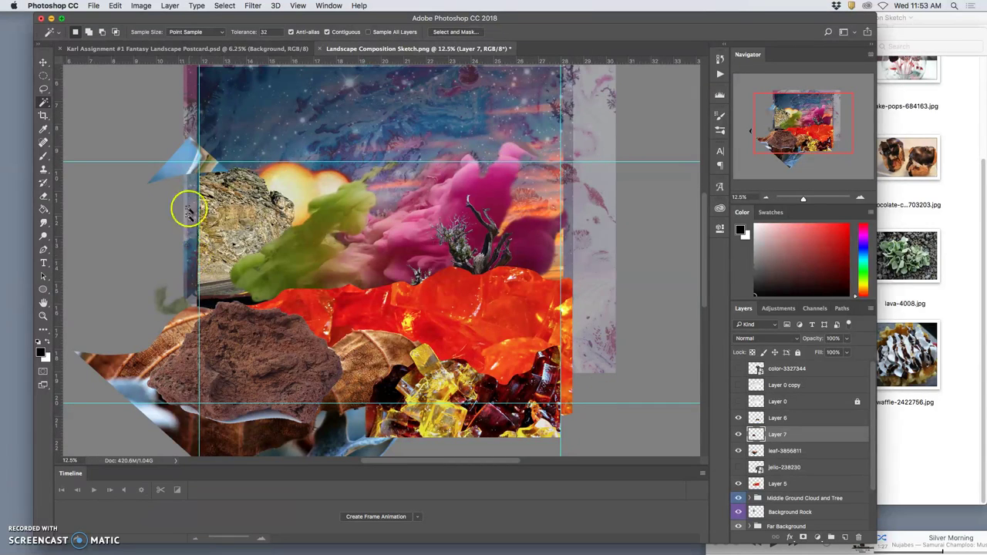
- Lasso the stray blue corner of the leaf image beside the background rock, delete it from the leaf-3856811 layer, and deselect
left_click(43, 61)
left_click(185, 168)
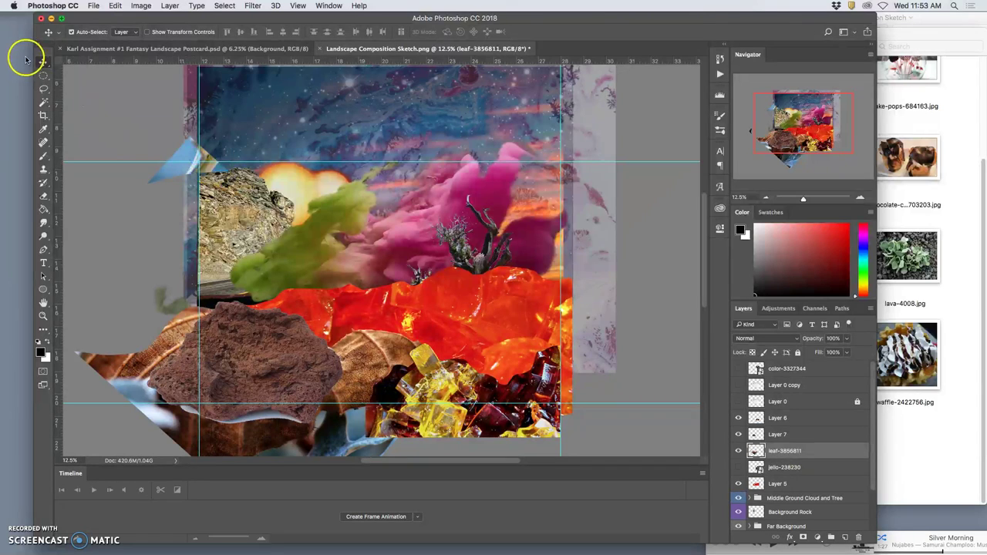
left_click(43, 88)
mouse_move(143, 118)
left_mouse_down()
mouse_move(324, 192)
mouse_move(264, 110)
left_mouse_up()
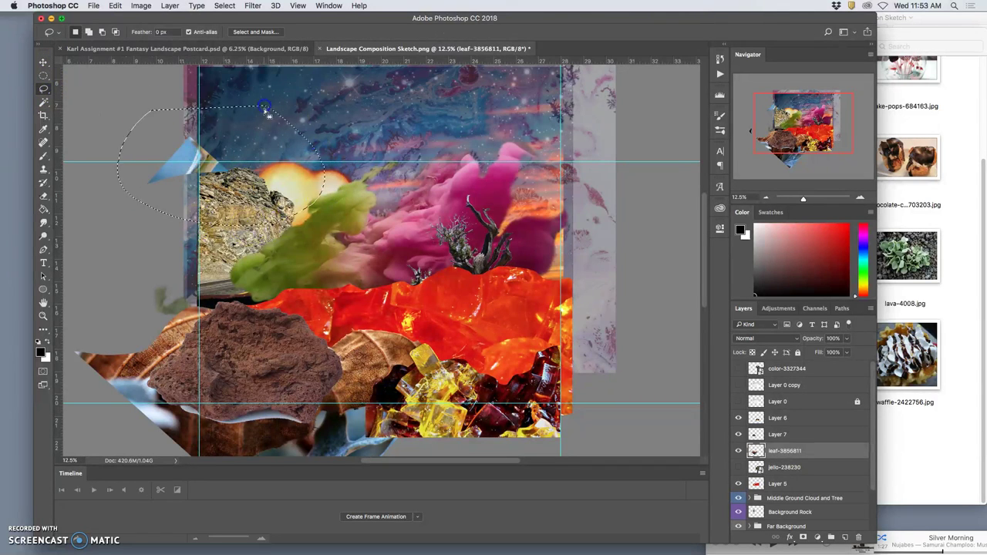
key("Delete")
key("ctrl+d")
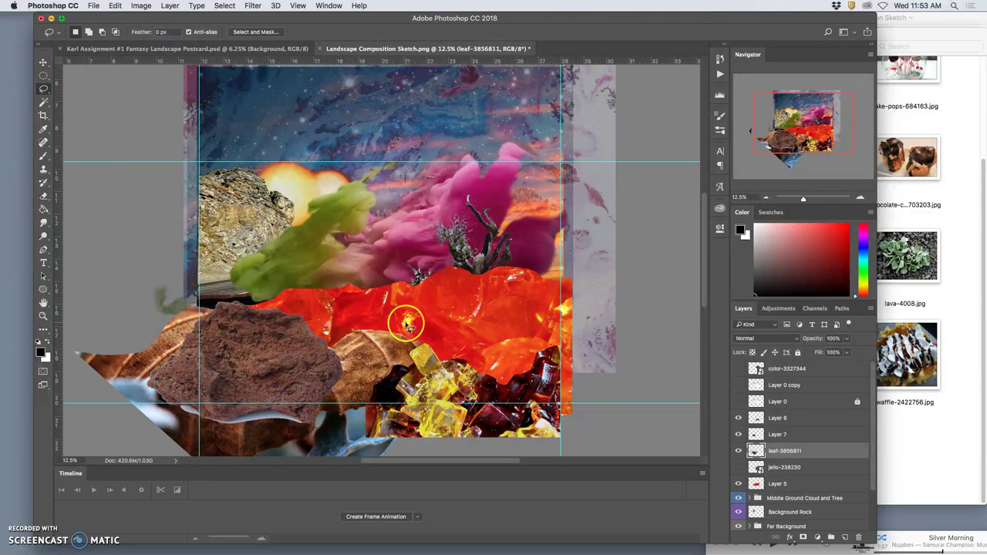
scroll(405, 324, "right", 2)
scroll(405, 324, "down", 2)
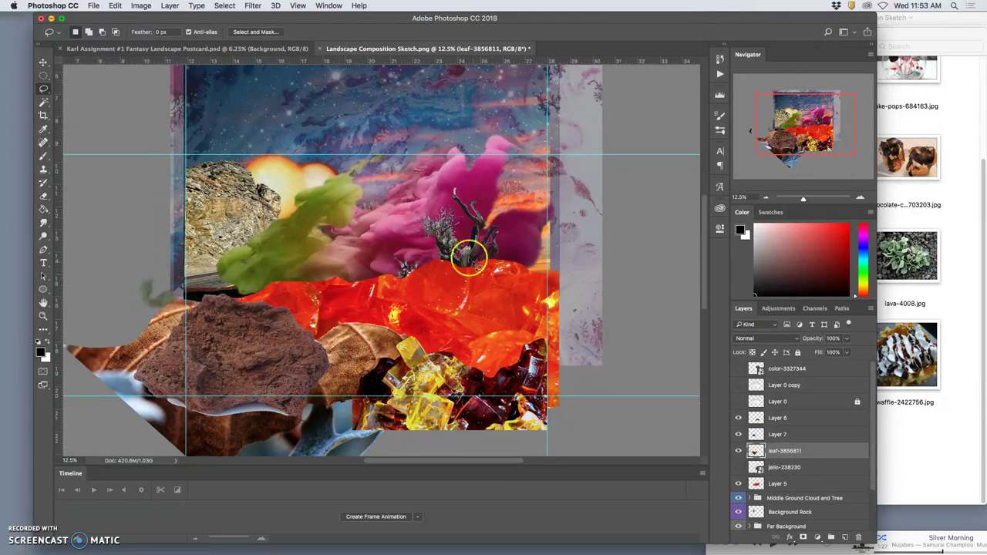
- Move the twisted tree's Layer 4 up the stack so it sits above the orange jello on Layer 5
left_click(43, 62)
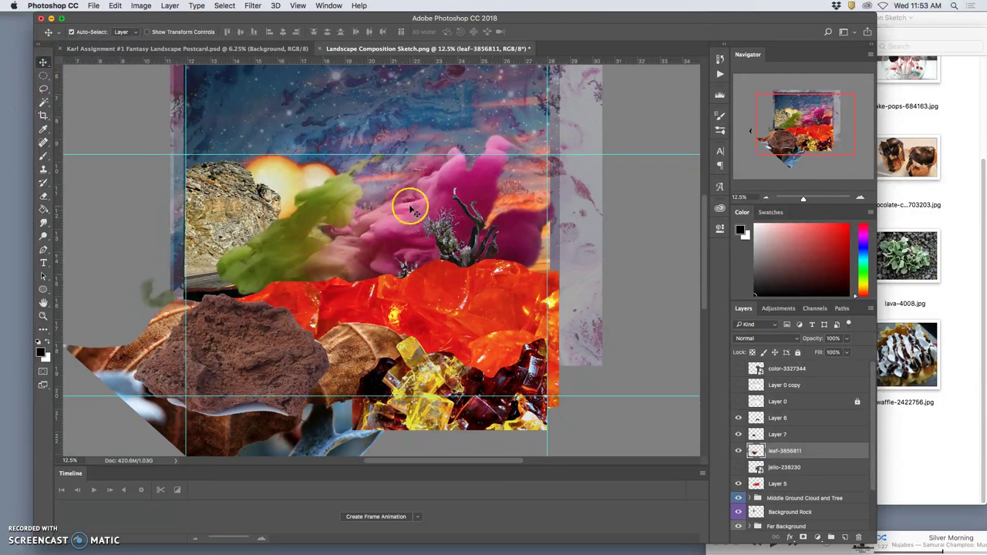
left_click(465, 254)
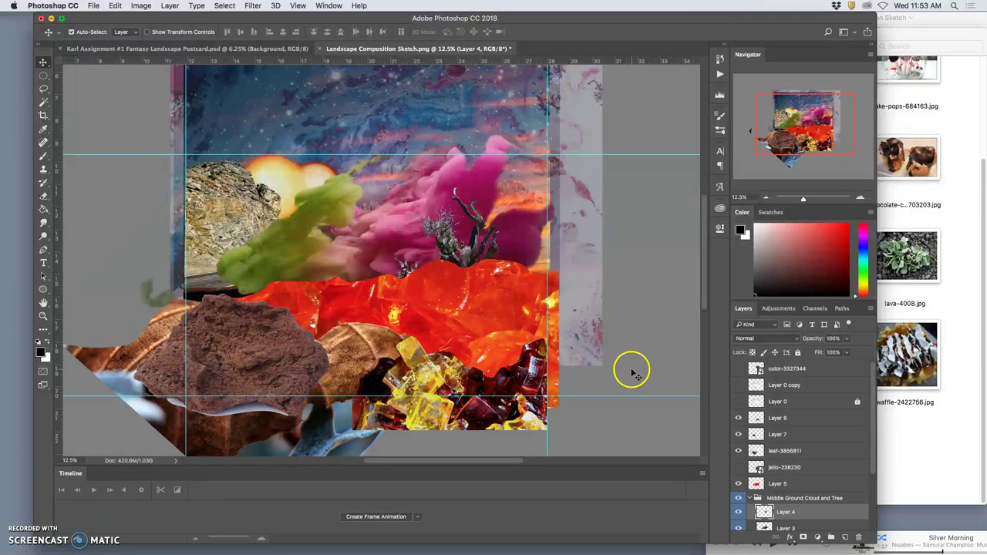
key("super+bracketright")
key("super+bracketright")
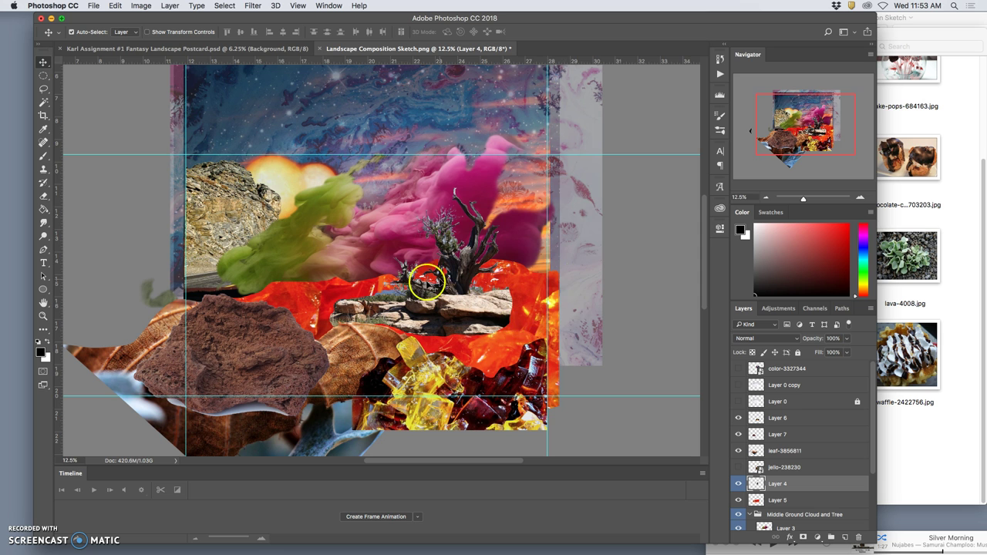
- Place mountains-1149727.jpg from the Near Foreground folder, scale it to about 155%, and align its left edge with the left vertical guide
left_click(969, 355)
scroll(936, 355, "up", 5)
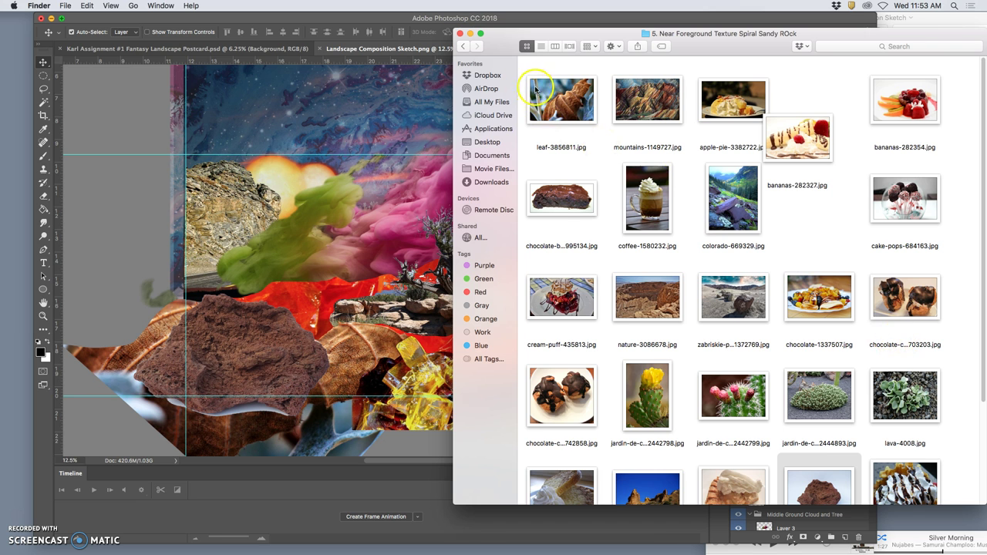
left_click_drag(648, 100, 339, 345)
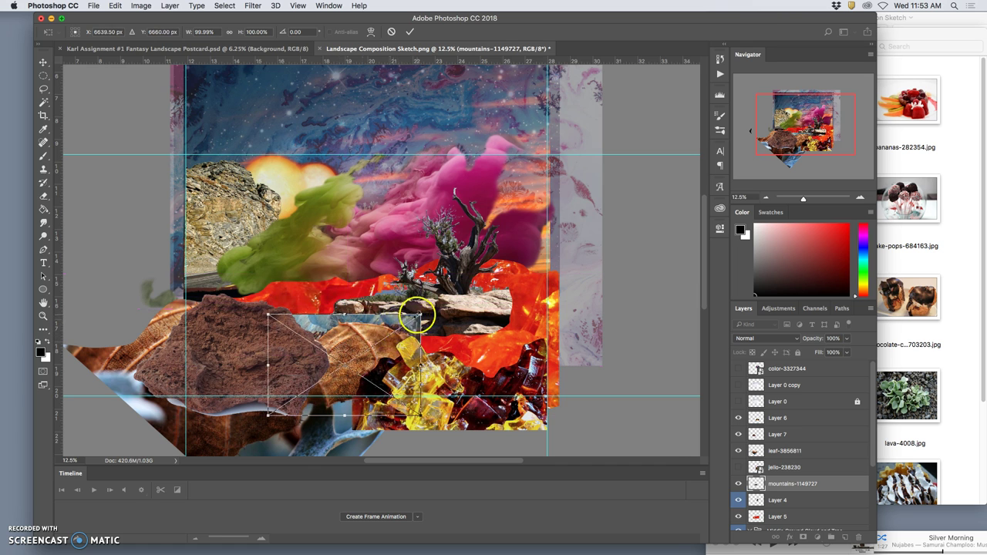
left_click_drag(418, 314, 504, 261)
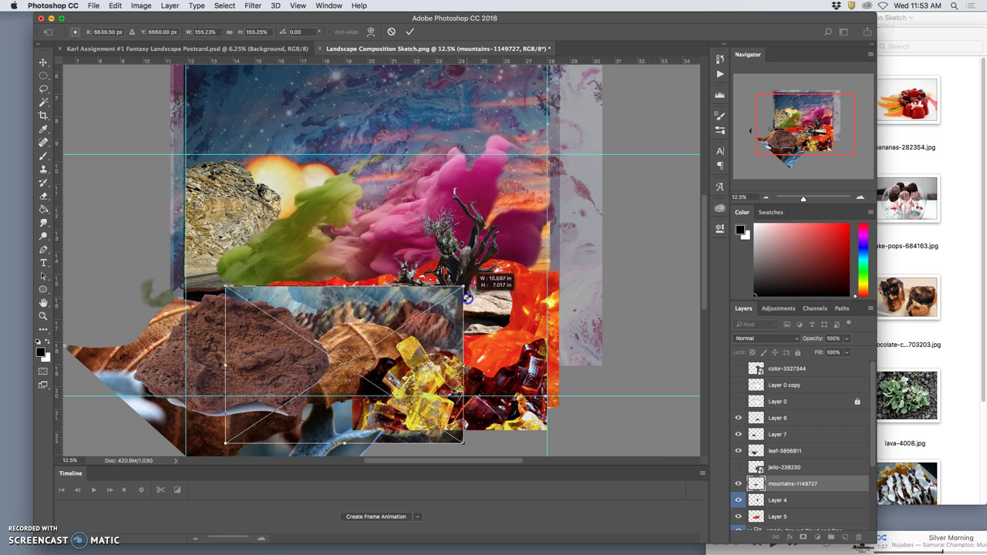
left_click_drag(470, 296, 386, 338)
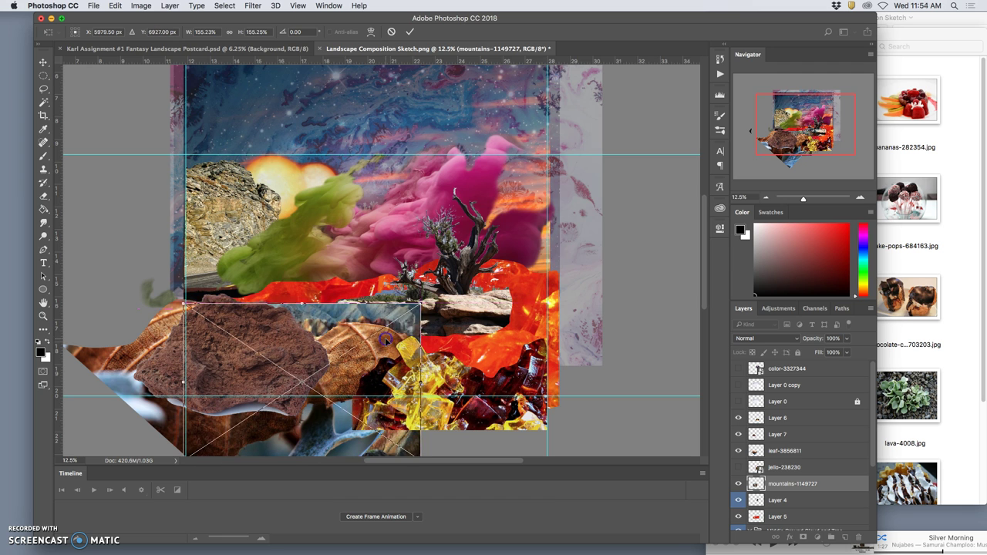
key("Return")
- Raise the mountains-1149727 layer above the volcanic rock on Layer 7, keeping it below Layer 6
key("super+bracketright")
key("super+bracketright")
key("super+bracketright")
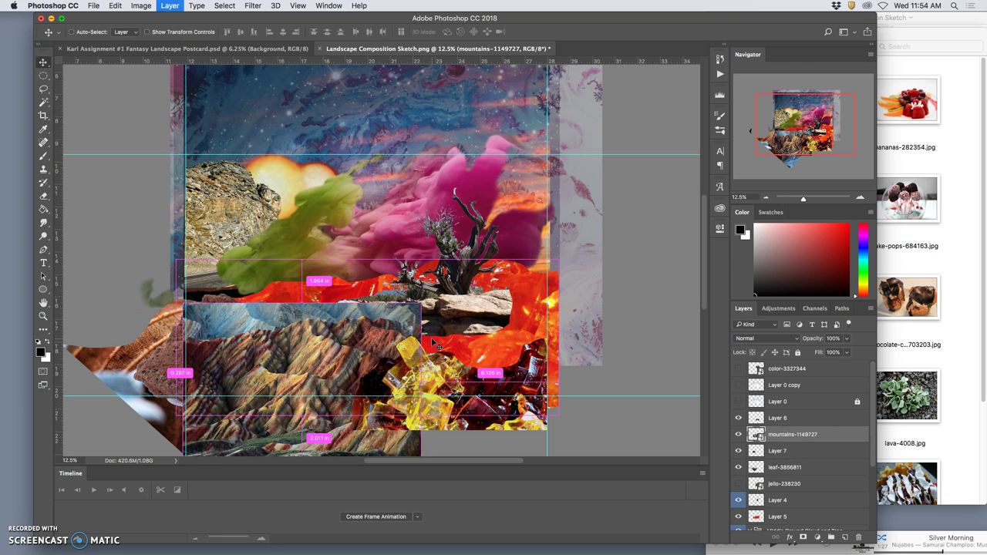
key("super")
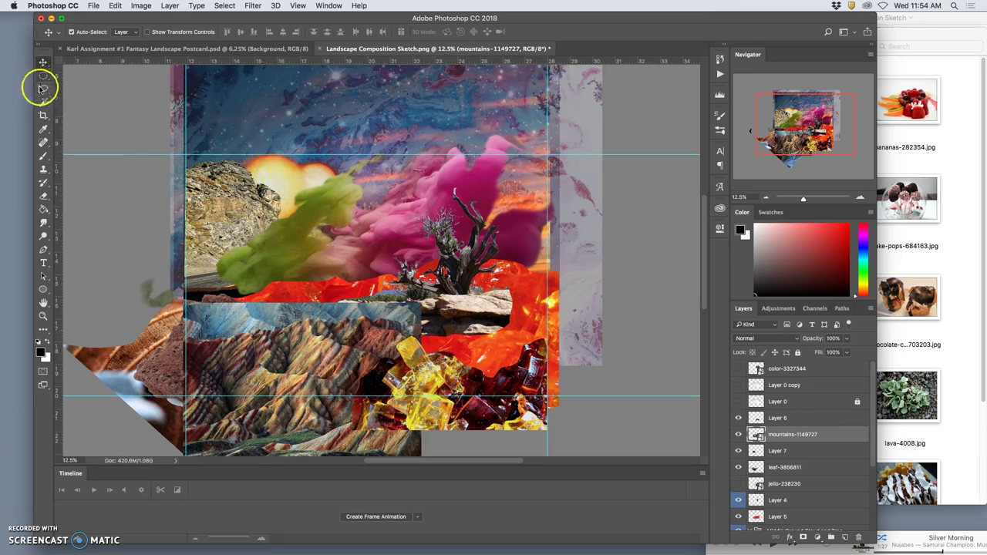
- Lasso the blue background hills of the mountains image along the top of the striped ridge
left_click(43, 89)
key("super+plus")
key("super+plus")
key("super+plus")
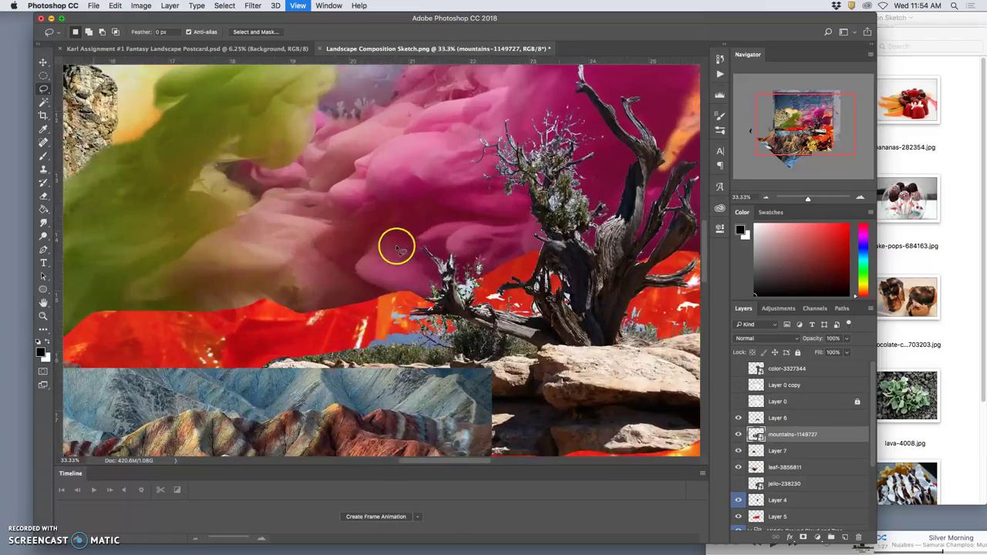
scroll(397, 247, "down", 5)
scroll(396, 247, "left", 2)
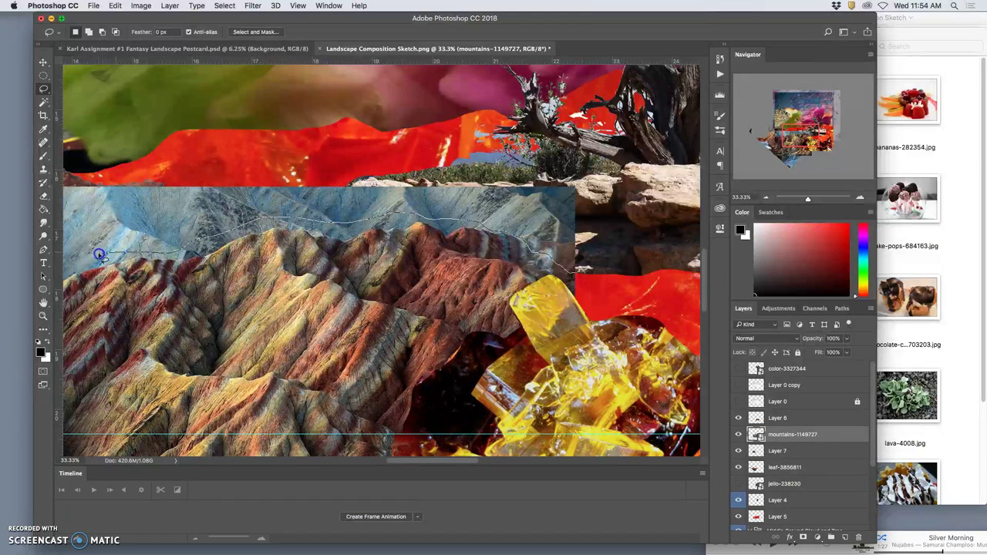
mouse_move(69, 147)
left_mouse_down()
mouse_move(566, 150)
mouse_move(617, 186)
mouse_move(582, 270)
left_mouse_up()
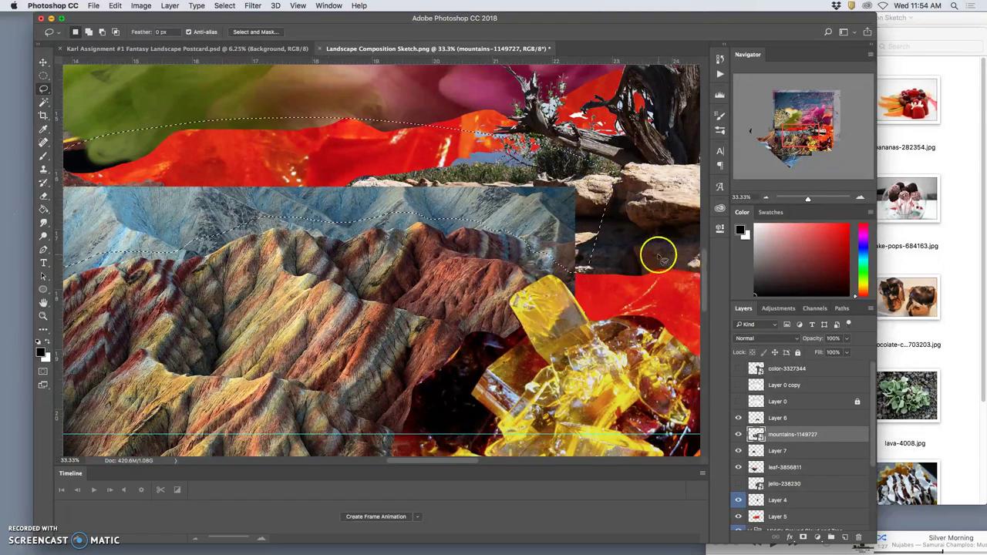
- Extend the lasso selection over the remaining blue hills to the image's left edge, and subtract the excess near the striped slope
scroll(657, 249, "left", 5)
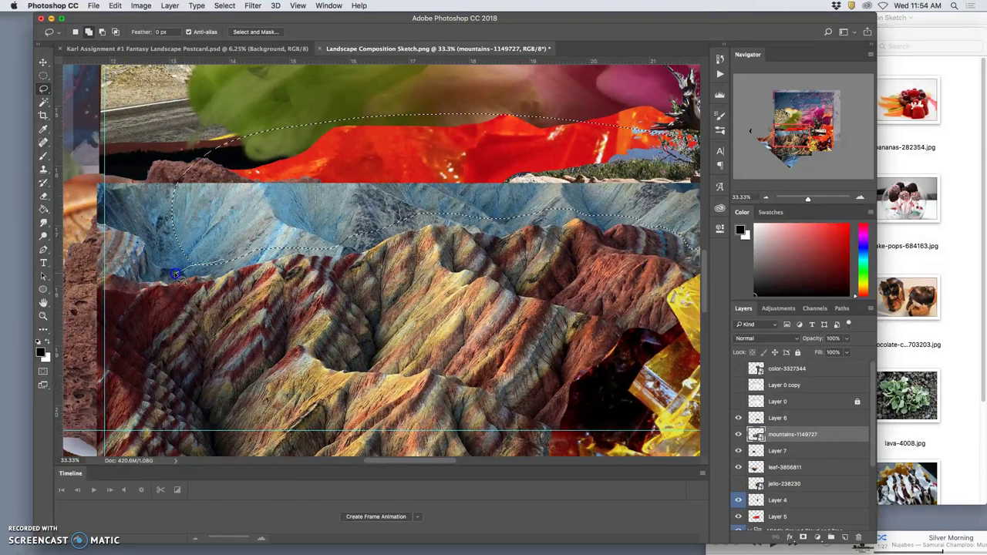
left_click_drag(196, 264, 204, 264)
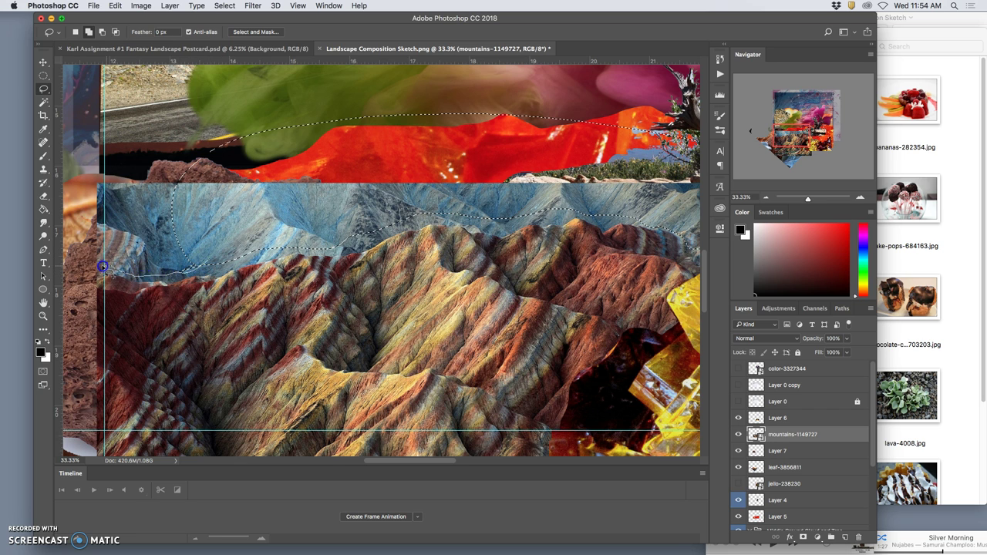
mouse_move(100, 267)
left_mouse_down()
mouse_move(110, 238)
mouse_move(100, 216)
mouse_move(113, 226)
left_mouse_up()
mouse_move(186, 268)
left_mouse_down()
mouse_move(193, 169)
mouse_move(93, 163)
left_mouse_up()
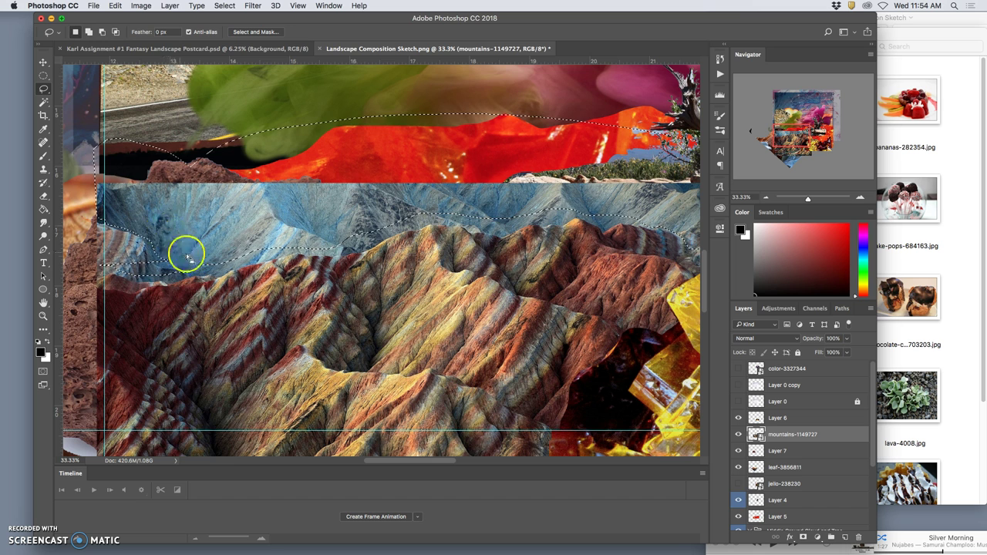
left_click_drag(201, 265, 193, 274)
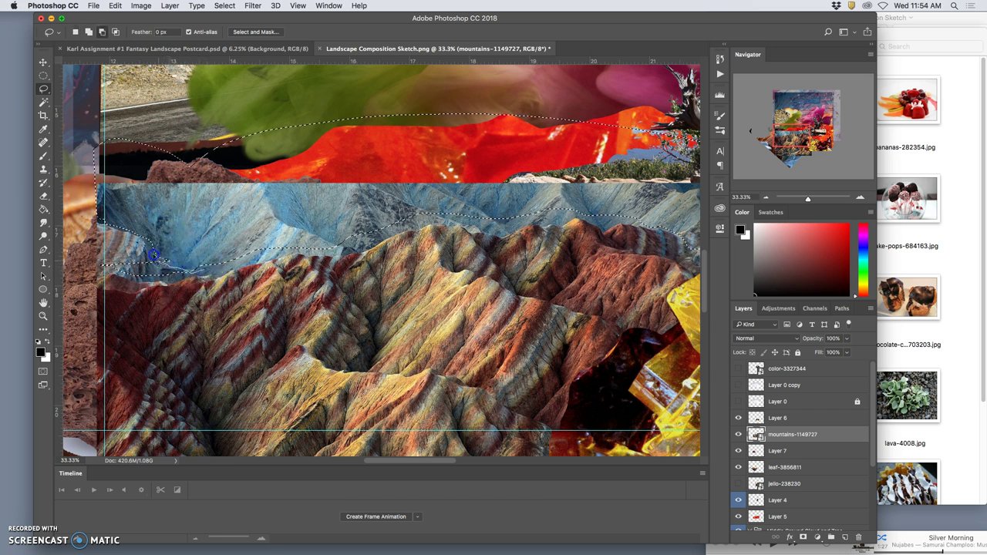
mouse_move(123, 242)
left_mouse_down()
mouse_move(78, 255)
mouse_move(132, 289)
left_mouse_up()
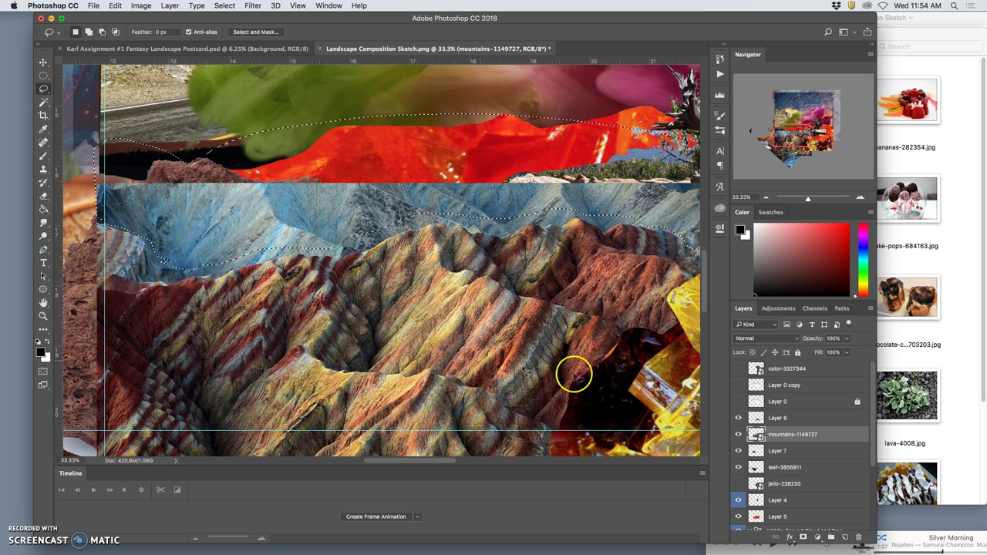
- Invert the selection, copy the striped mountains to a new layer, and delete the original mountains-1149727 layer
left_click(224, 5)
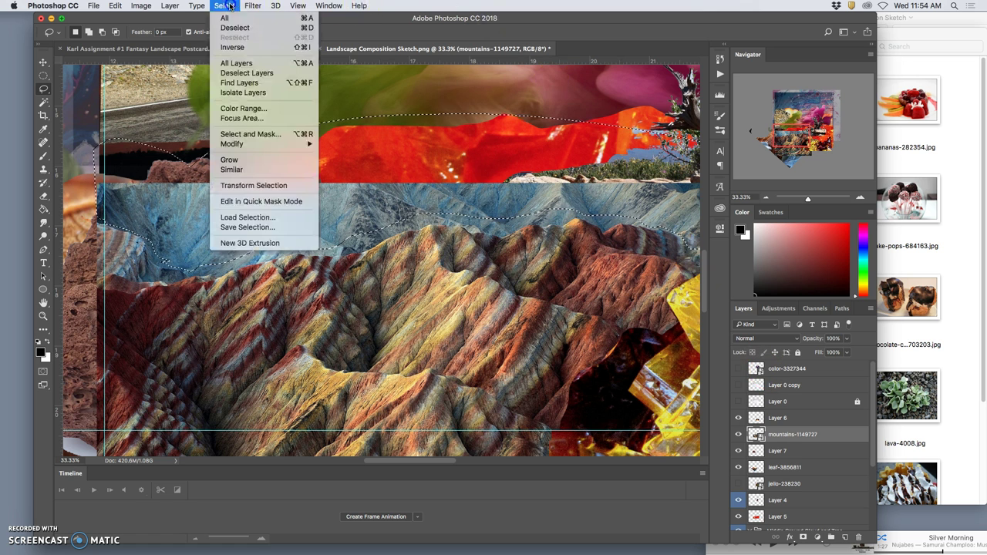
left_click(244, 48)
key("super+j")
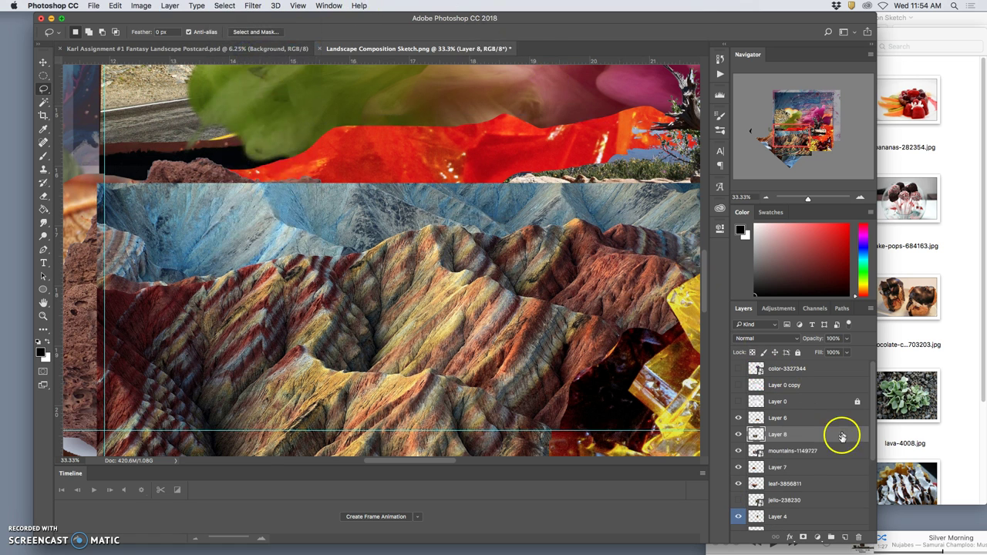
left_click(805, 454)
key("Delete")
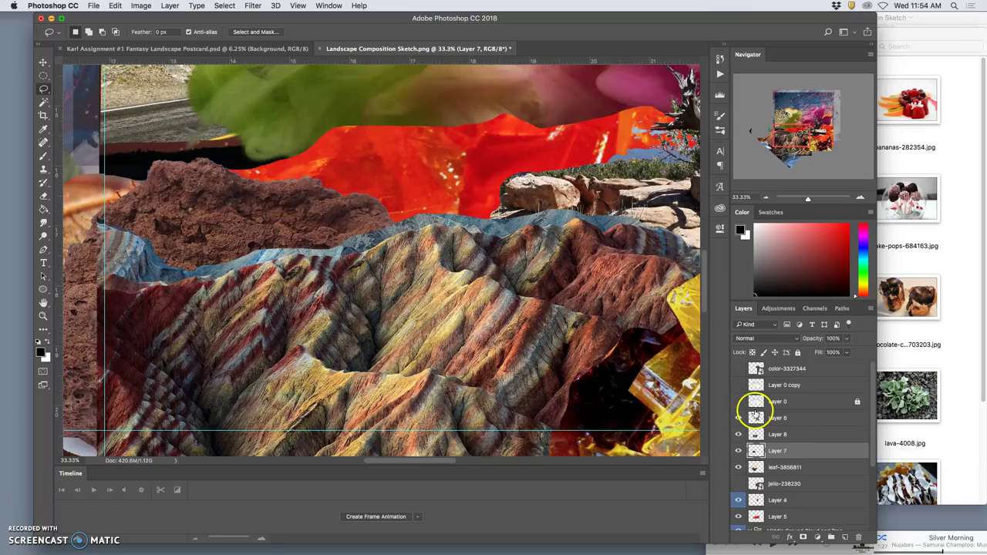
- Examine the striped mountains' cut edge against the volcanic rock and how the cutout fits the whole composition
key("super+minus")
key("super+minus")
key("super+minus")
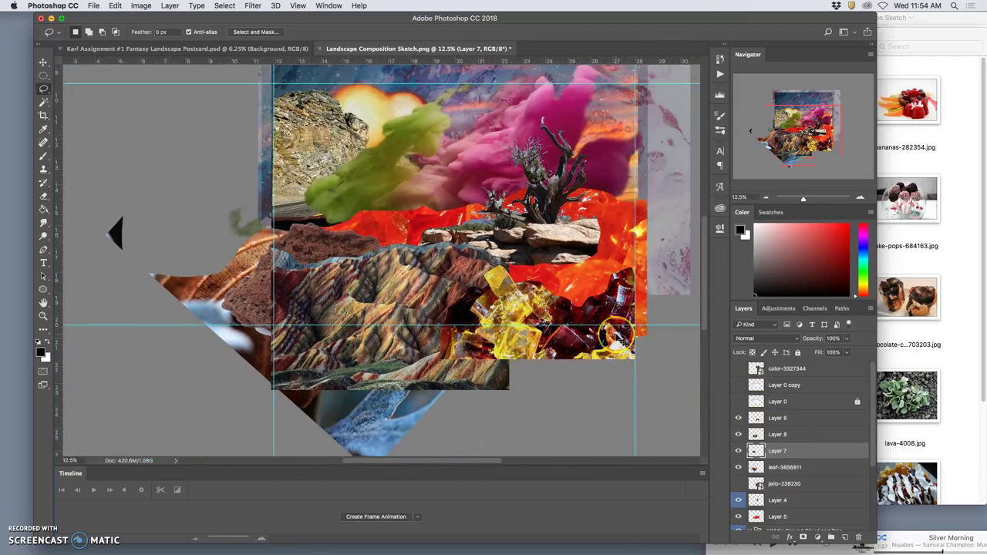
key("super+plus")
key("super+plus")
key("super+plus")
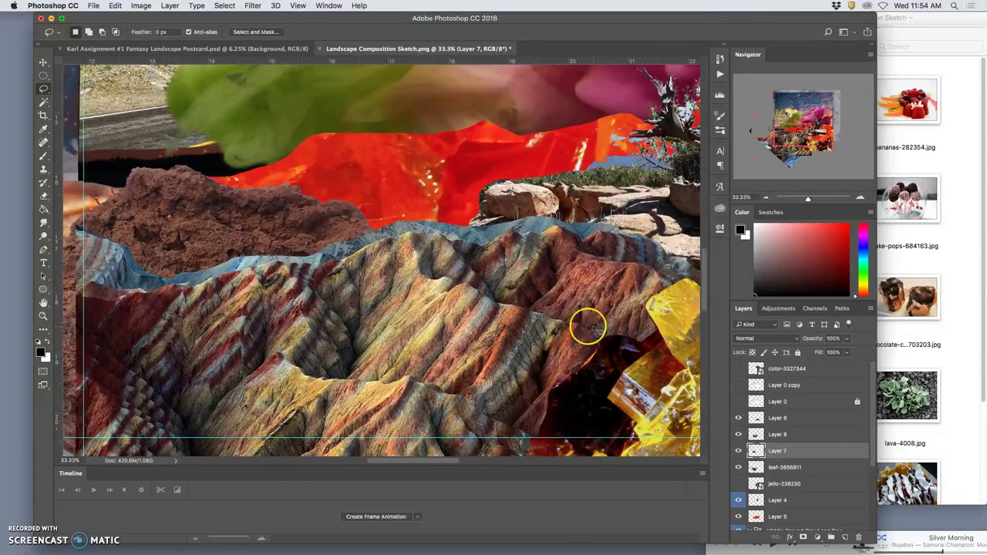
scroll(584, 327, "left", 2)
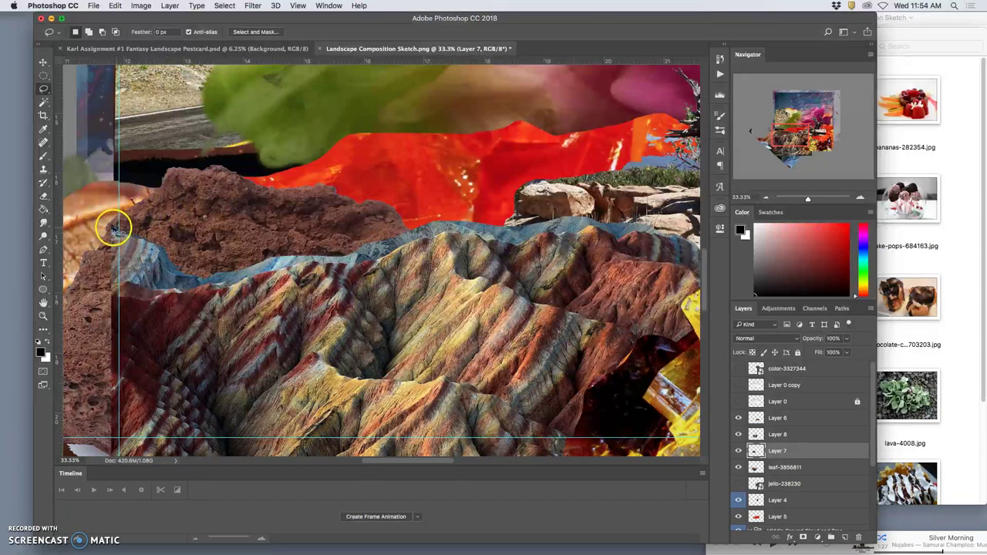
mouse_move(164, 232)
left_mouse_down()
mouse_move(403, 290)
mouse_move(431, 237)
mouse_move(498, 220)
left_mouse_up()
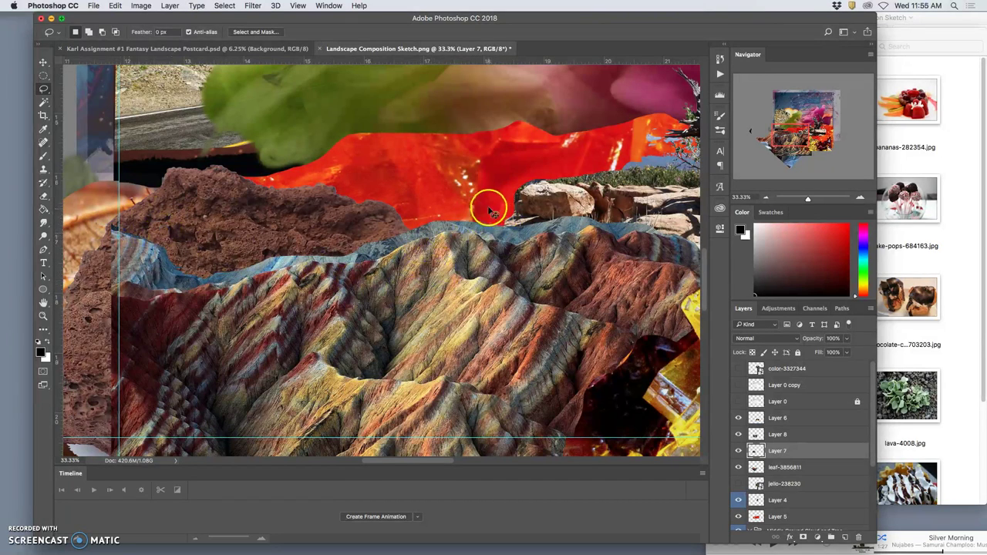
scroll(489, 206, "down", 3)
scroll(554, 214, "right", 5)
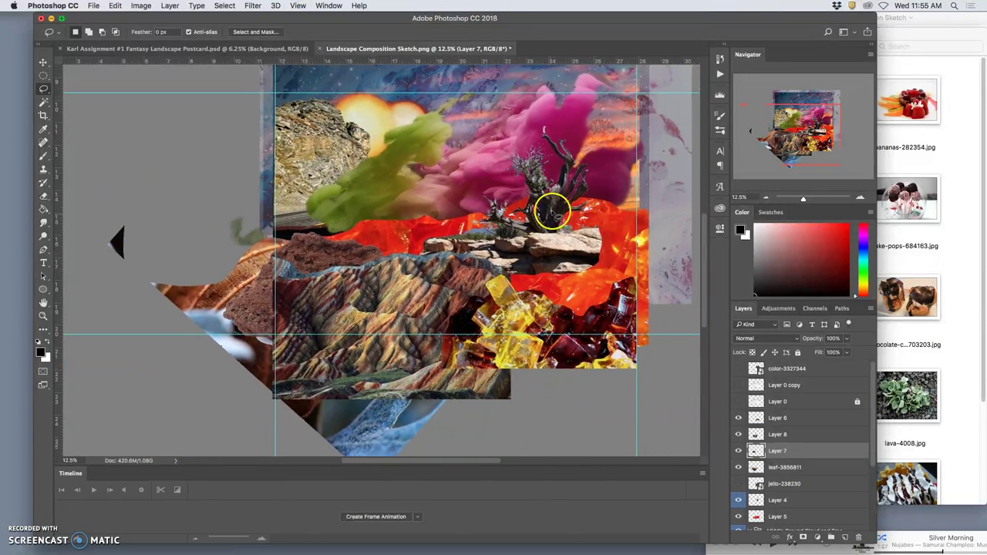
- Marquee the overhang outside the left vertical guide and delete it from Layer 7 and the leaf-3856811 layer
scroll(554, 215, "down", 2)
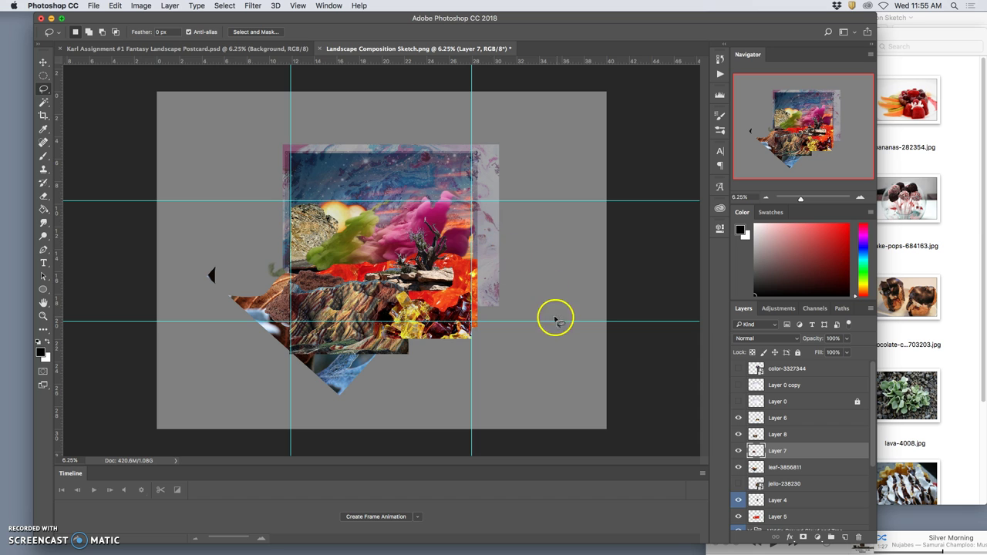
left_click_drag(44, 75, 90, 70)
left_click(315, 174)
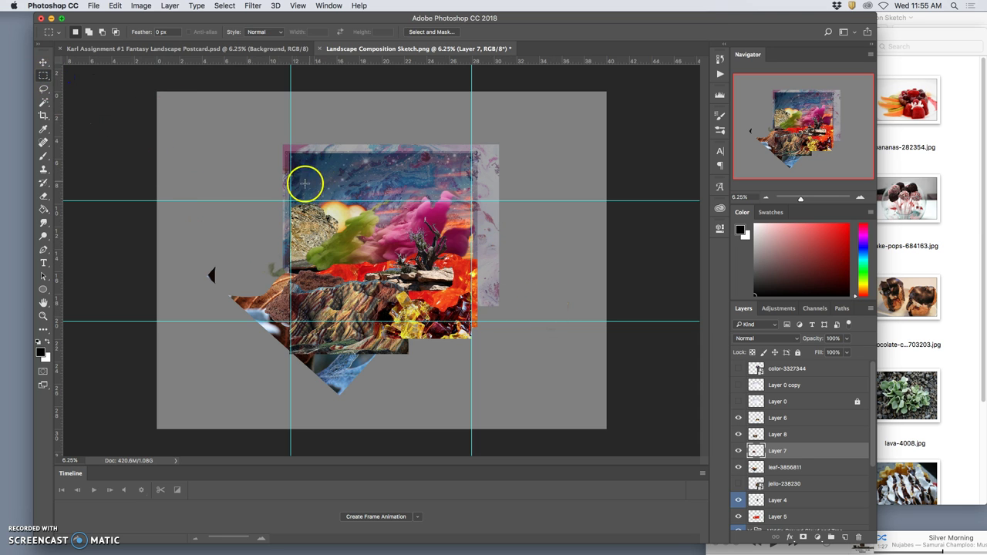
left_click_drag(183, 171, 284, 391)
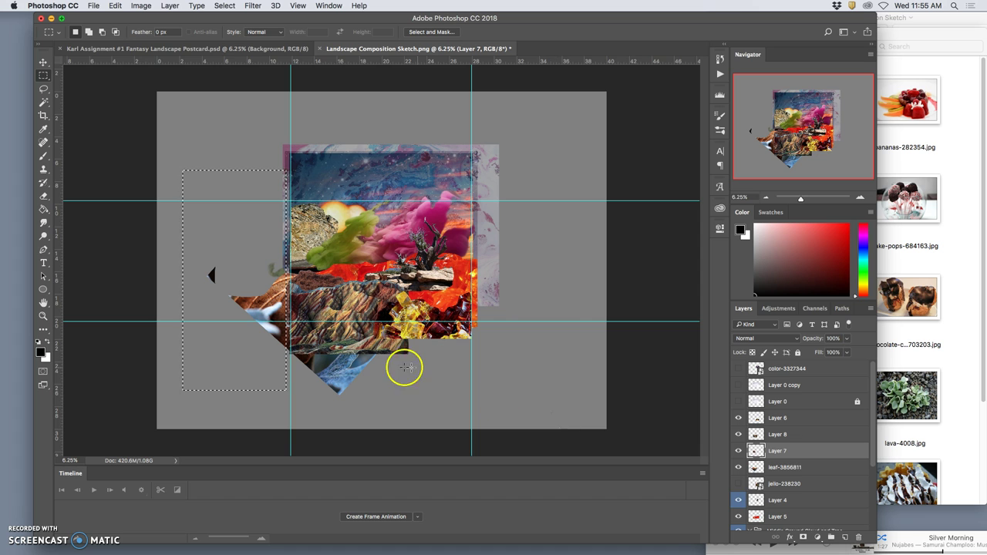
left_click(783, 436)
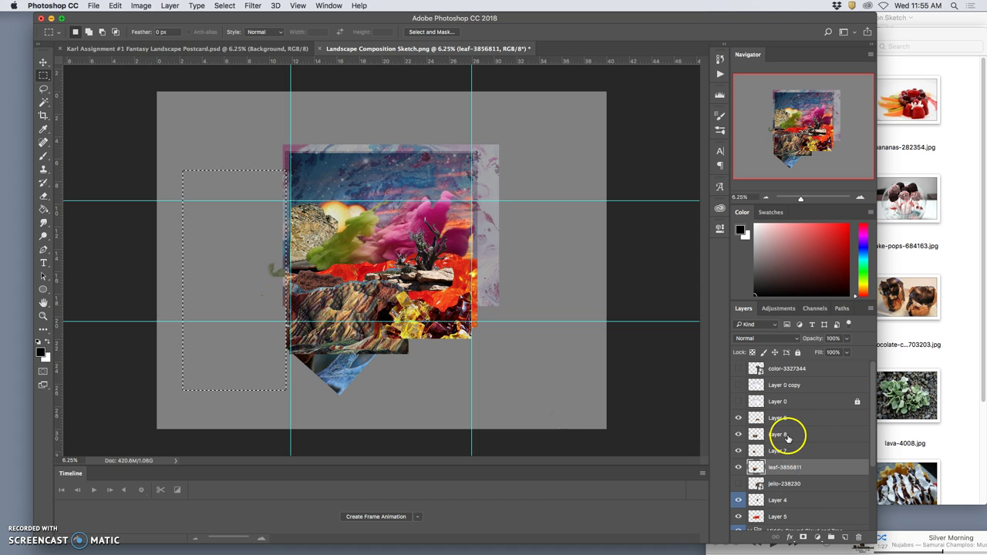
- Marquee the overhang below the composition and delete it from Layer 6, Layer 8, Layer 7 and the leaf-3856811 layer
left_click(777, 420)
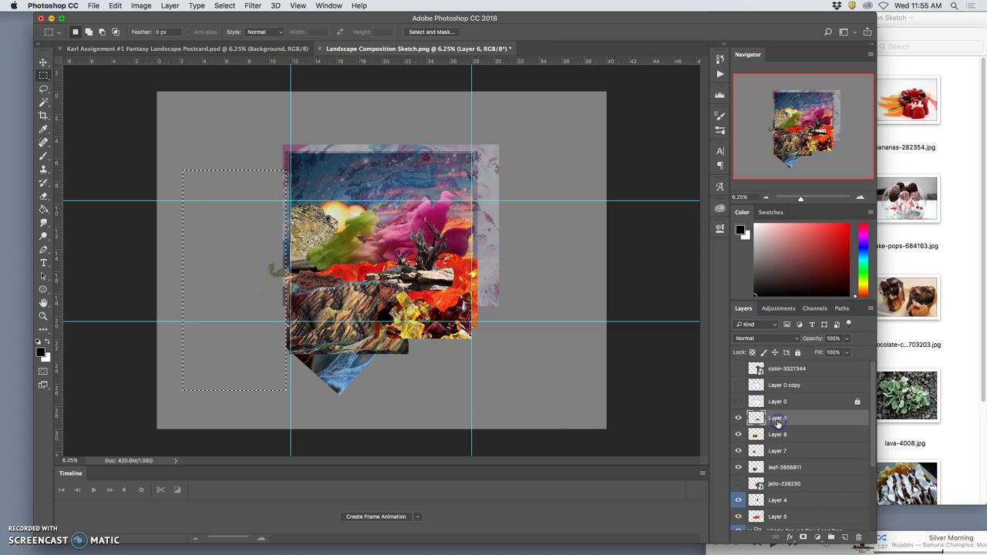
left_click(437, 388)
left_click_drag(511, 343, 237, 409)
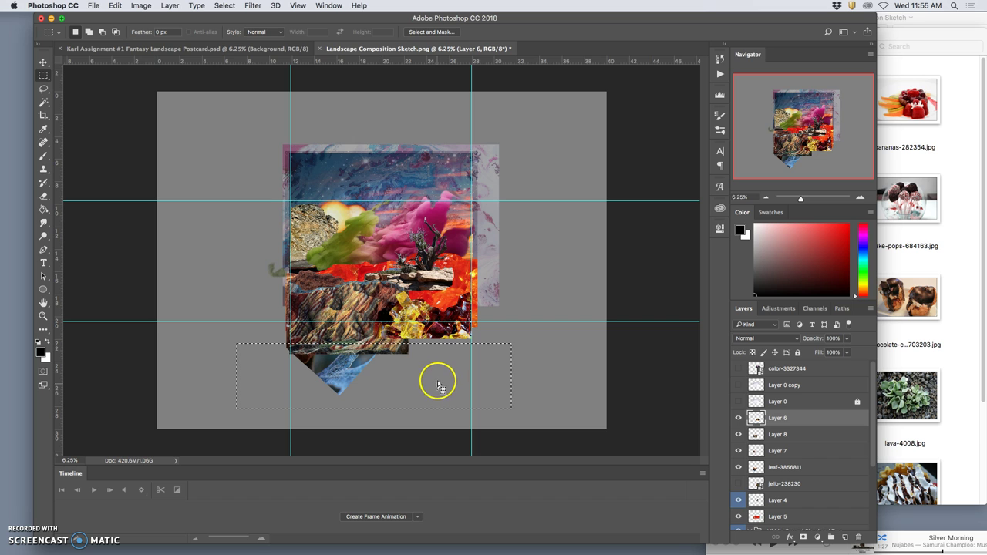
left_click_drag(437, 384, 436, 377)
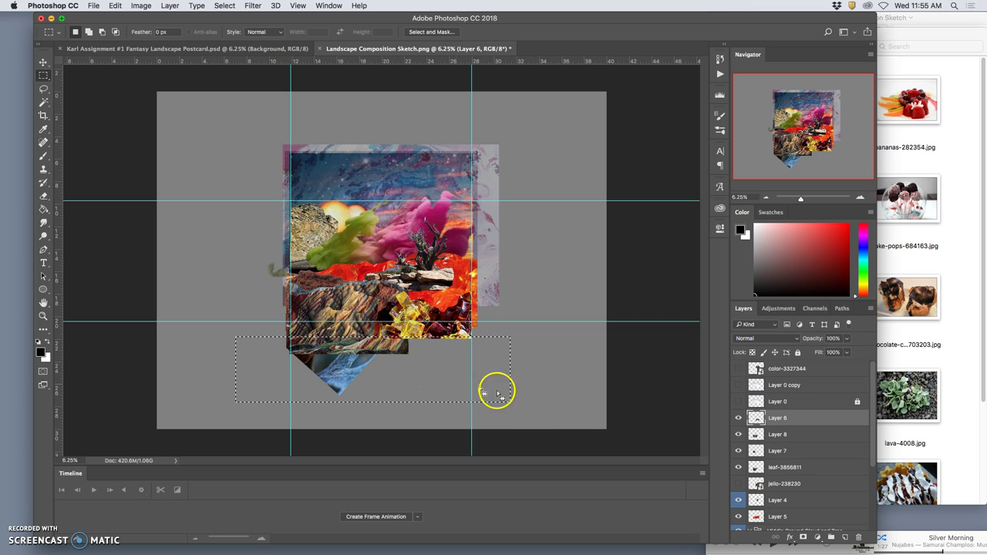
left_click(777, 433)
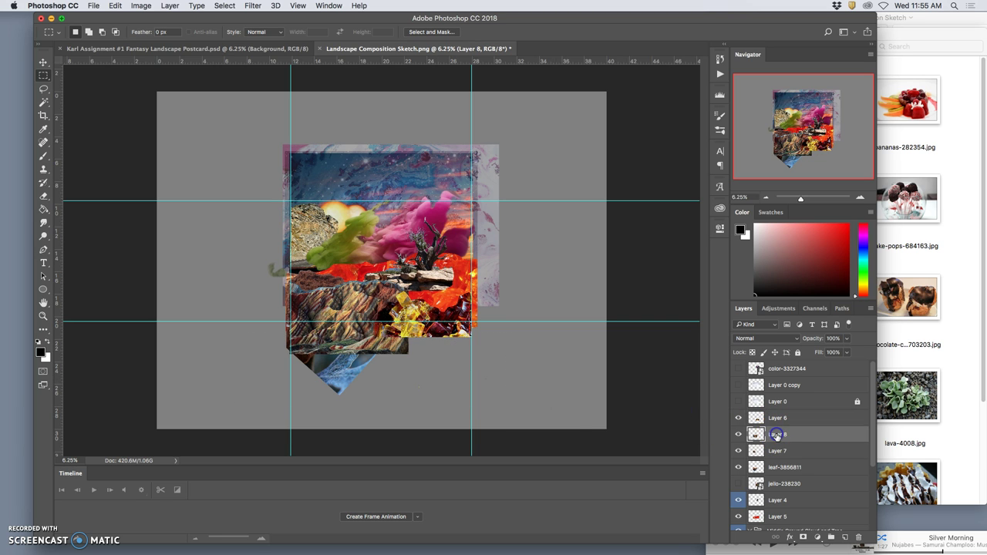
left_click(778, 449)
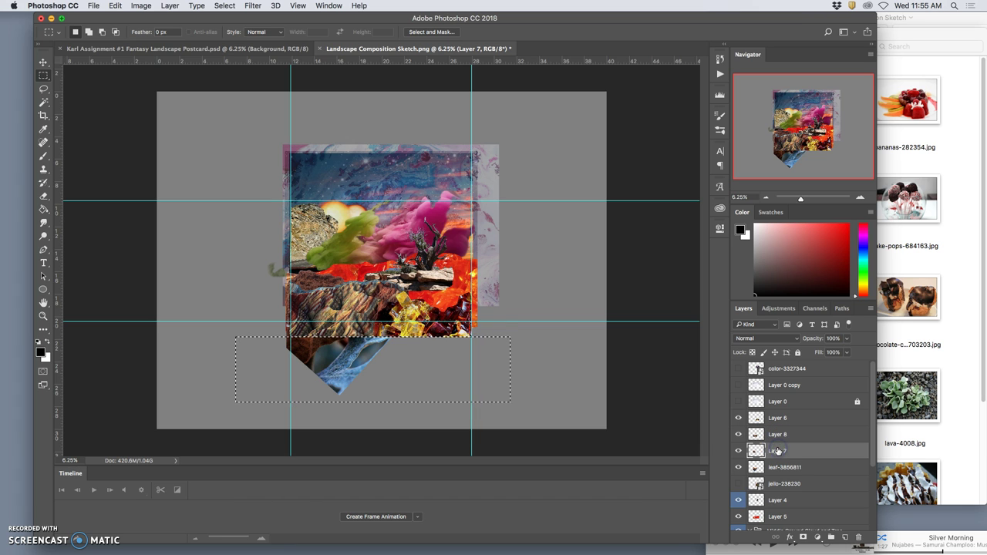
left_click(776, 467)
left_click(683, 436)
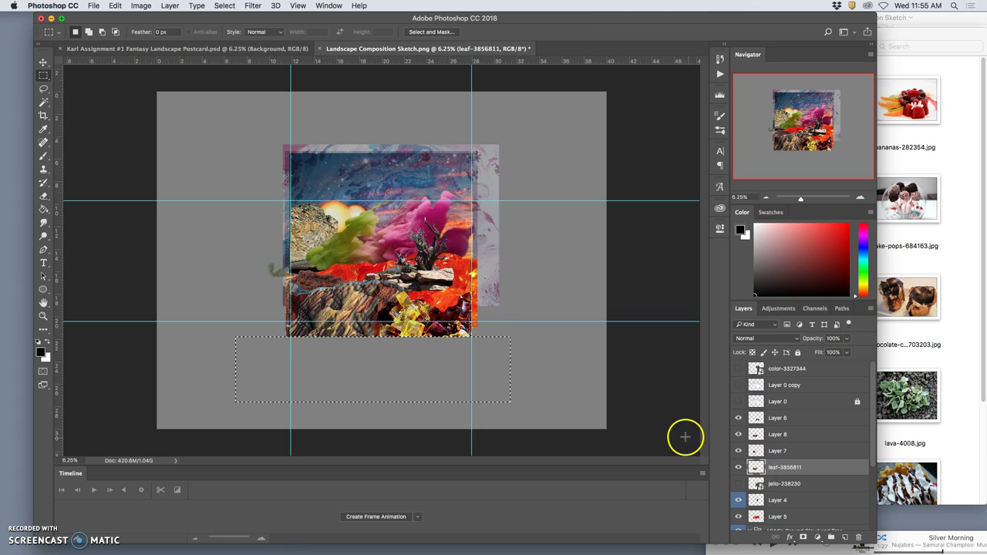
- Clear the selection, expand the Far Background group and rasterize the star-cluster-wallpapers layer
left_click(665, 369)
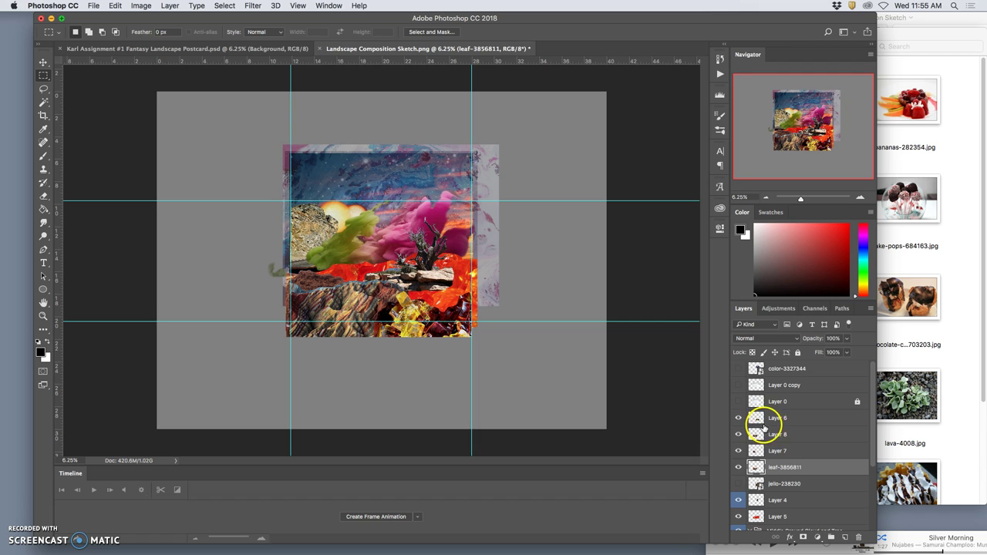
scroll(816, 505, "down", 5)
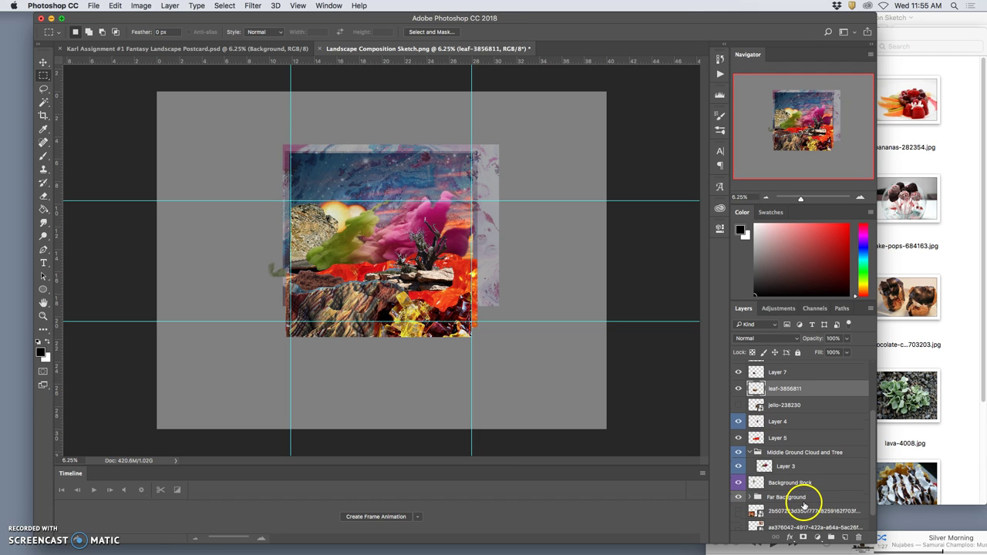
scroll(803, 503, "down", 1)
left_click(750, 476)
scroll(793, 487, "down", 3)
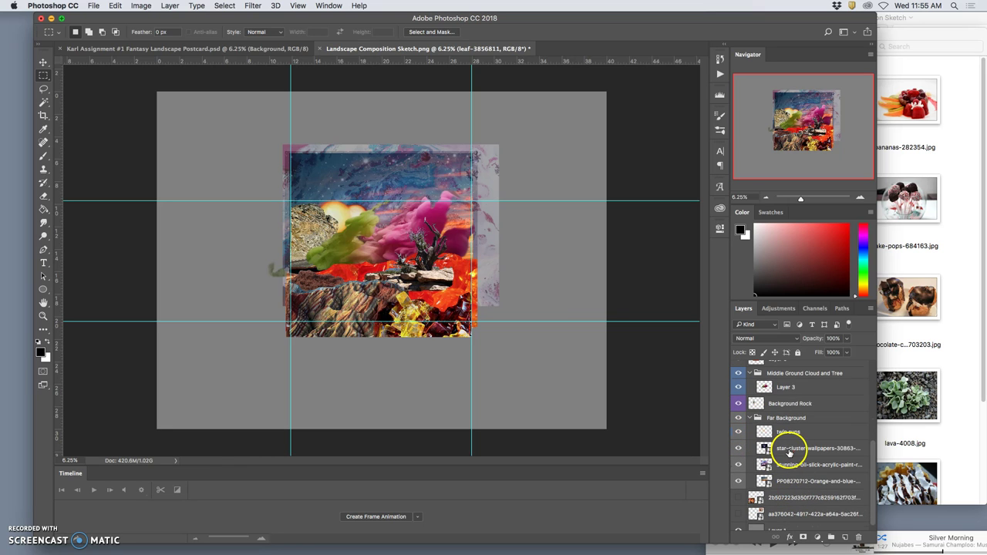
right_click(788, 451)
left_click(819, 282)
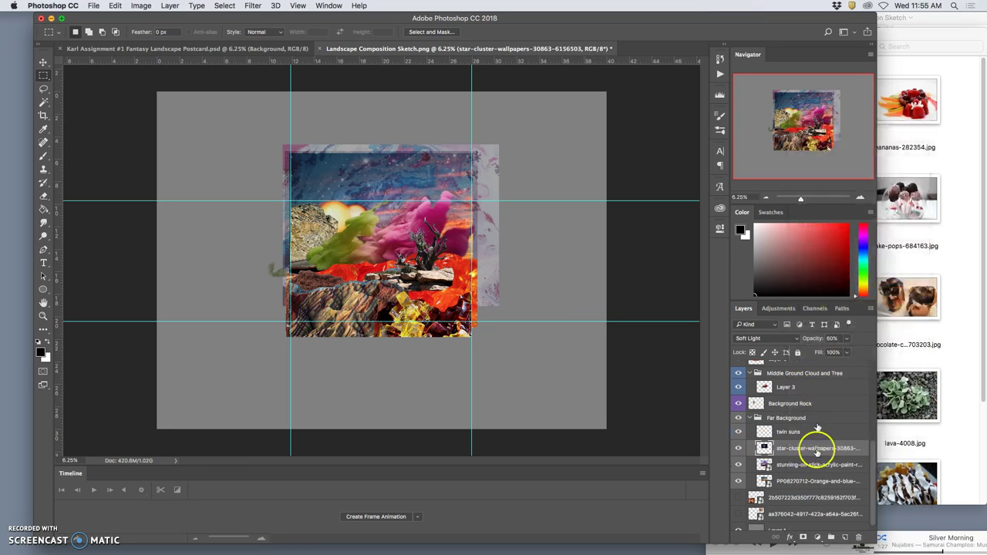
- Rasterize the stunning-oil-slick-acrylic-paint layer and the PP08270712-Orange-and-blue-sunrise-clouds layer
left_click(807, 465)
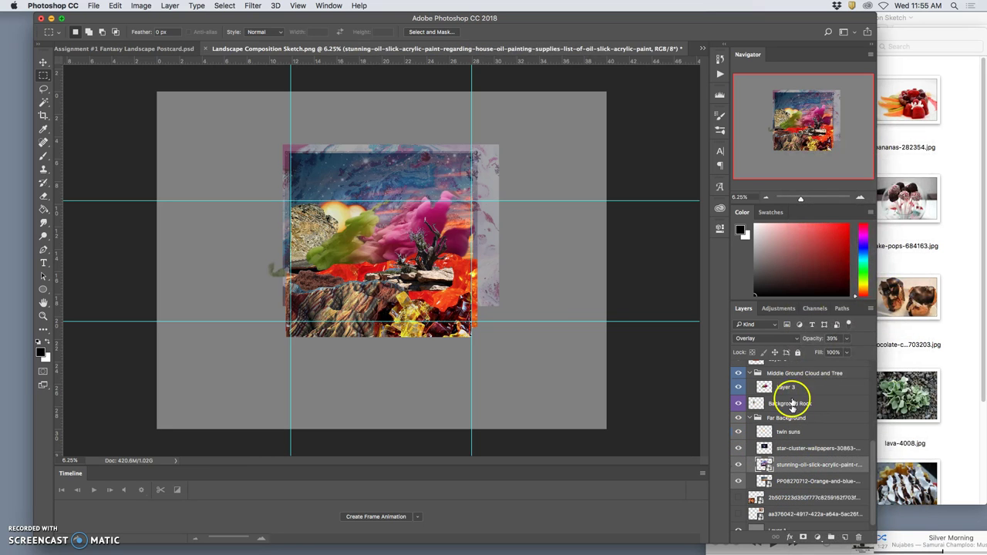
right_click(763, 463)
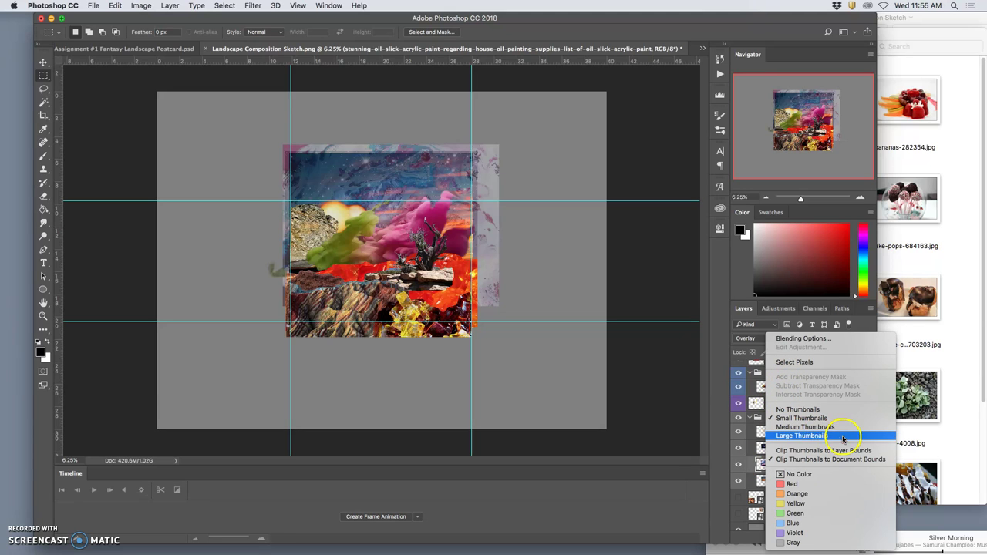
right_click(761, 466)
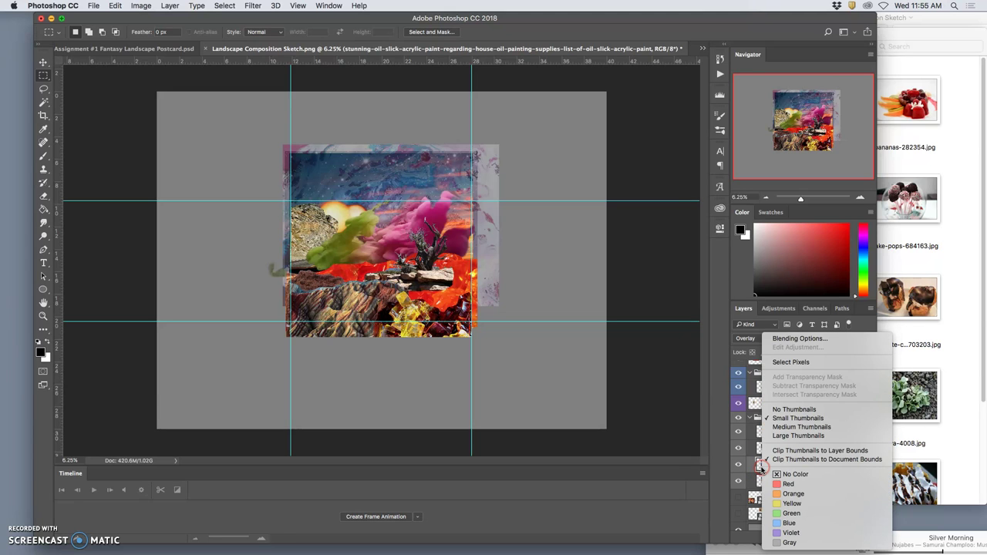
left_click(789, 468)
right_click(790, 467)
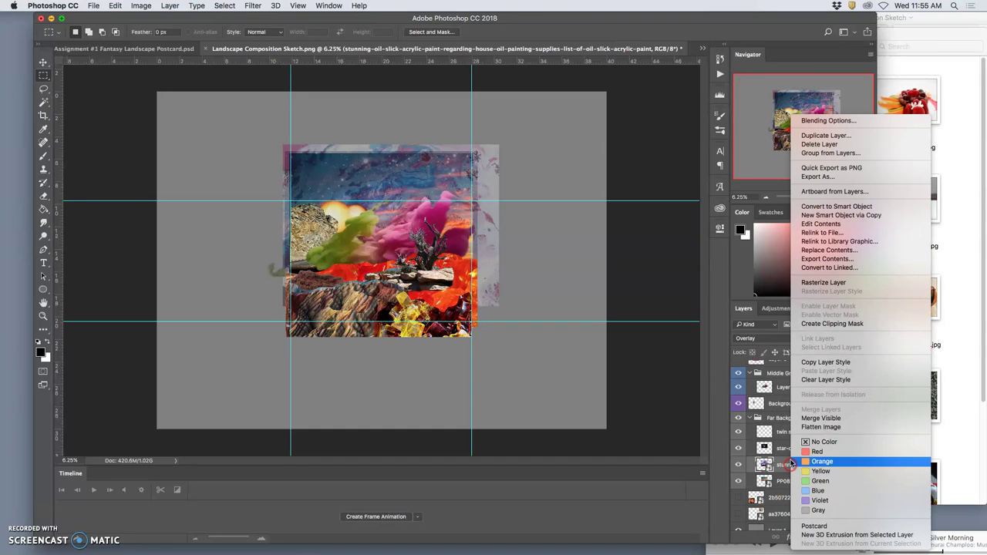
left_click(788, 282)
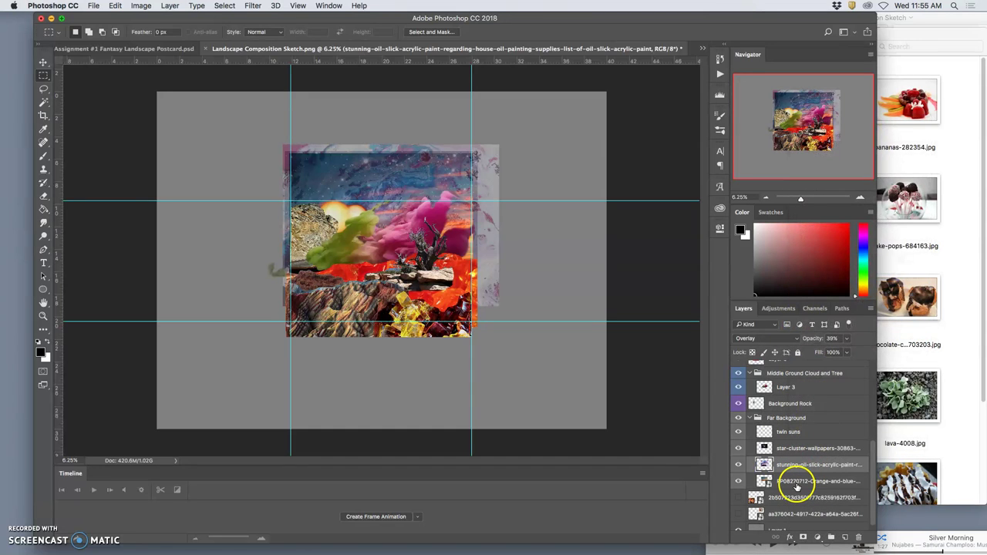
left_click(796, 485)
right_click(795, 484)
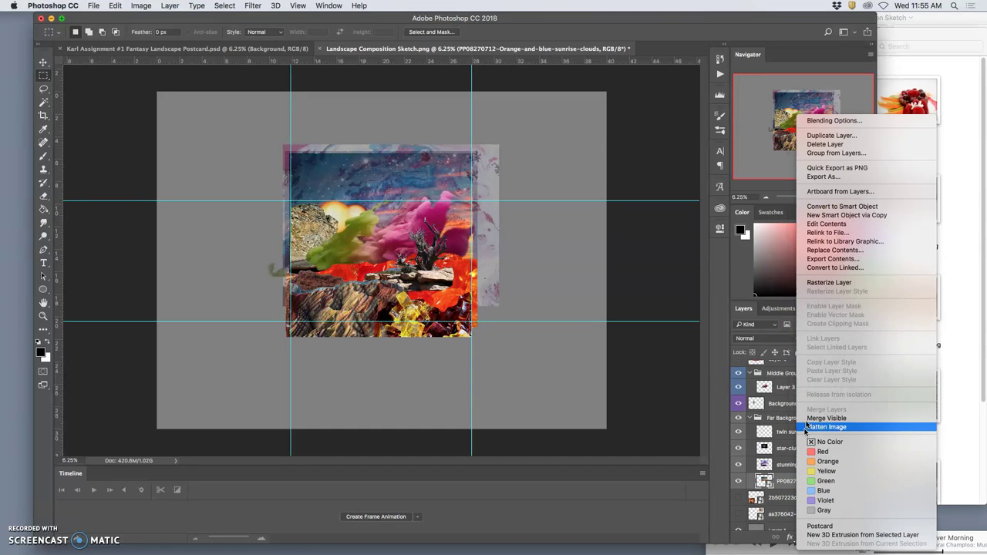
left_click(813, 283)
- Marquee the sky above the upper horizontal guide and delete it from the sunrise-clouds, oil-slick and star-cluster layers
left_click_drag(262, 128, 517, 194)
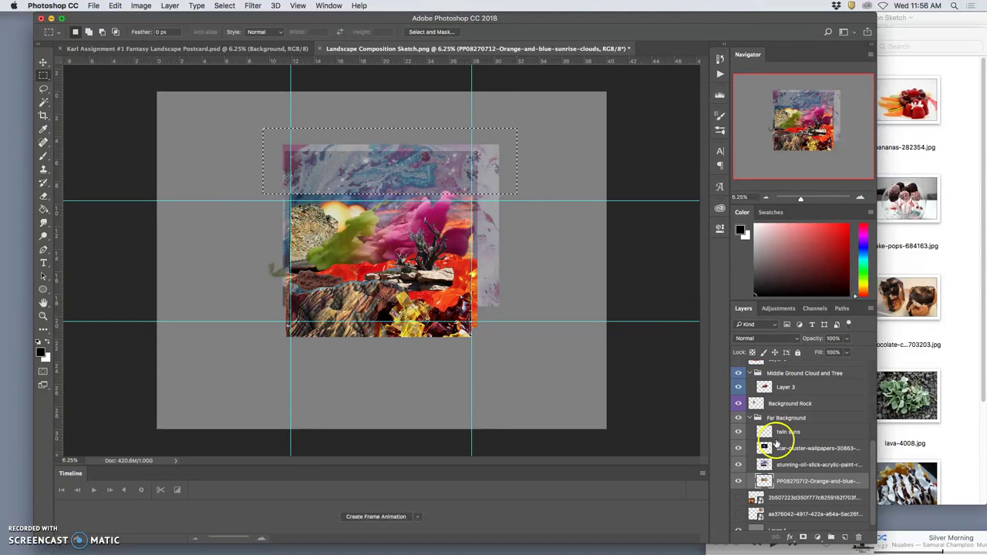
left_click(782, 465)
left_click(781, 448)
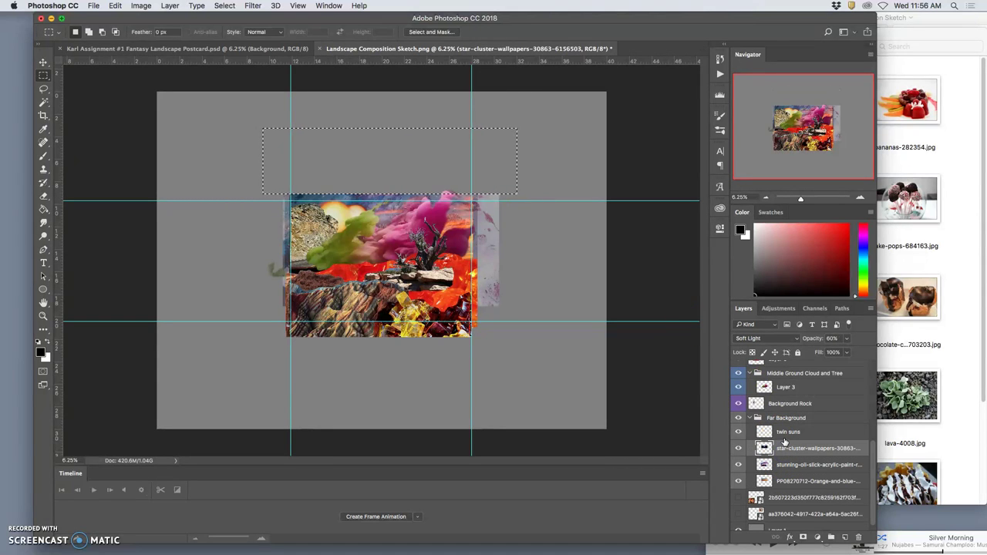
left_click(785, 436)
left_click(577, 305)
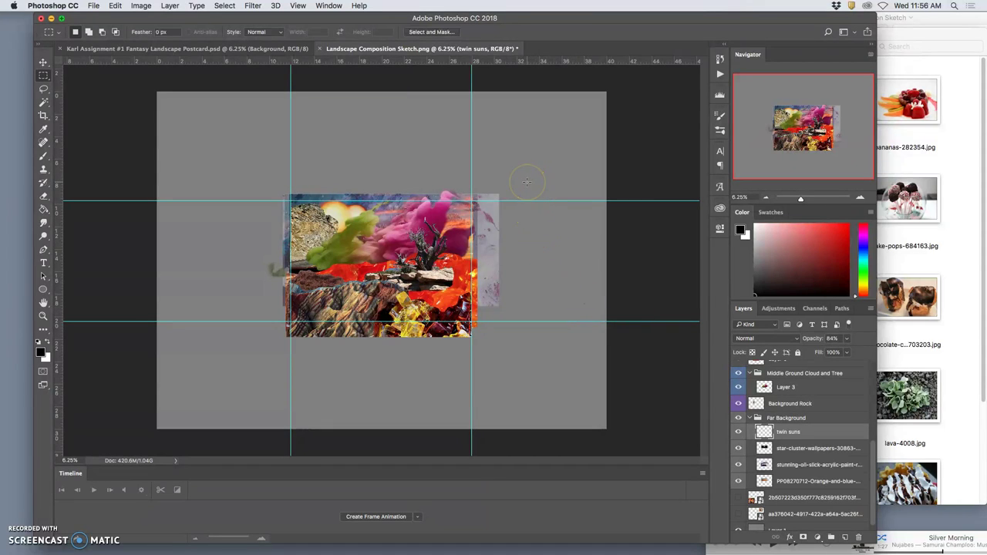
- Undo the star-cluster layer's sky deletion, delete the marqueed area from that layer again and deselect
key("super+z")
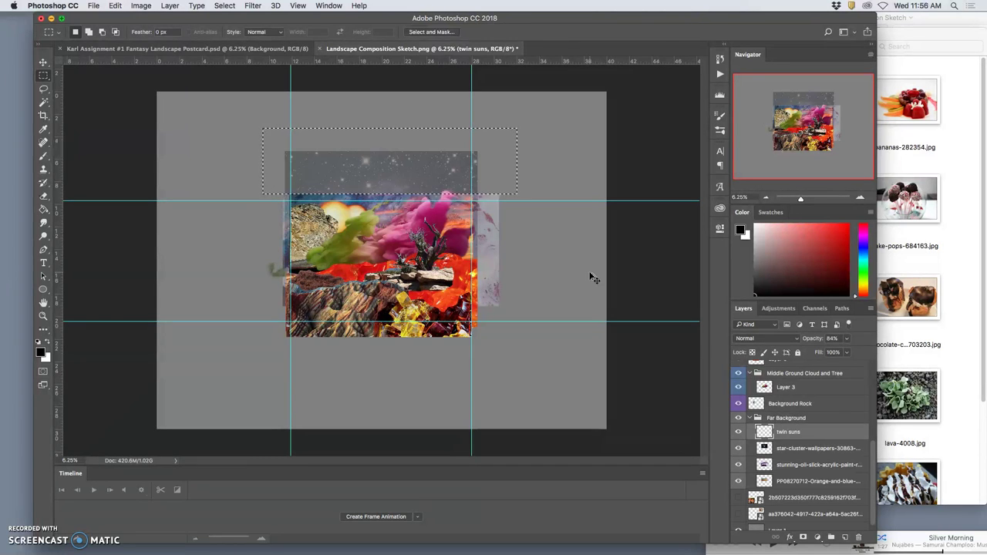
left_click(781, 449)
left_click(746, 441)
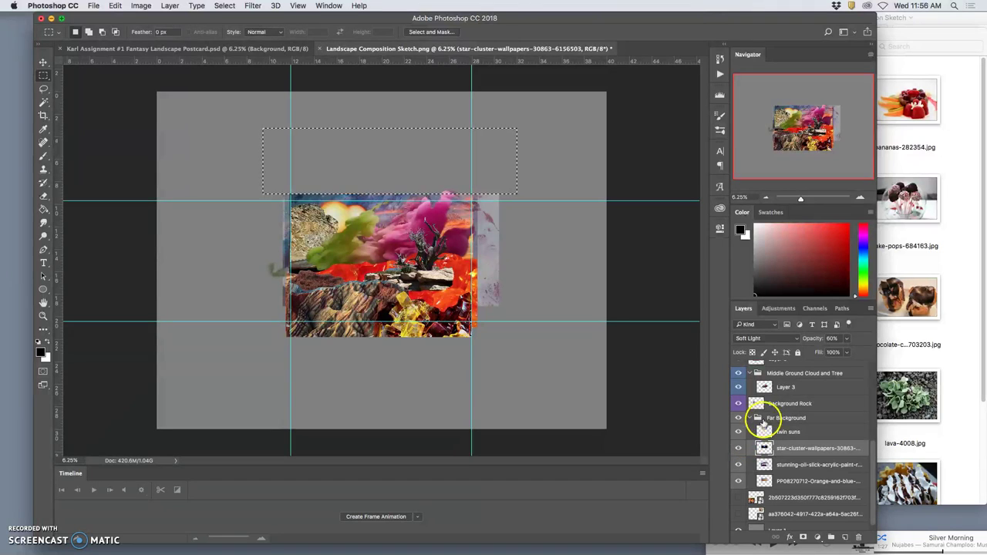
left_click(534, 271)
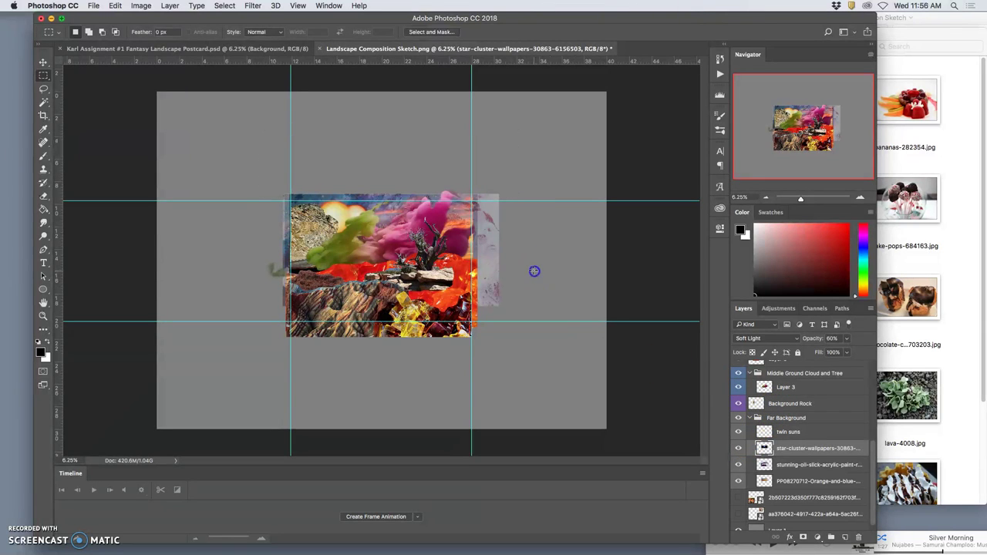
- Marquee the overhang outside the right vertical guide and delete it from the sunrise-clouds and oil-slick layers
left_click_drag(515, 166, 479, 358)
left_click(796, 469)
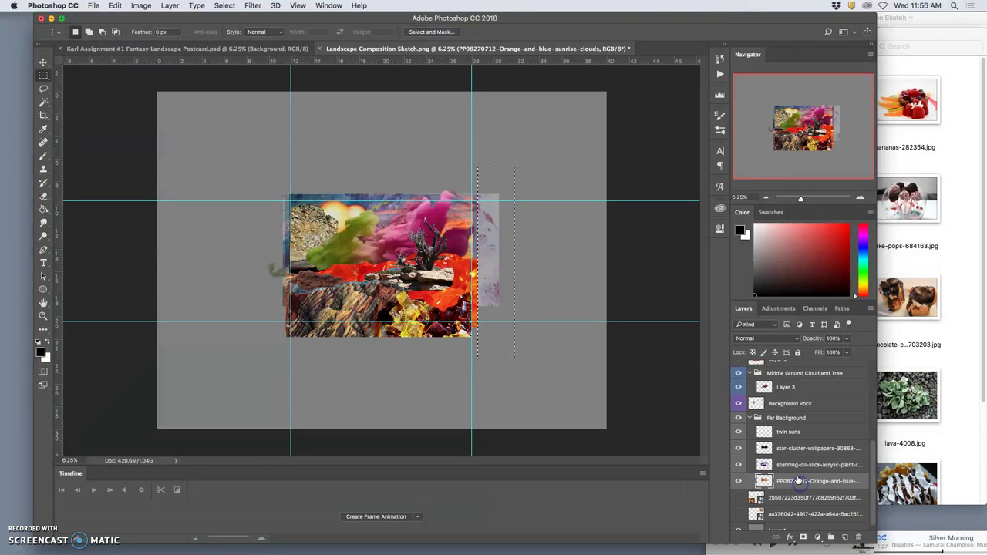
key("Delete")
left_click(533, 388)
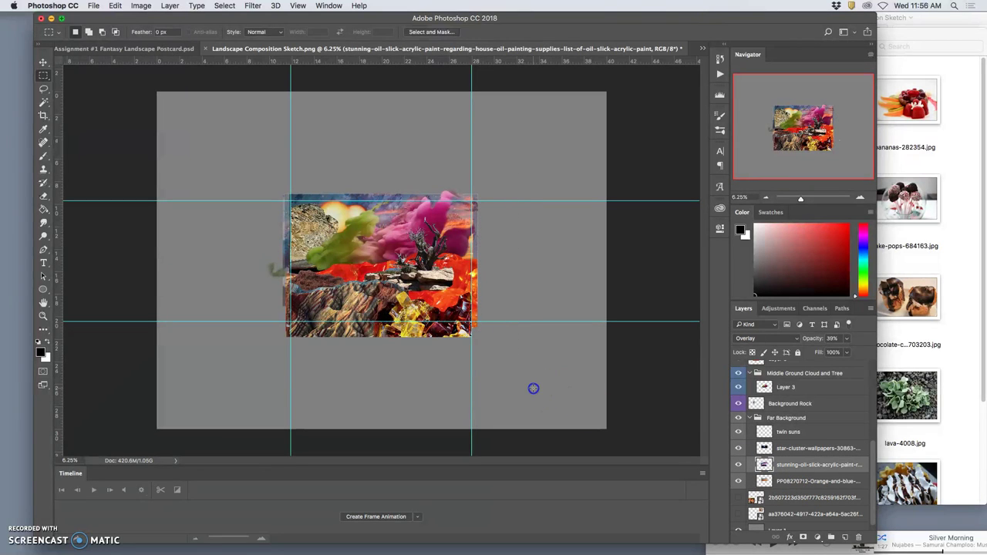
- Marquee the green cloud's overhang outside the left vertical guide, delete it from Layer 3 and deselect
scroll(789, 421, "up", 2)
left_click(787, 430)
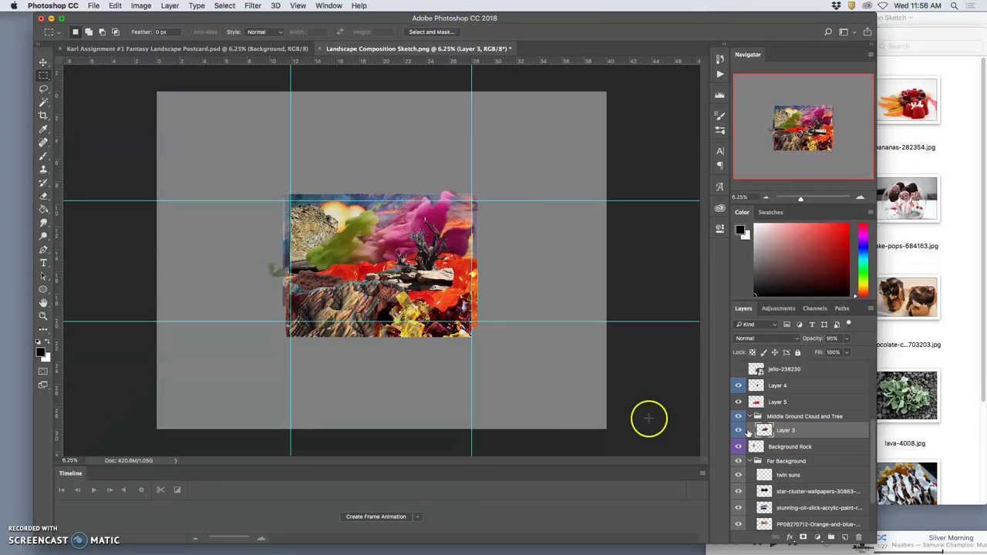
left_click_drag(263, 216, 286, 330)
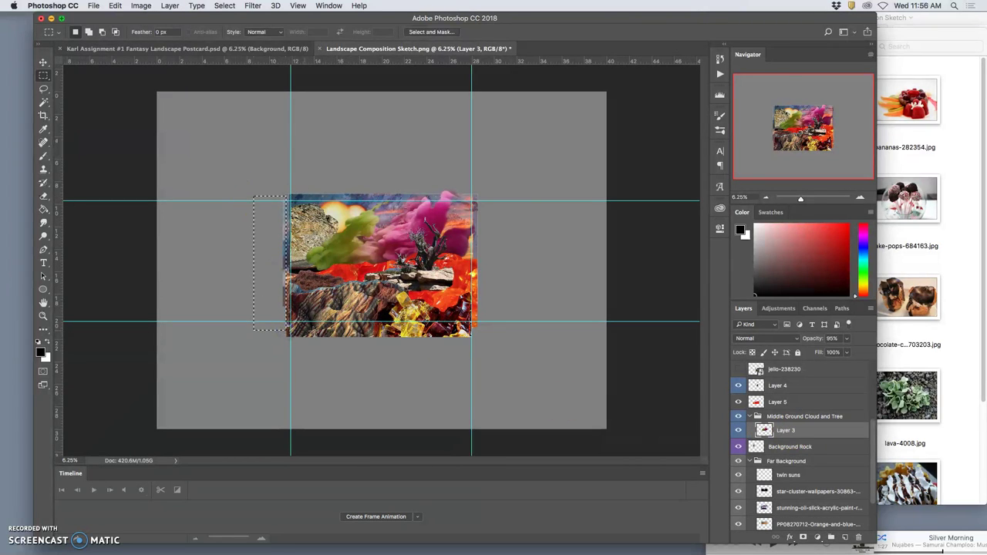
left_click(786, 417)
scroll(787, 417, "up", 1)
scroll(787, 417, "up", 3)
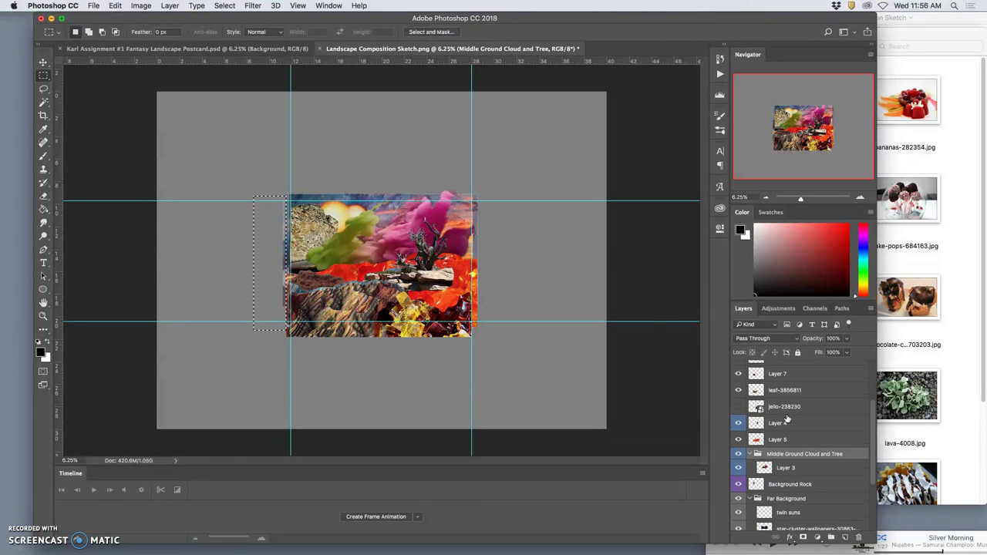
scroll(787, 418, "down", 1)
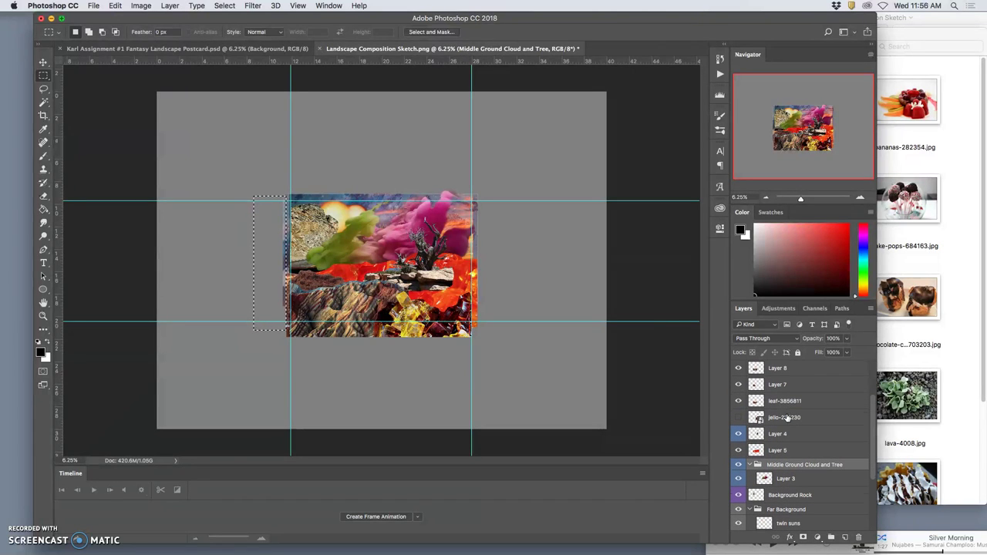
left_click(785, 478)
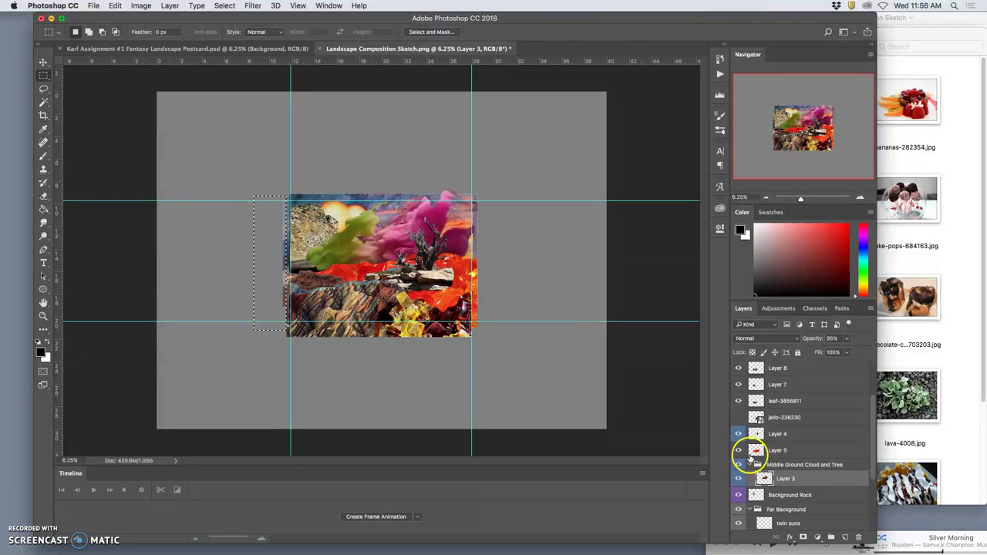
key("super+d")
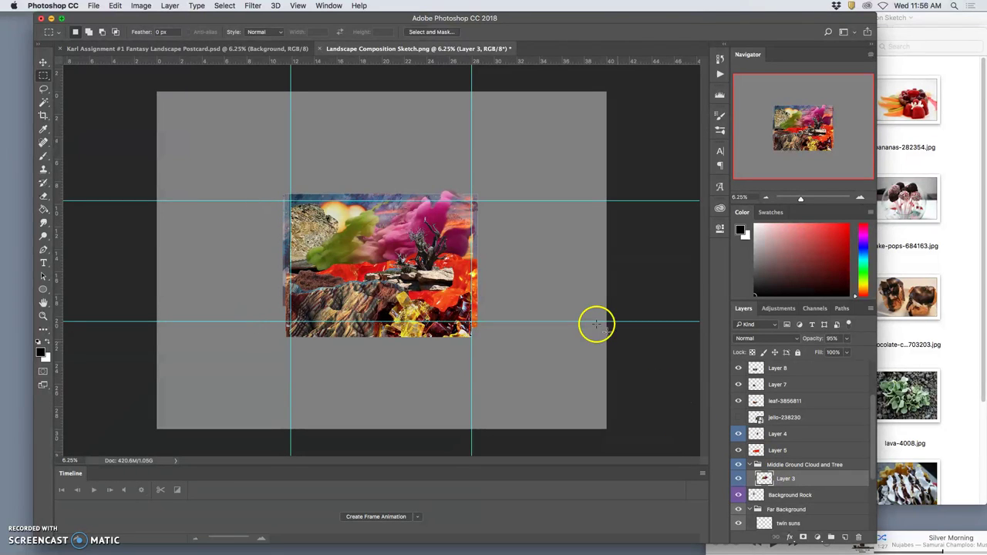
- Examine the composition with the guides hidden and shown, checking up close for remaining overhang along the edges
key("super+alt+g")
key("super+alt+g")
key("super+semicolon")
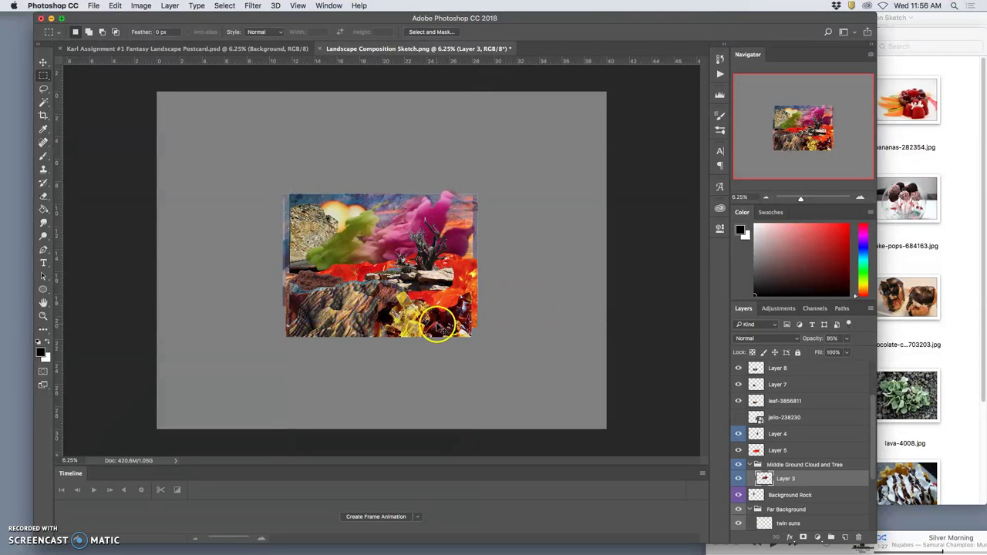
key("super+semicolon")
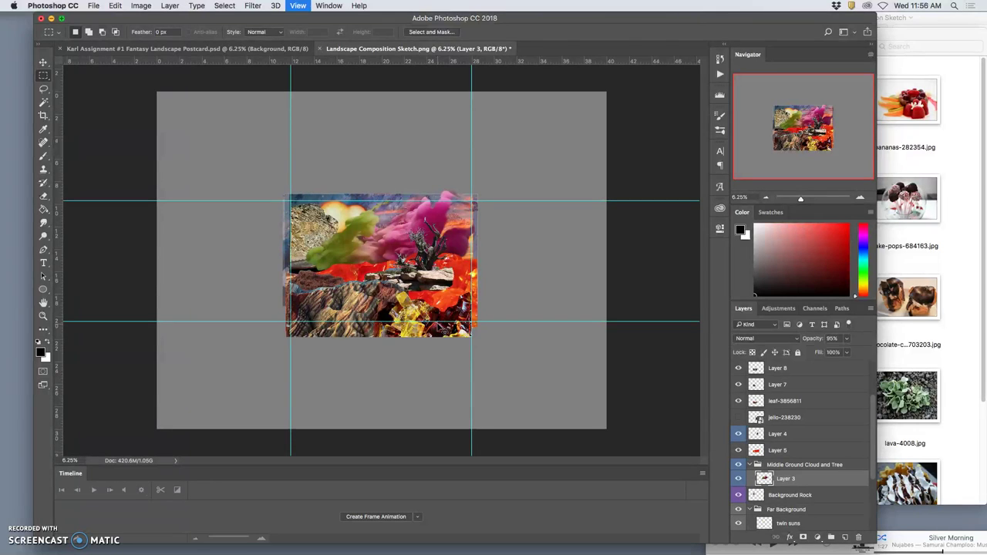
key("super+equal")
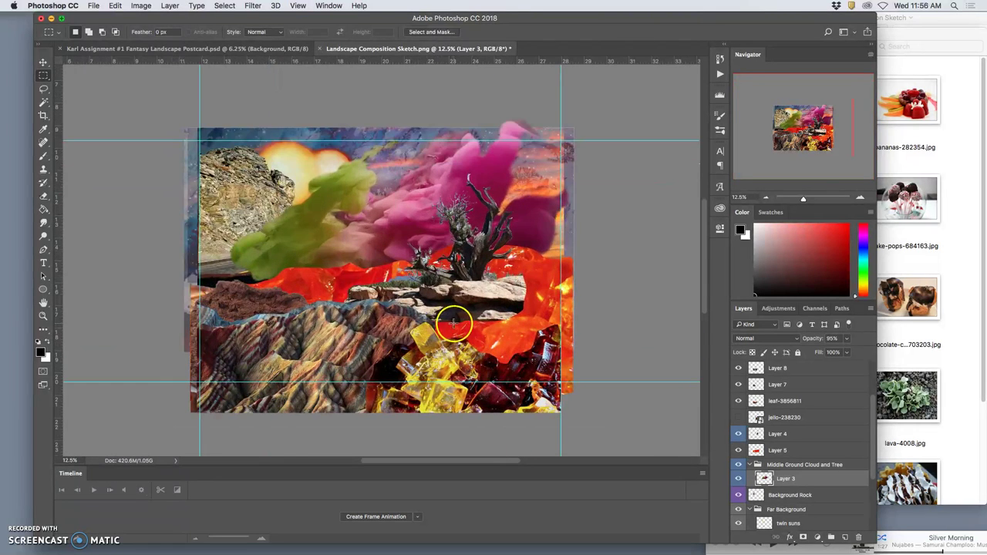
scroll(454, 322, "down", 5)
scroll(454, 322, "up", 5)
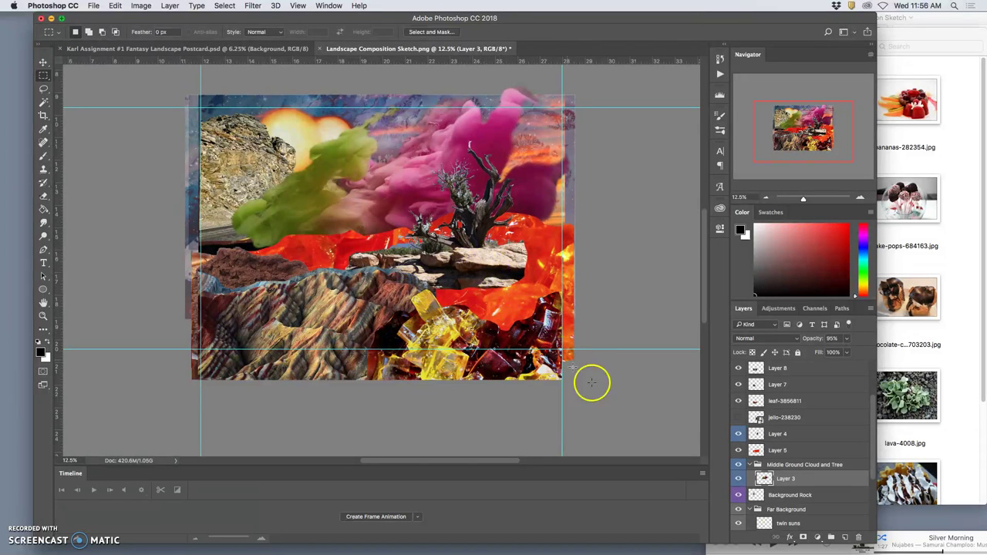
scroll(790, 455, "down", 1)
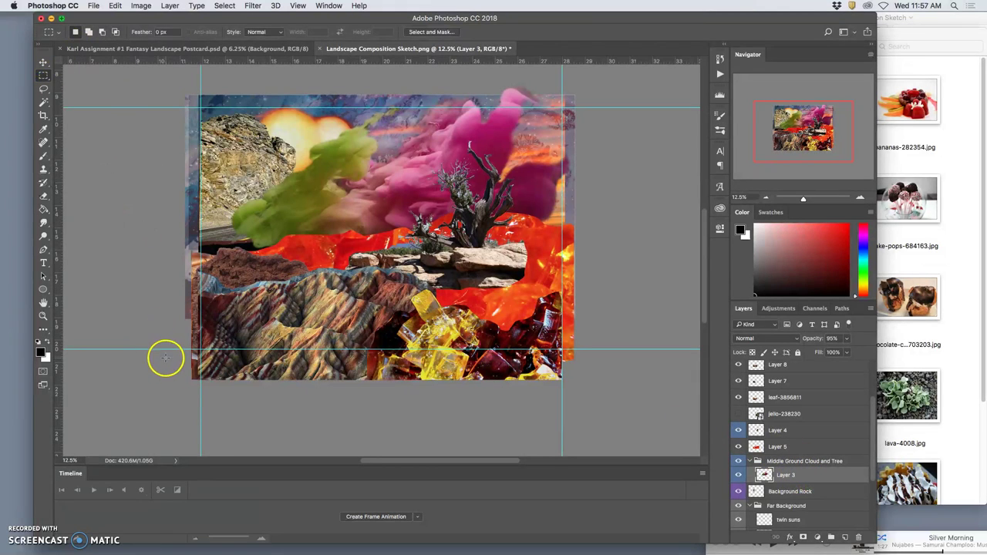
- Marquee the overhang below the lower horizontal guide, delete it from Layer 5, leaf-3856811, Layer 7, Layer 8 and Layer 6, and hide the guides
left_click_drag(169, 361, 625, 425)
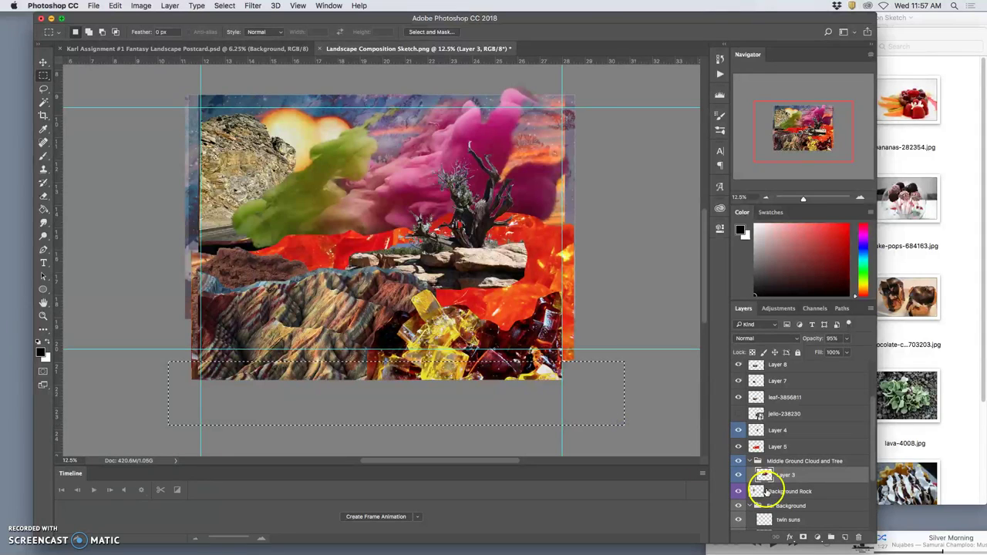
left_click(776, 447)
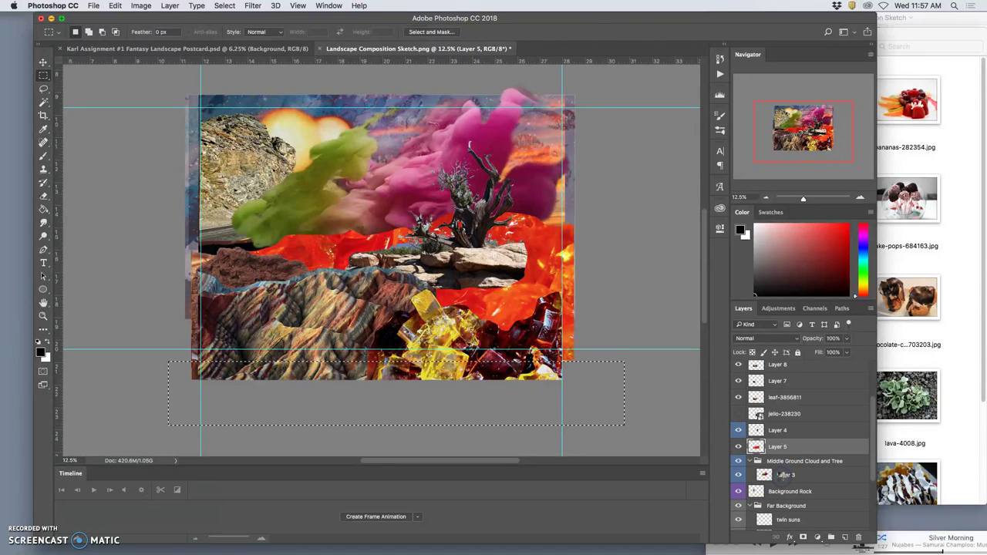
left_click(785, 397)
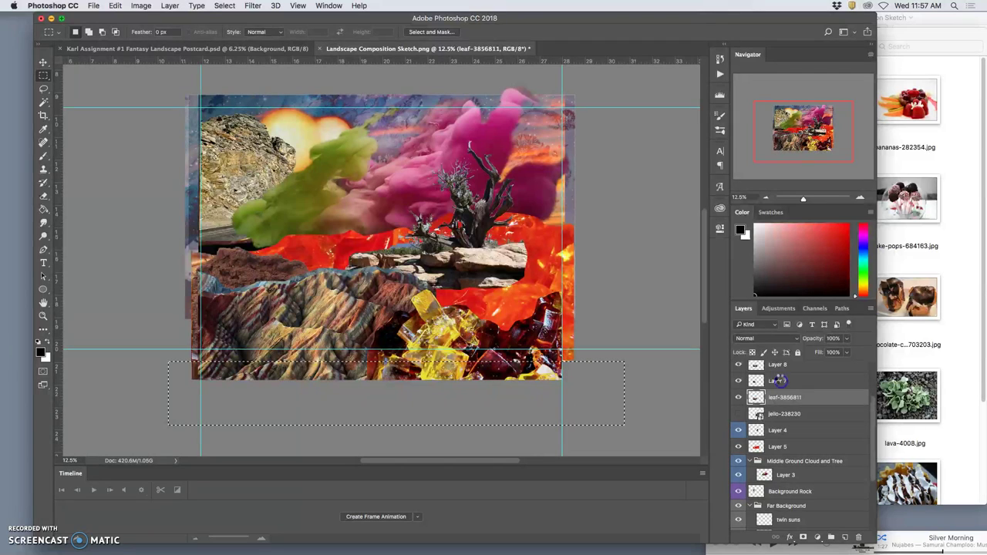
left_click(778, 365)
key("Delete")
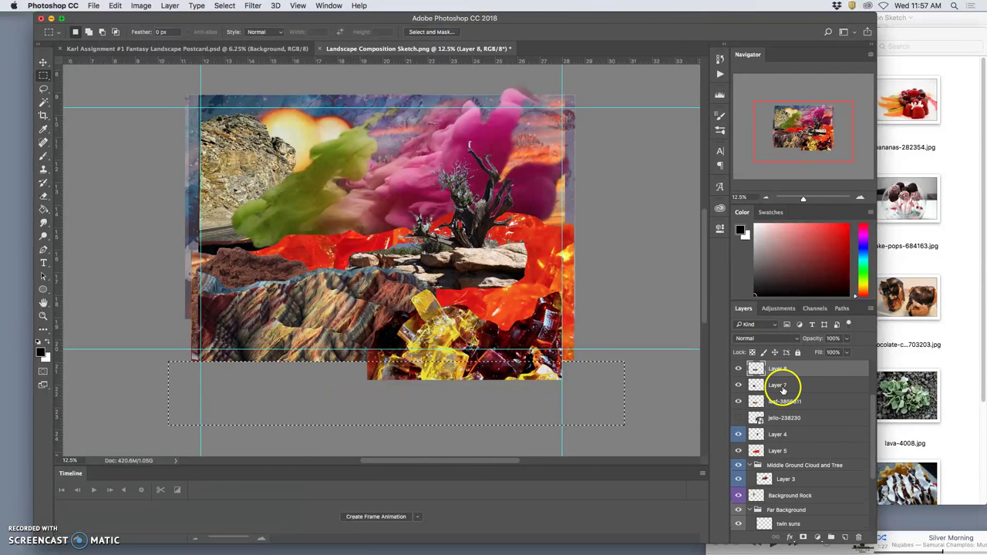
scroll(783, 388, "up", 2)
left_click(780, 388)
key("Delete")
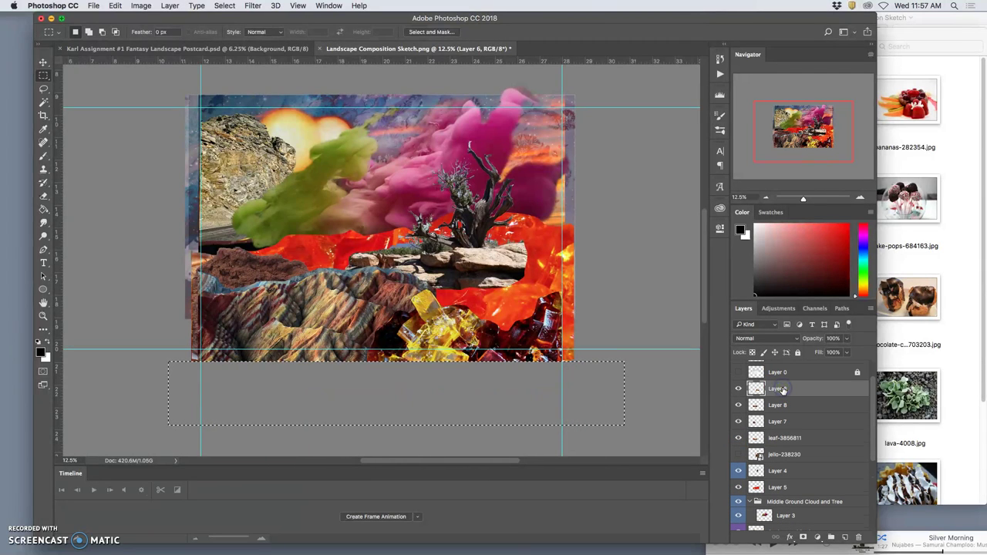
left_click(678, 391)
key("super+semicolon")
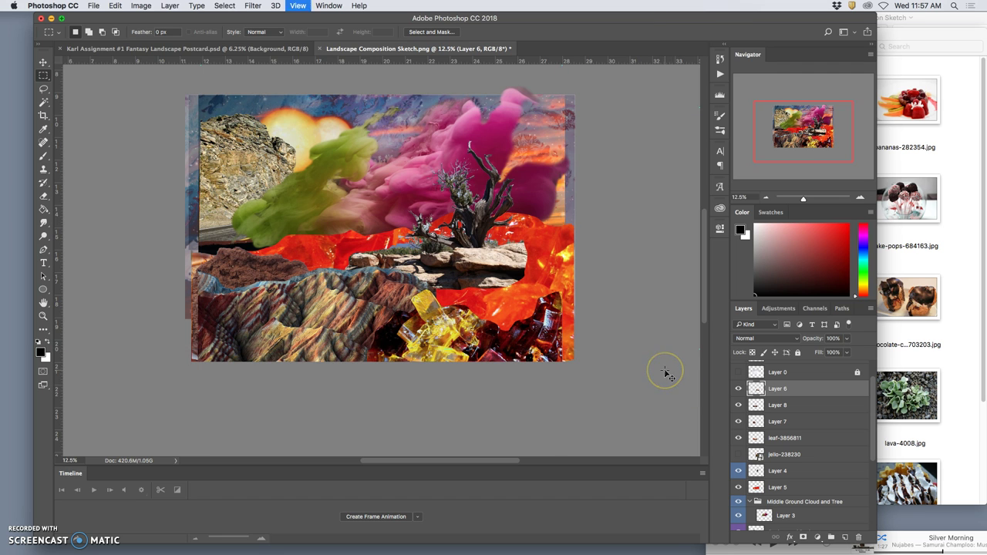
- Switch to Finder and browse the images in the folder "3. Middle Ground Dust Storm Clouds Rocks" inside Assignment #1
scroll(664, 370, "up", 2)
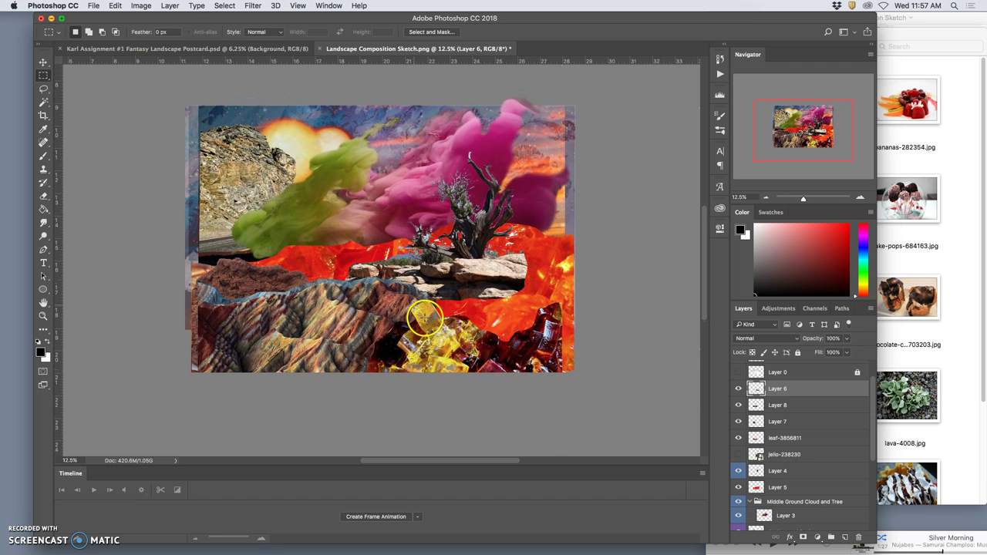
left_click(933, 355)
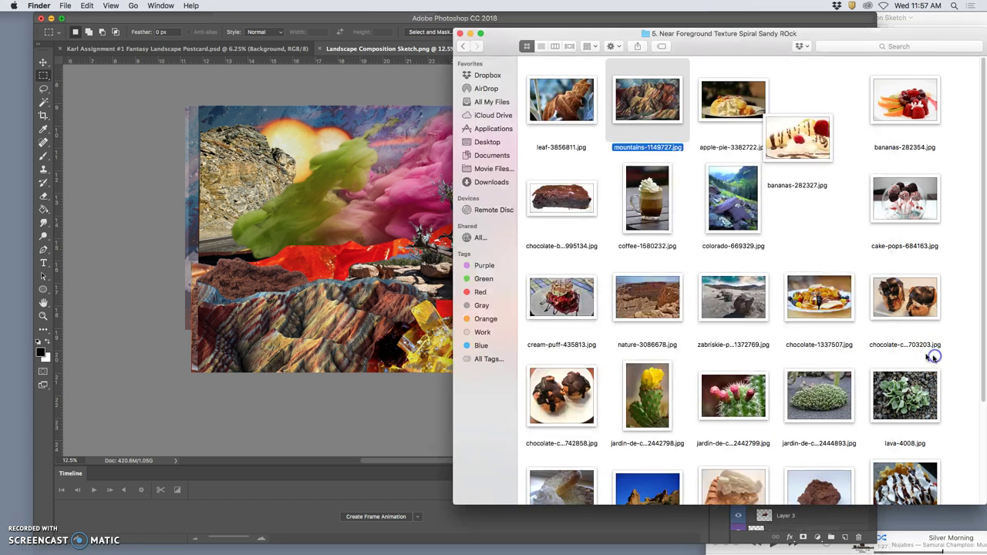
left_click(463, 47)
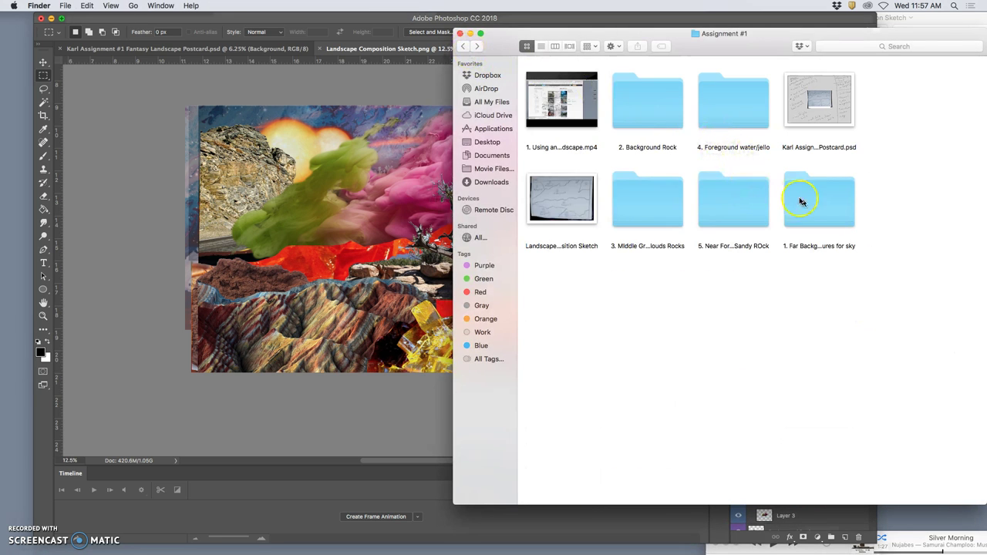
double_click(667, 210)
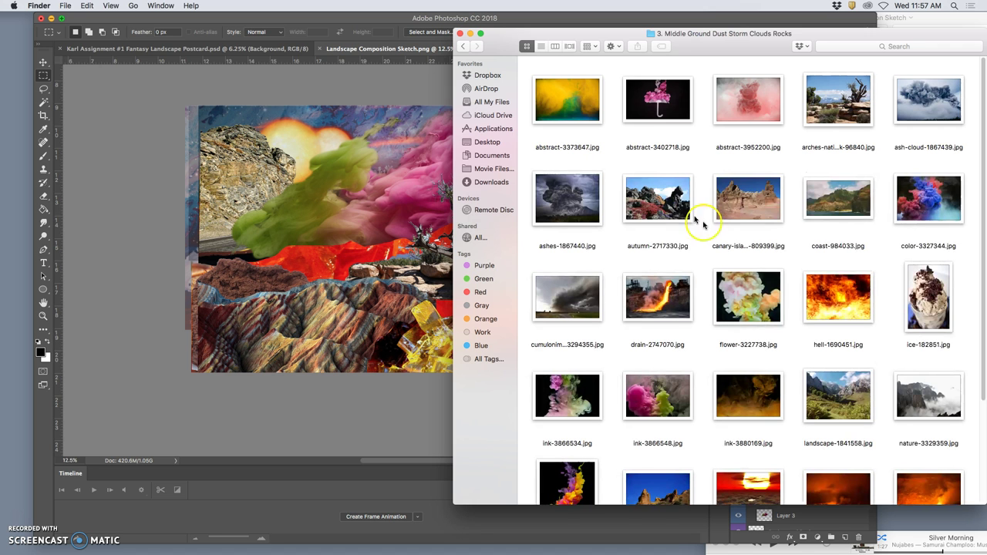
scroll(808, 301, "down", 5)
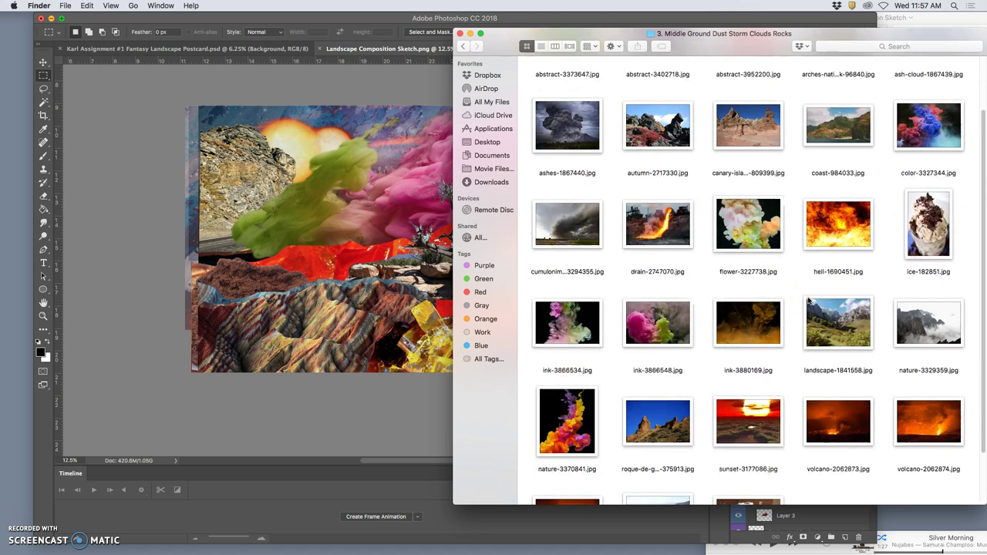
scroll(809, 300, "down", 3)
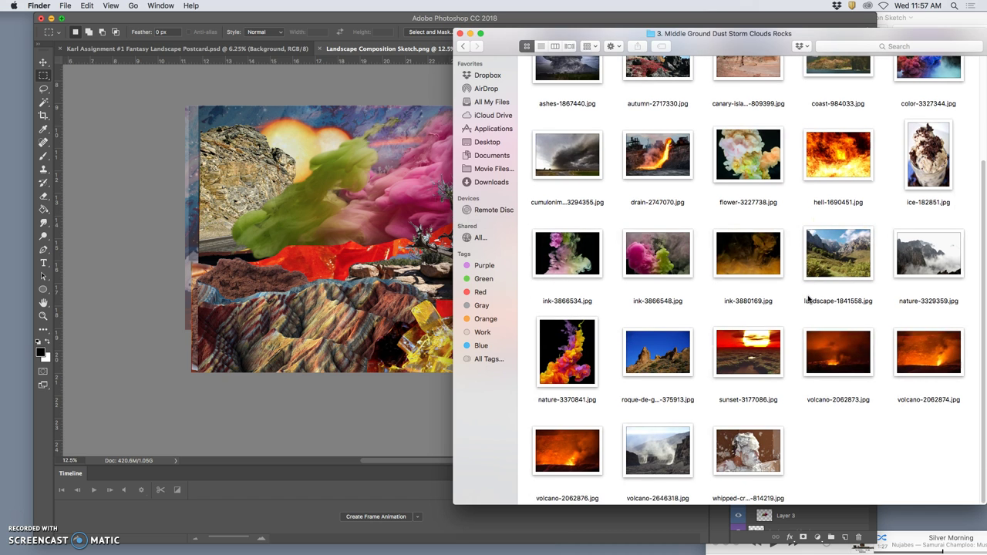
- Place volcano-2062873.jpg in the composition, scaled to about 130% and aligned with the collage's right edge
left_click_drag(855, 349, 358, 279)
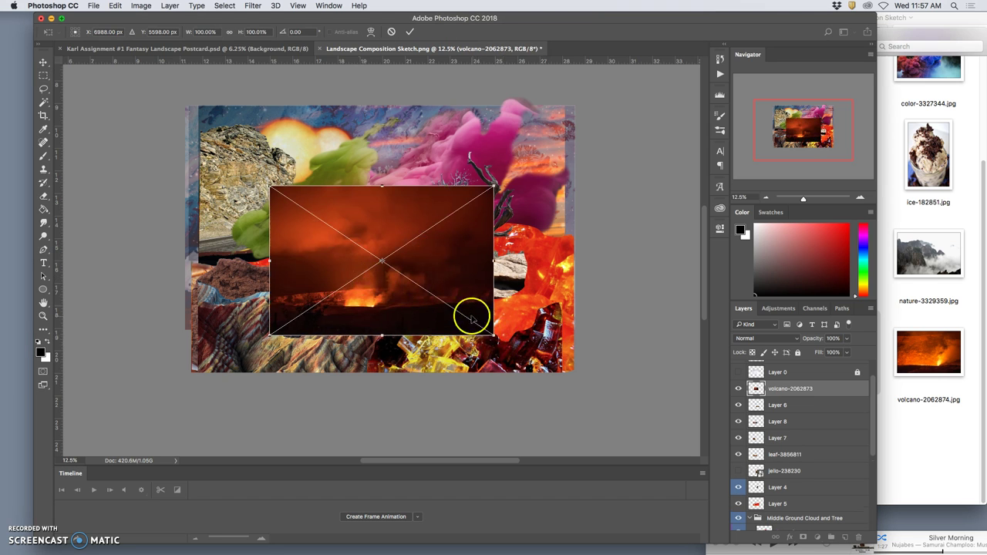
mouse_move(517, 346)
left_mouse_down()
mouse_move(588, 364)
mouse_move(530, 335)
left_mouse_up()
left_click_drag(500, 324, 545, 311)
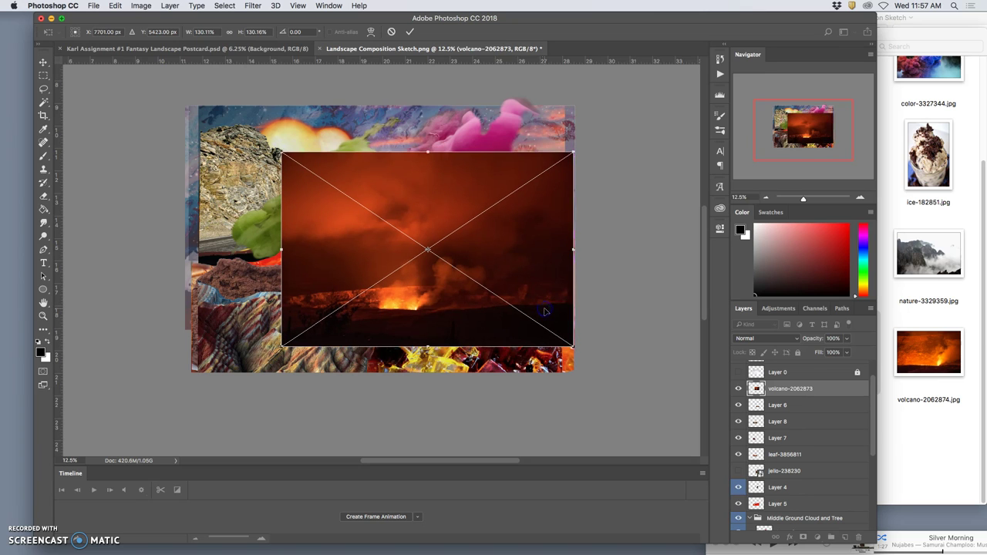
key("Return")
key("m")
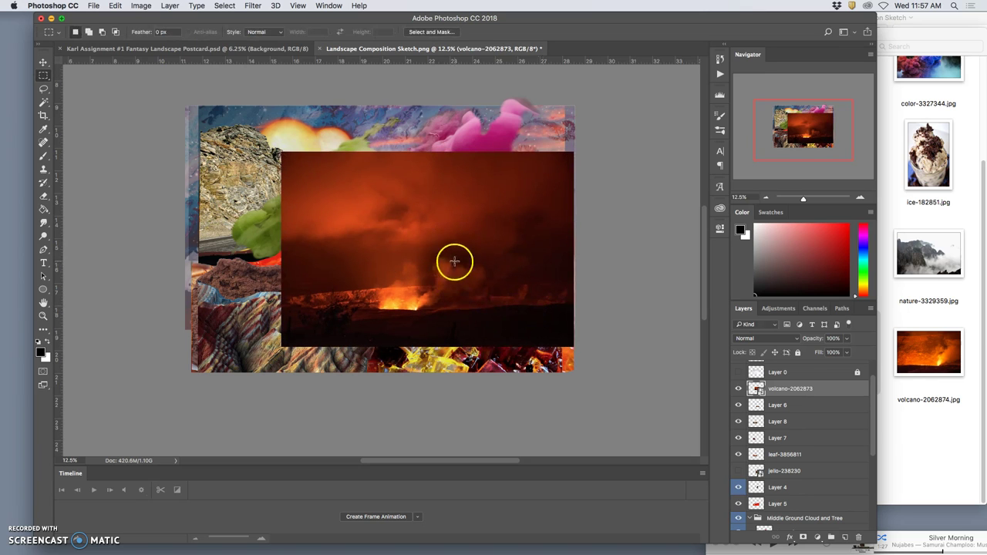
left_click(933, 410)
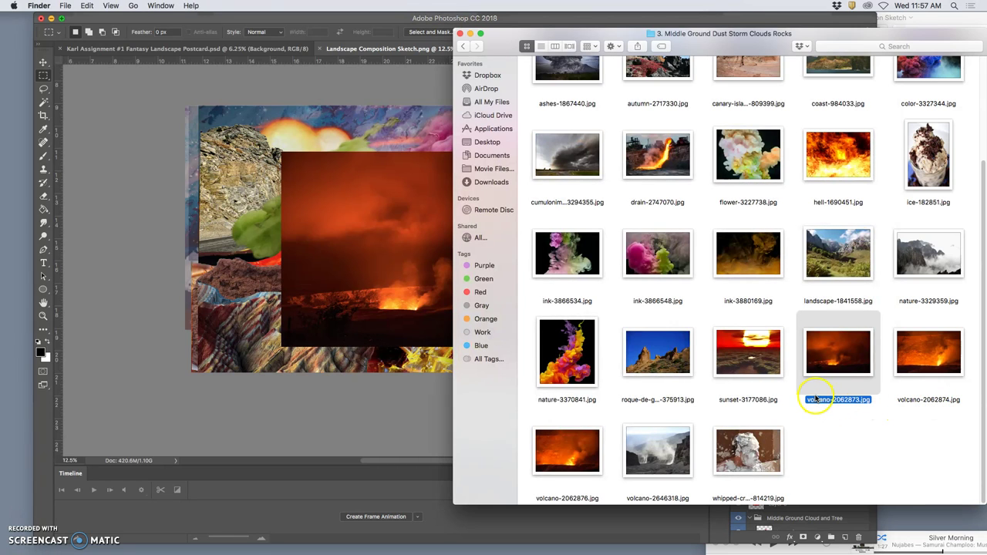
left_click_drag(578, 452, 343, 317)
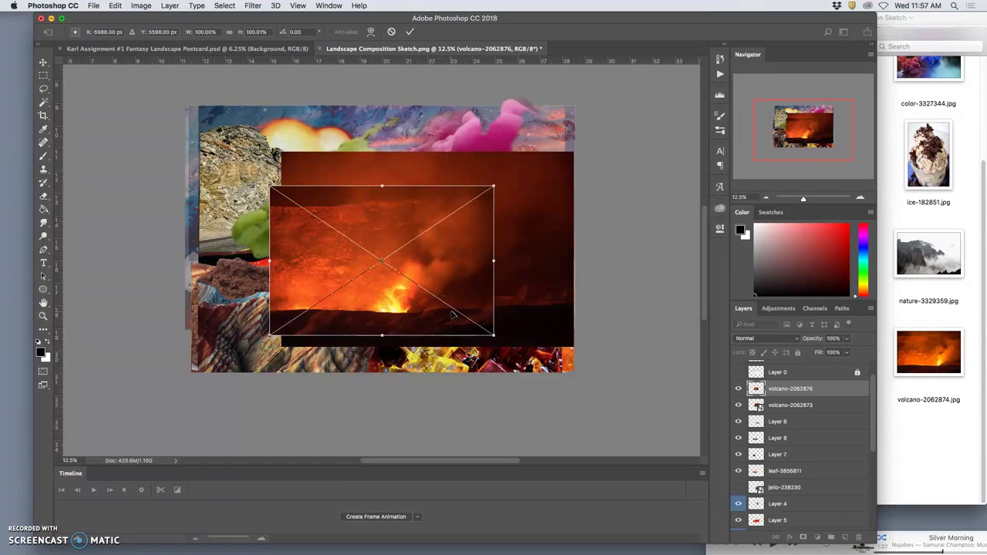
key("Escape")
- Place volcano-2062876.jpg from Finder over the collage's left side, scaled to about 128% and extending past the left edge
left_click_drag(899, 359, 914, 406)
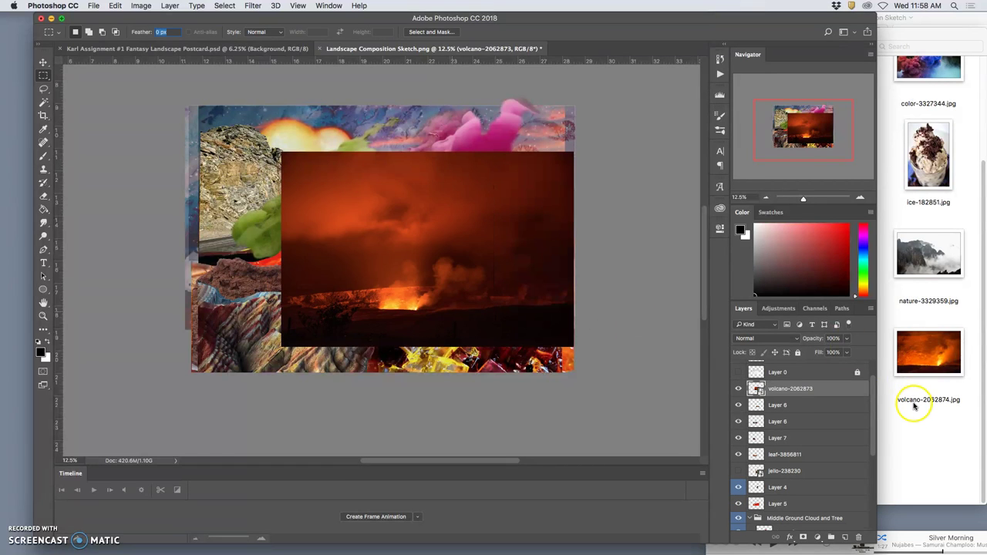
left_click(914, 406)
left_click(585, 456)
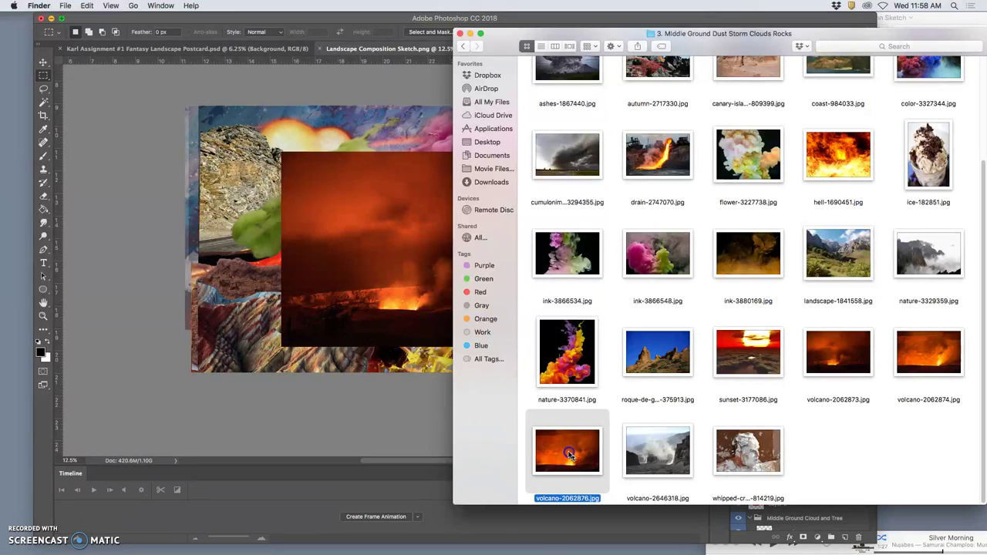
left_click_drag(569, 455, 274, 288)
left_click_drag(341, 268, 199, 276)
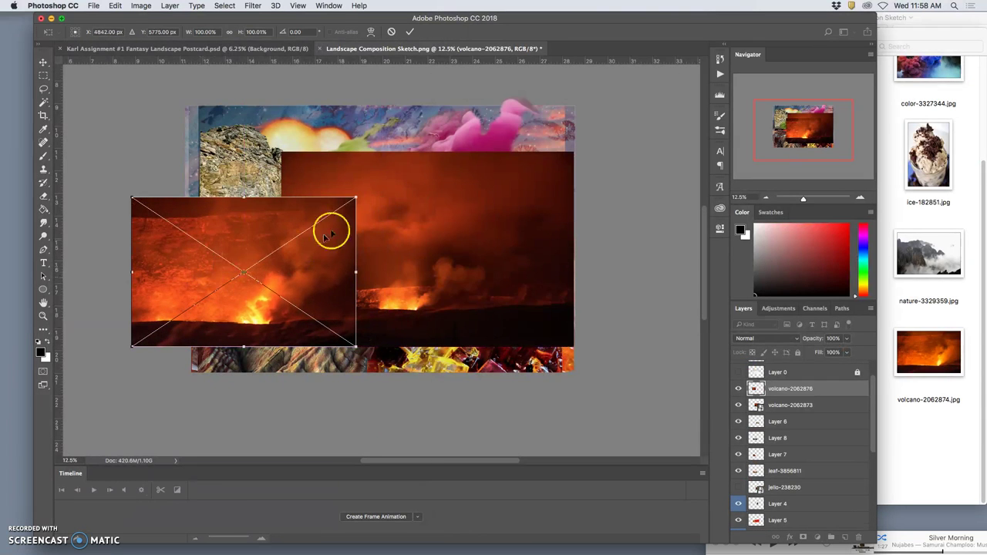
left_click_drag(356, 197, 426, 163)
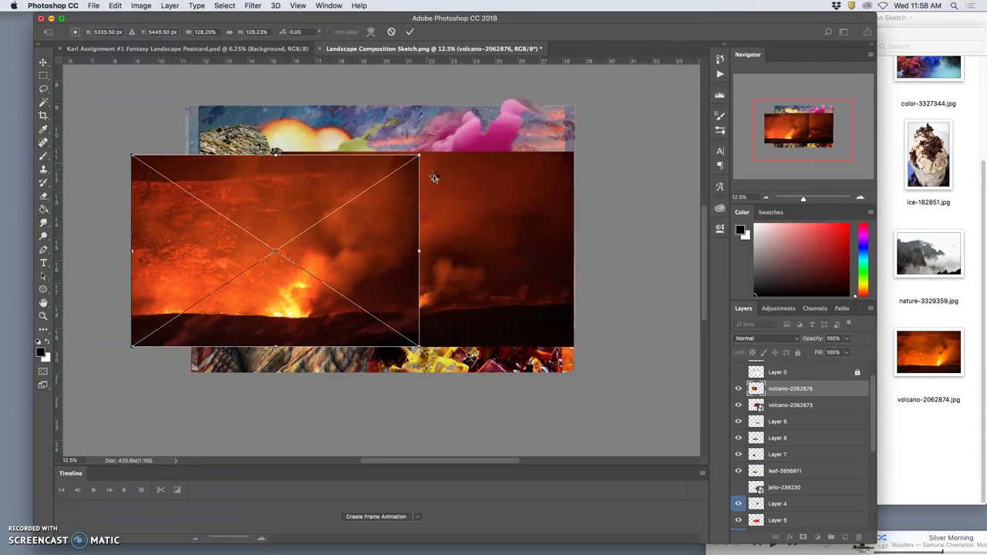
key("Return")
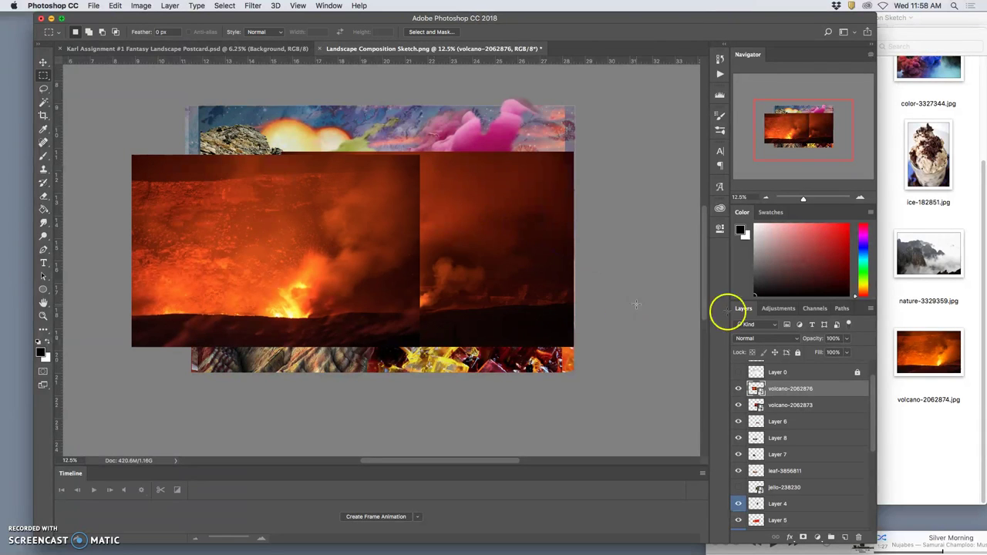
- Place volcano-2062874.jpg from Finder over the middle of the other two volcano images, scaled to about 126%
left_click(921, 330)
left_click_drag(934, 355, 424, 303)
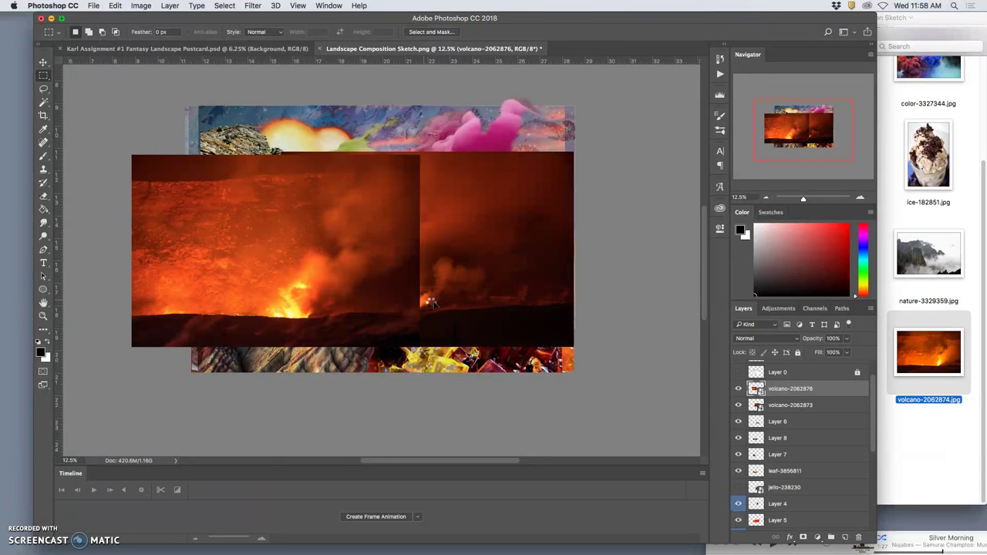
left_click_drag(429, 302, 433, 299)
left_click_drag(493, 186, 531, 181)
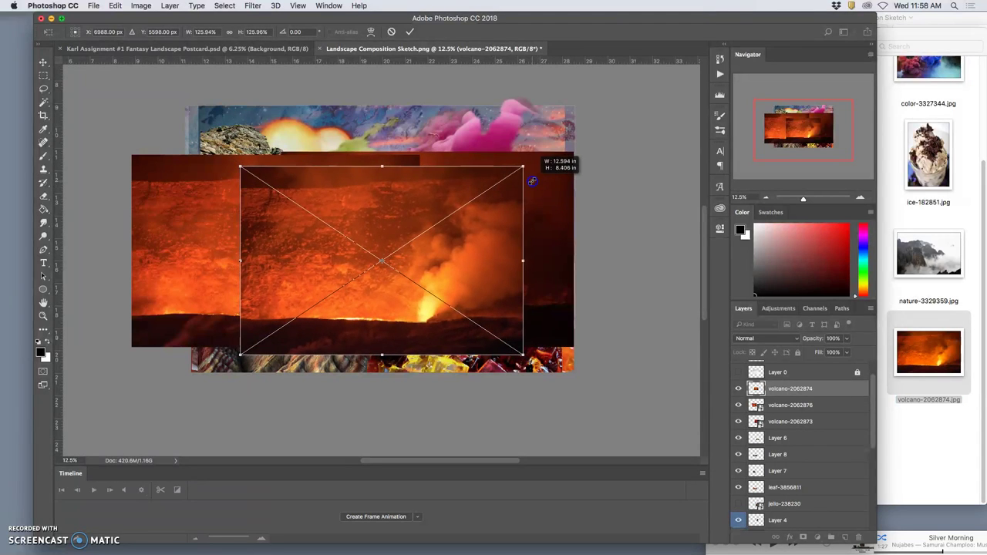
left_click_drag(495, 215, 507, 204)
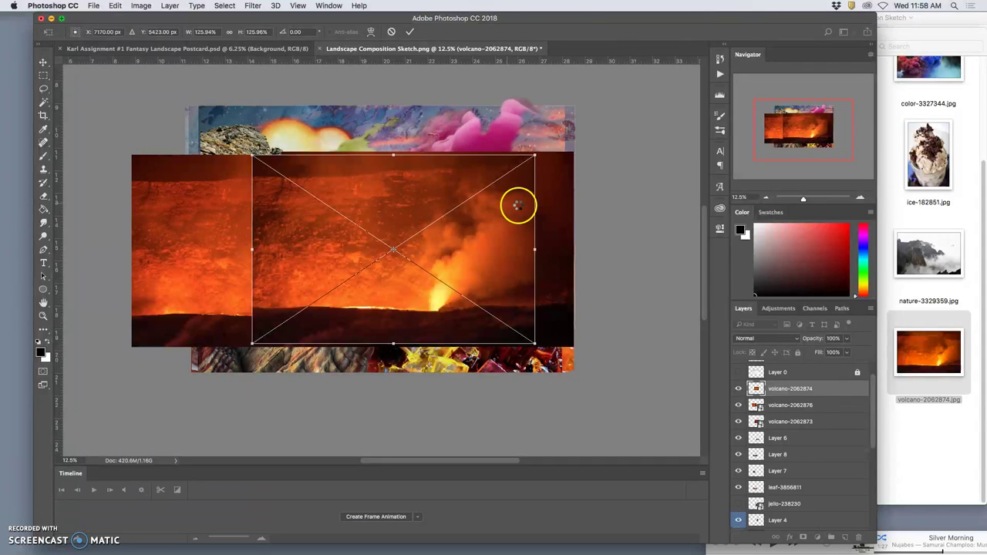
key("Return")
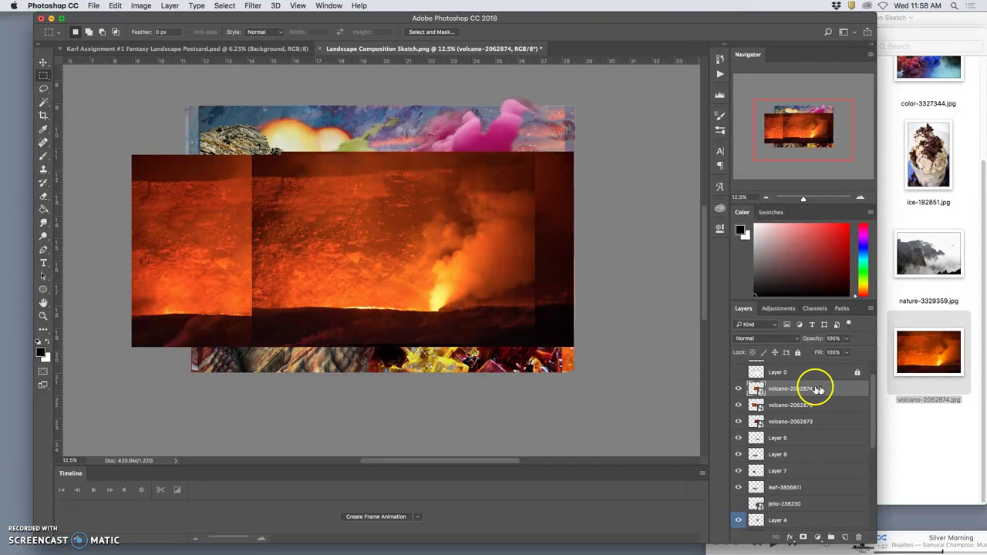
- Rasterize the layers volcano-2062874, volcano-2062876 and volcano-2062873
right_click(817, 390)
left_click(841, 282)
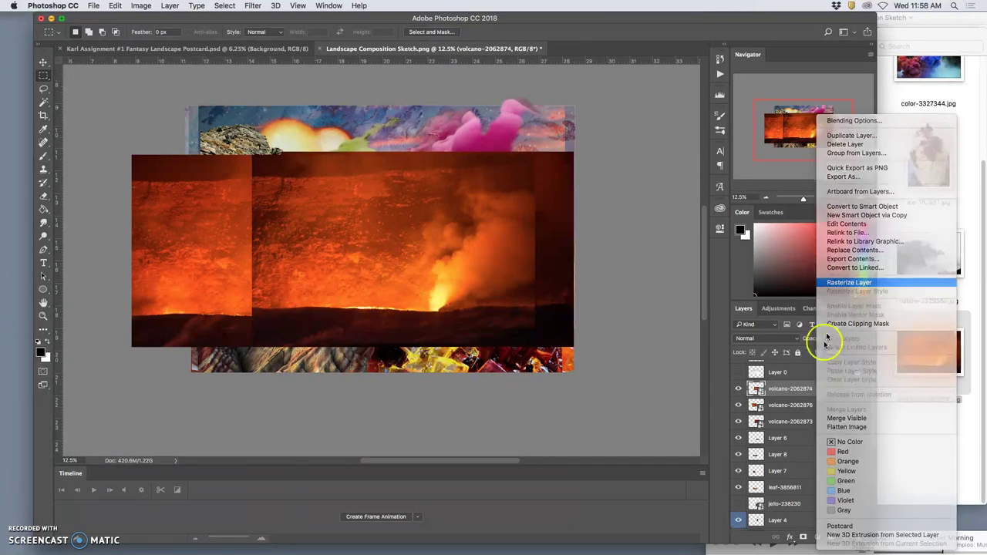
right_click(811, 402)
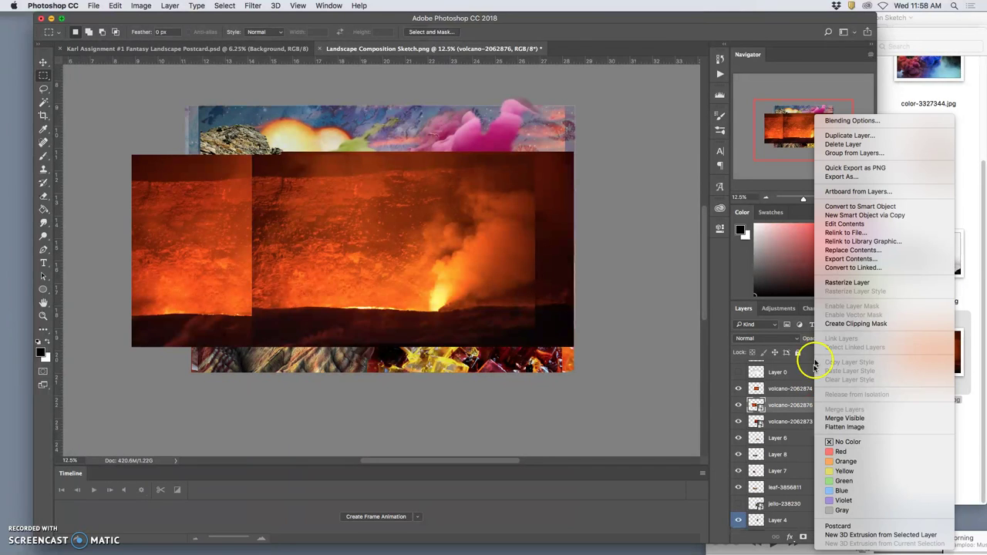
left_click(837, 282)
right_click(824, 423)
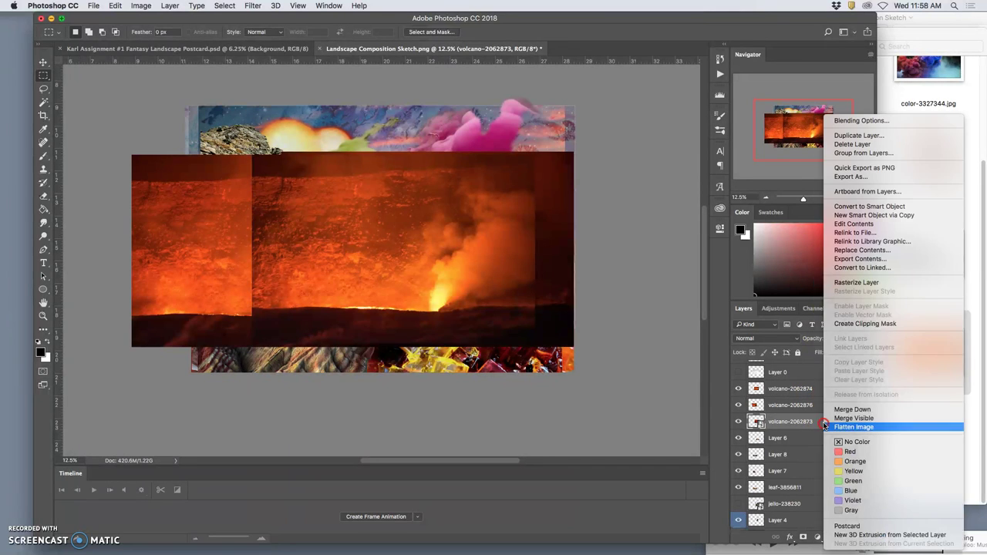
left_click(836, 282)
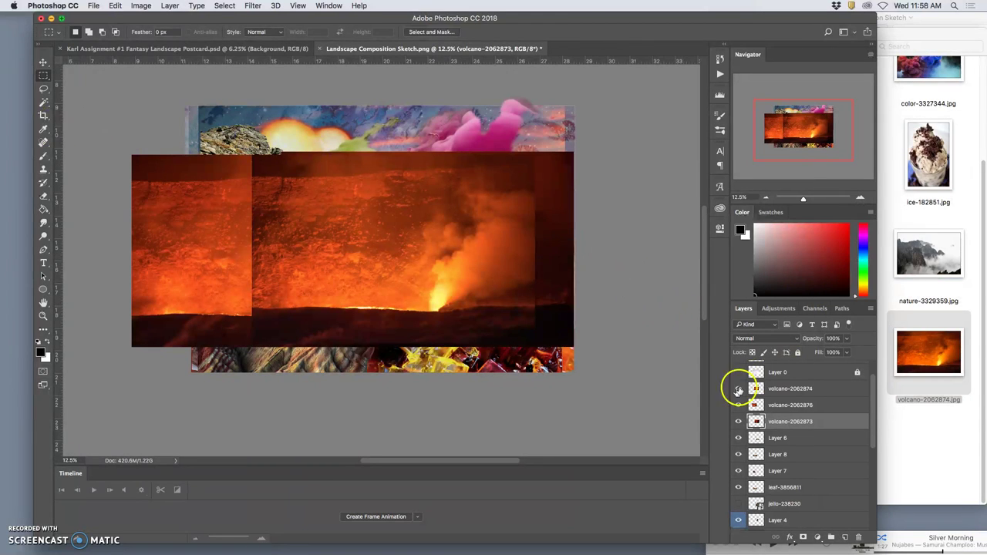
- Erase the left edge of volcano-2062874 with a soft 508 px Eraser to blend it into the neighbouring volcano image
left_click(781, 388)
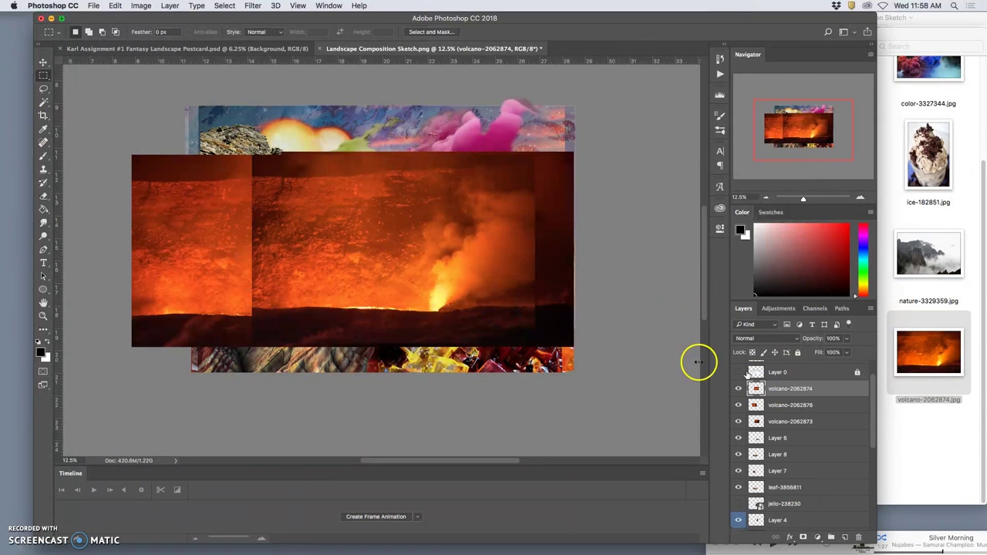
left_click(43, 196)
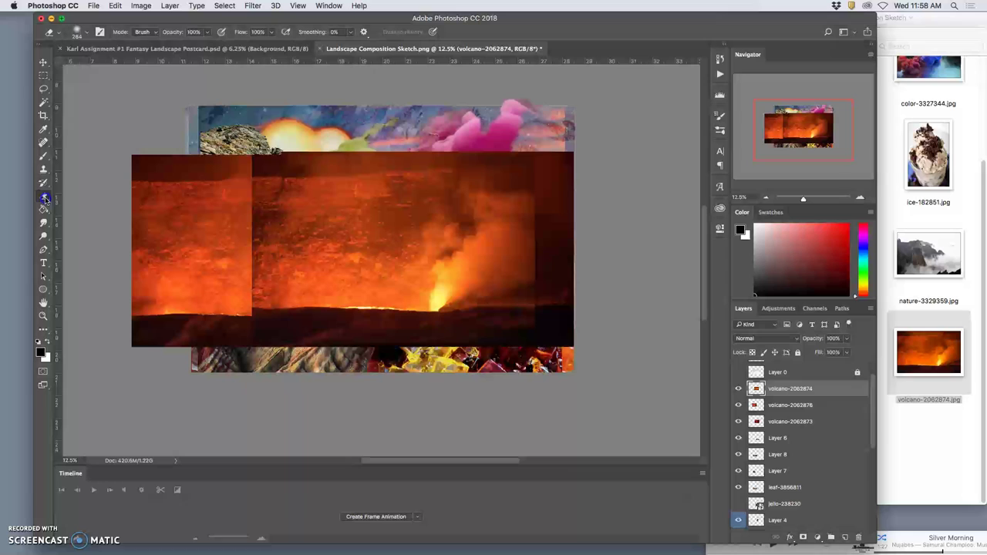
left_click(87, 32)
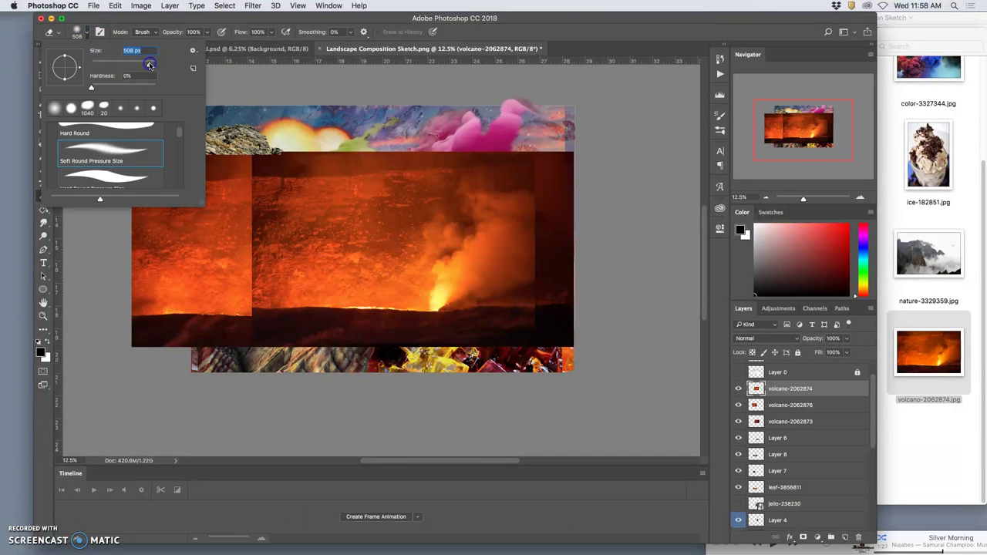
left_click(242, 210)
mouse_move(253, 186)
left_mouse_down()
mouse_move(280, 161)
mouse_move(232, 277)
mouse_move(271, 211)
mouse_move(249, 271)
left_mouse_up()
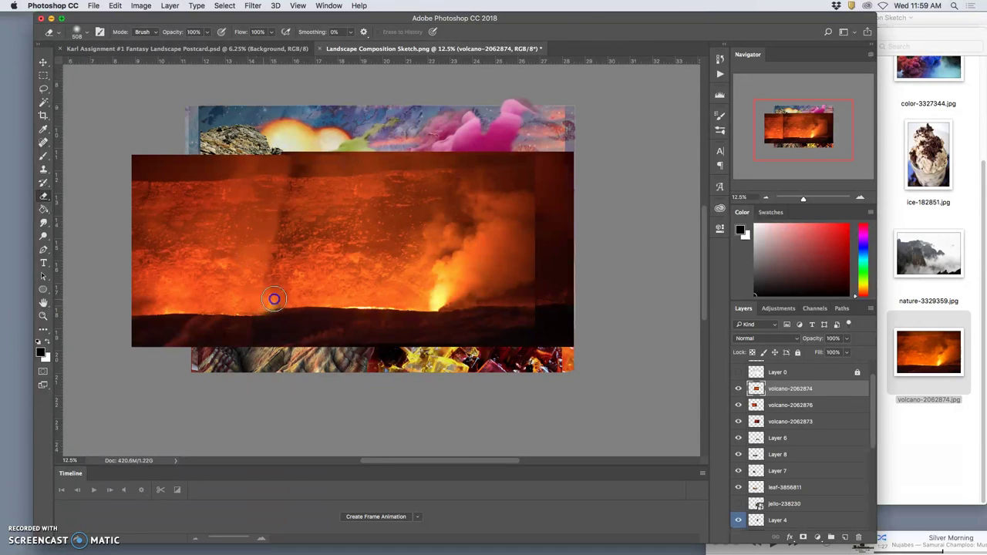
mouse_move(270, 302)
left_mouse_down()
mouse_move(304, 298)
mouse_move(277, 297)
mouse_move(307, 286)
mouse_move(265, 268)
mouse_move(279, 238)
mouse_move(274, 214)
left_mouse_up()
left_click_drag(291, 174, 285, 216)
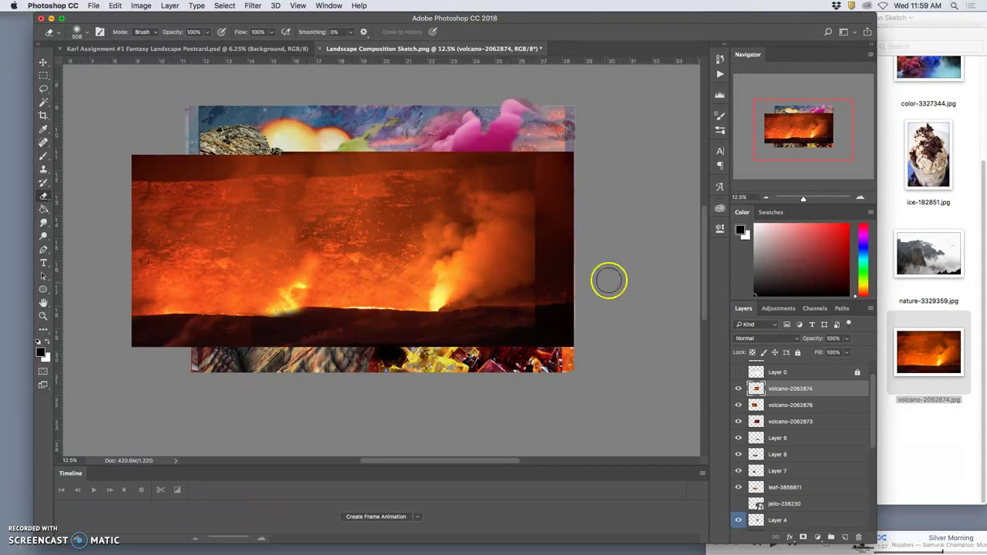
- Erase the right edge of volcano-2062874 with the same soft Eraser to blend it into volcano-2062873
left_click(545, 296)
mouse_move(537, 296)
left_mouse_down()
mouse_move(516, 280)
mouse_move(539, 211)
mouse_move(507, 254)
mouse_move(516, 275)
mouse_move(533, 278)
mouse_move(531, 294)
left_mouse_up()
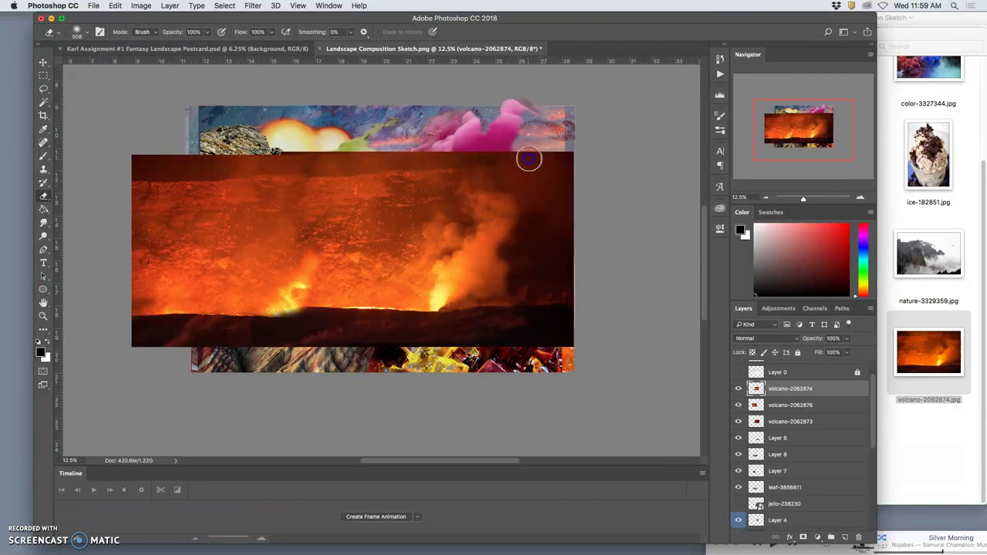
left_click_drag(357, 299, 366, 302)
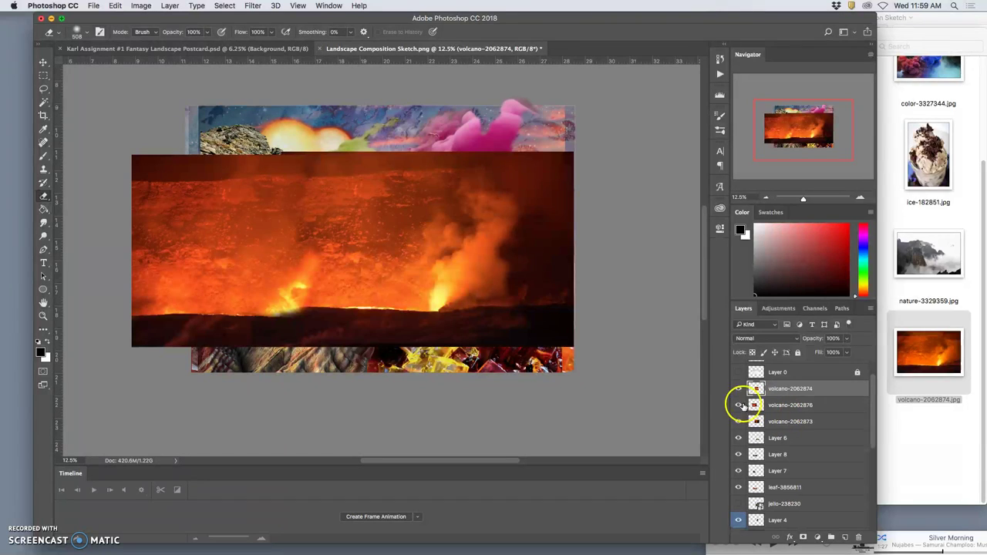
- Compare the three volcano layers by toggling their visibility, and move volcano-2062873 above the other two
left_click(740, 389)
left_click(739, 389)
left_click(738, 405)
left_click(739, 406)
left_click(739, 422)
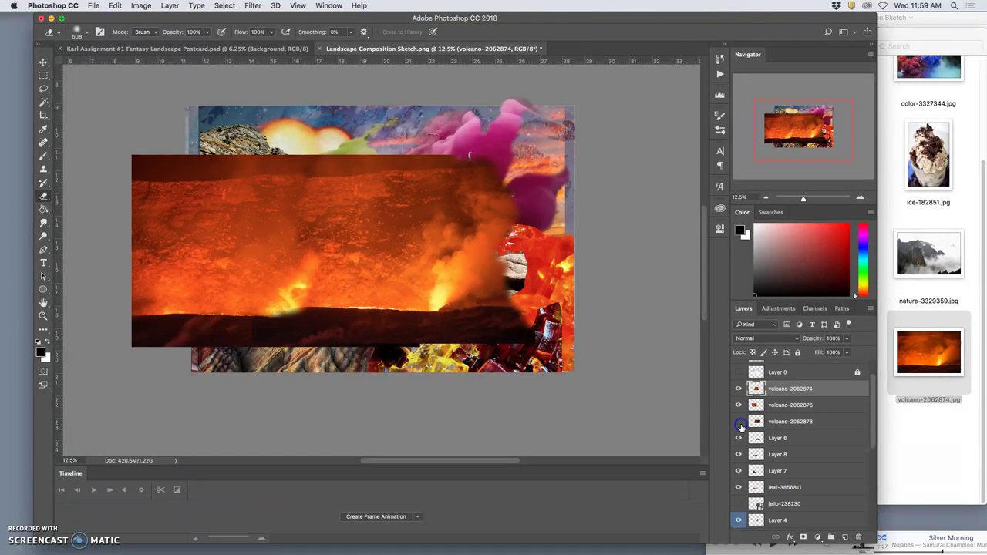
left_click(738, 422)
left_click_drag(773, 427, 774, 382)
- Erase the left part of volcano-2062873 and the area around its smoke with the soft 508 px Eraser to blend it into volcano-2062874
left_click_drag(626, 363, 264, 227)
left_click(44, 86)
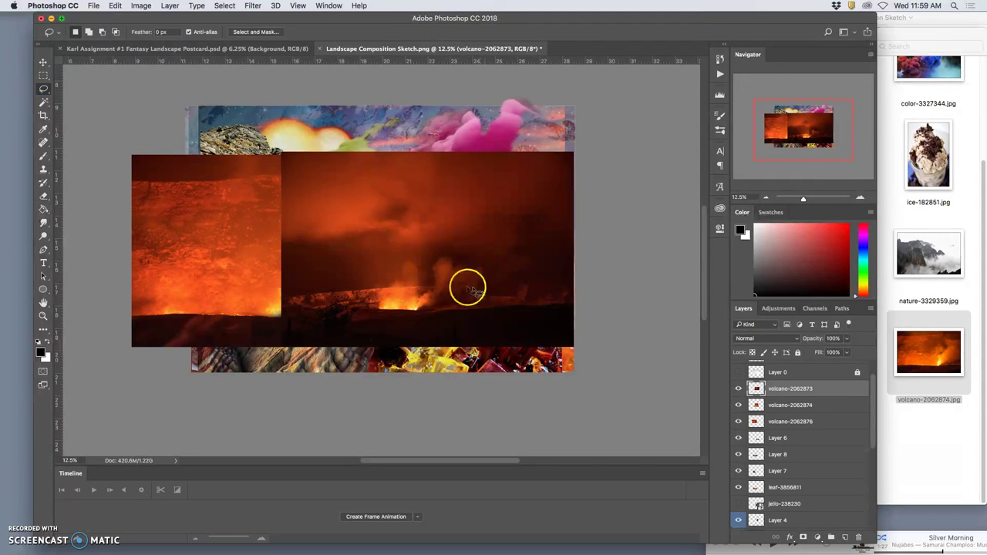
left_click(43, 195)
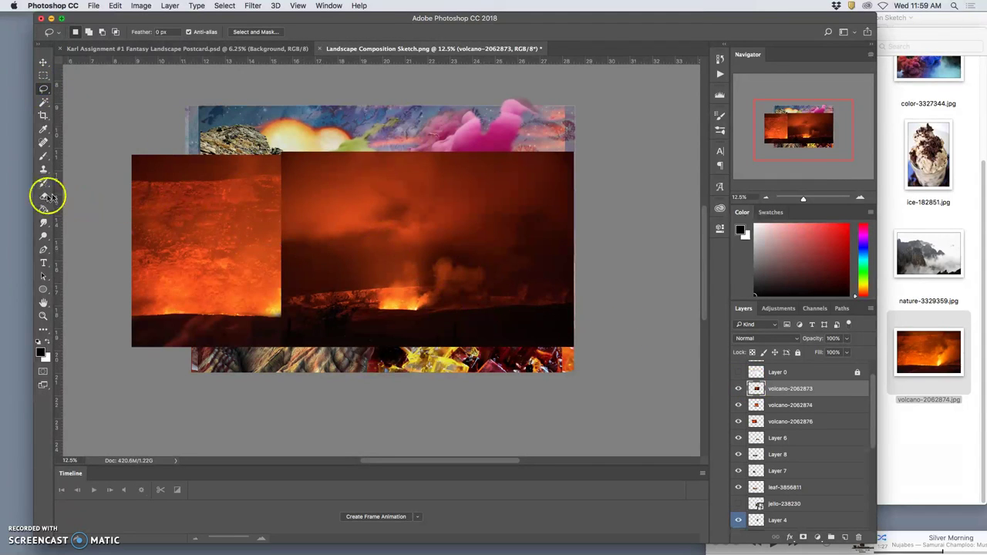
mouse_move(291, 219)
left_mouse_down()
mouse_move(291, 243)
mouse_move(268, 276)
mouse_move(277, 284)
mouse_move(329, 262)
mouse_move(288, 300)
mouse_move(356, 285)
mouse_move(332, 239)
left_mouse_up()
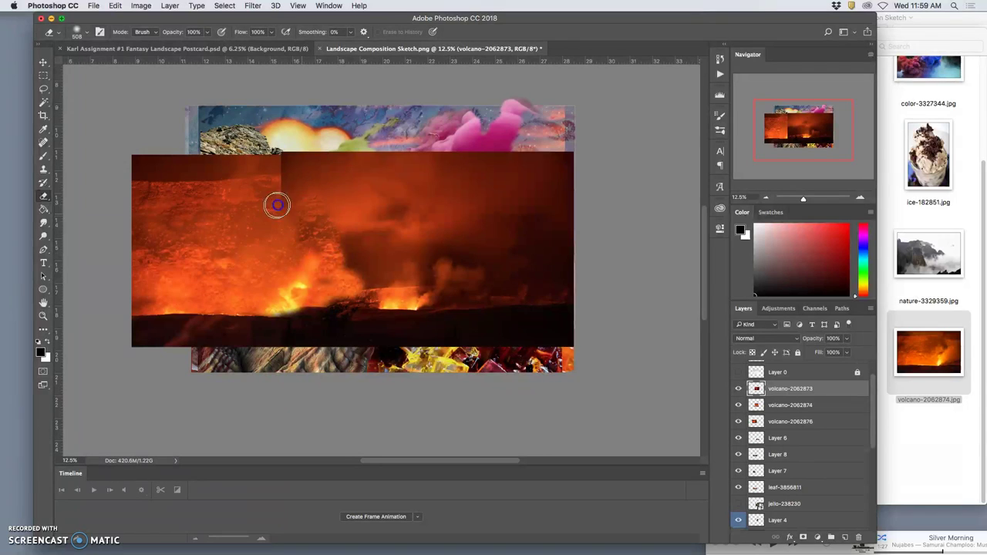
mouse_move(373, 211)
left_mouse_down()
mouse_move(345, 269)
mouse_move(374, 233)
mouse_move(388, 242)
mouse_move(392, 233)
mouse_move(400, 256)
mouse_move(458, 209)
mouse_move(486, 239)
mouse_move(508, 218)
mouse_move(498, 195)
mouse_move(473, 188)
mouse_move(287, 187)
mouse_move(287, 160)
left_mouse_up()
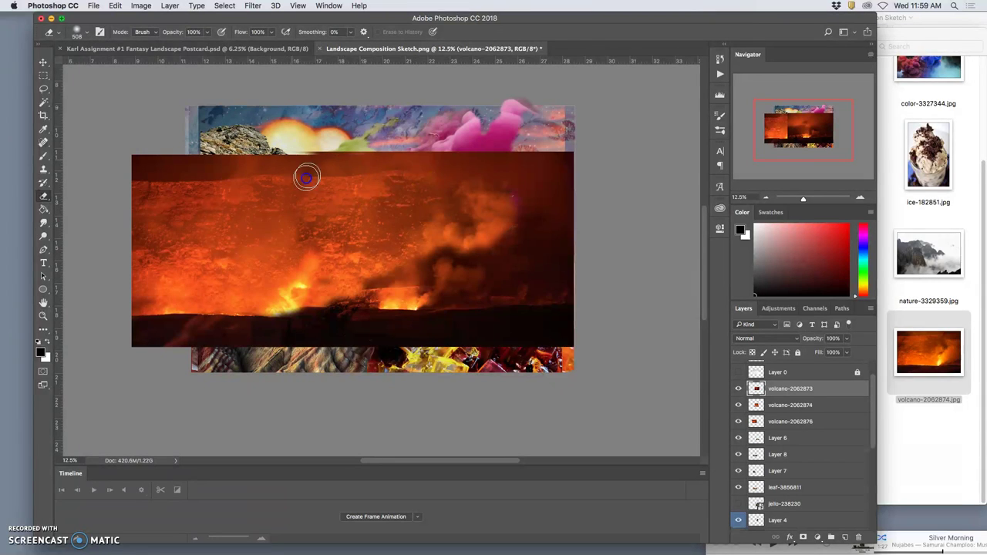
mouse_move(353, 210)
left_mouse_down()
mouse_move(425, 250)
mouse_move(412, 258)
mouse_move(419, 263)
left_mouse_up()
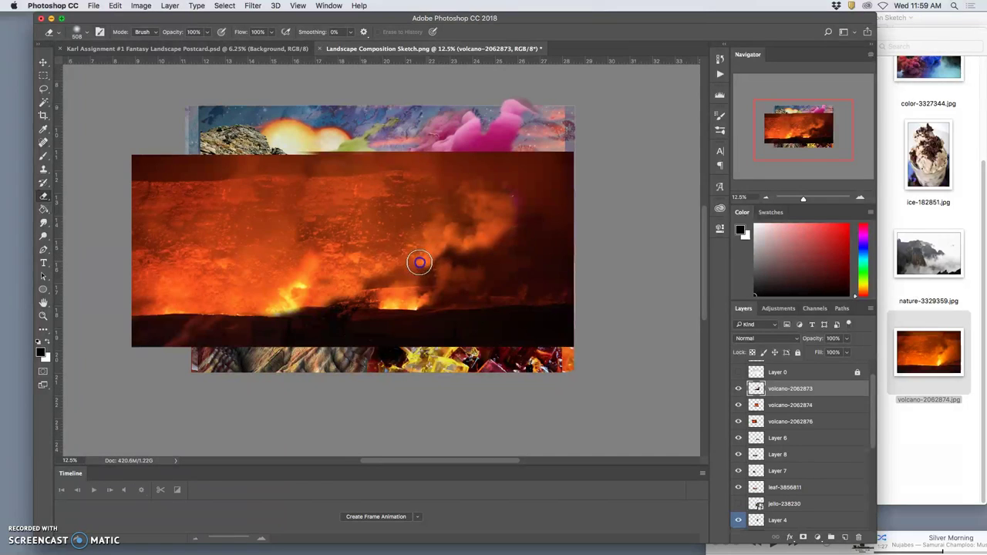
mouse_move(362, 282)
left_mouse_down()
mouse_move(422, 271)
mouse_move(443, 252)
mouse_move(446, 280)
mouse_move(456, 259)
mouse_move(457, 280)
mouse_move(431, 301)
left_mouse_up()
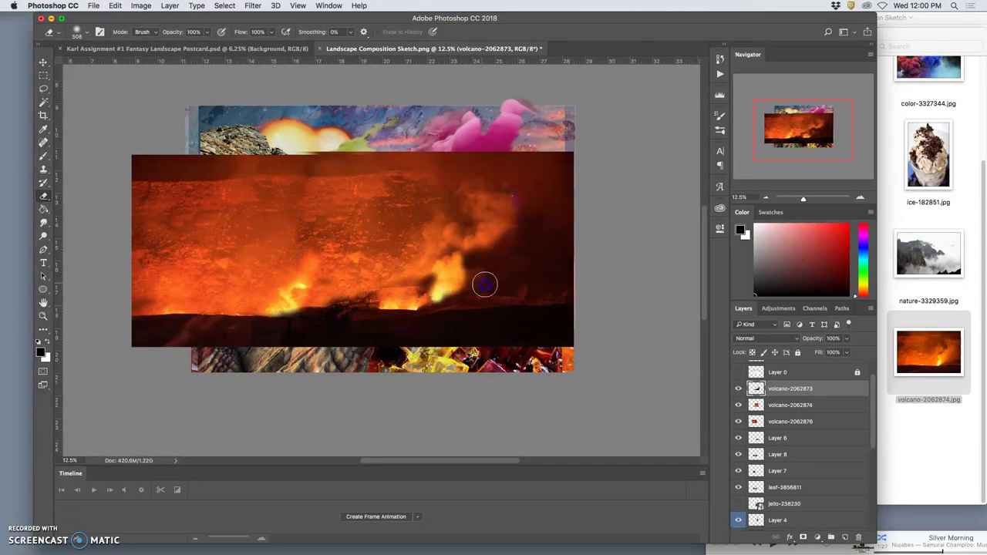
- Try erasing farther right around the flames on volcano-2062873, and step back through the history to before those Eraser strokes
left_click_drag(451, 296, 487, 281)
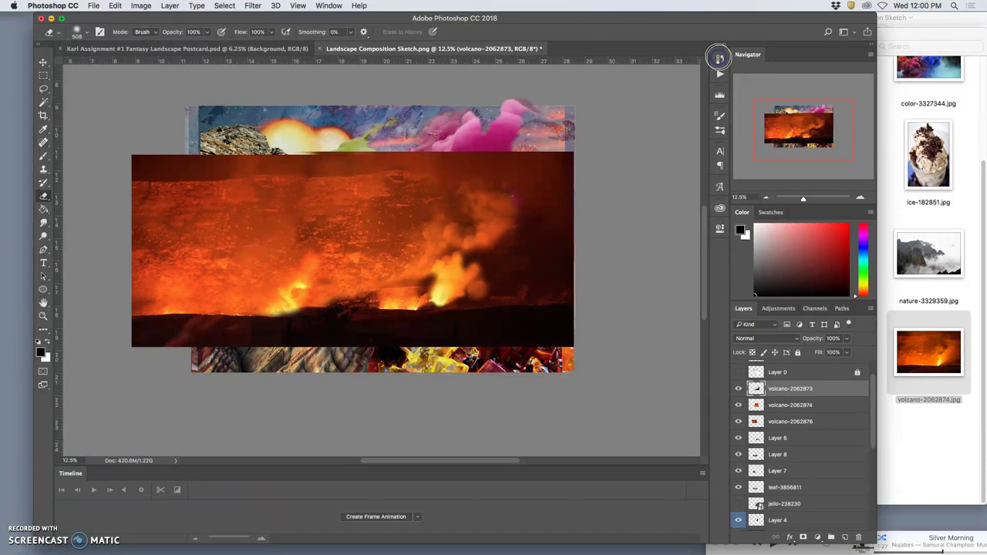
key("super+z")
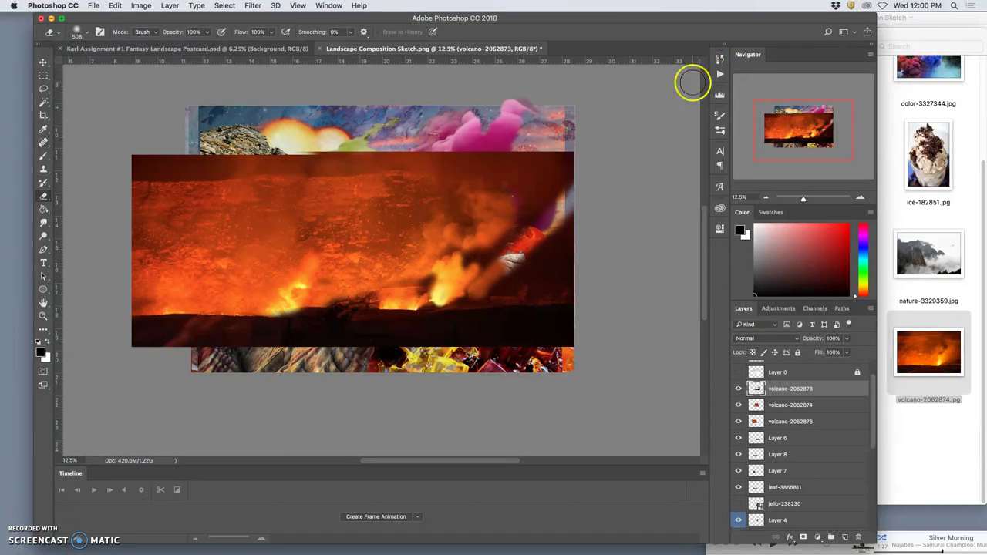
left_click(720, 59)
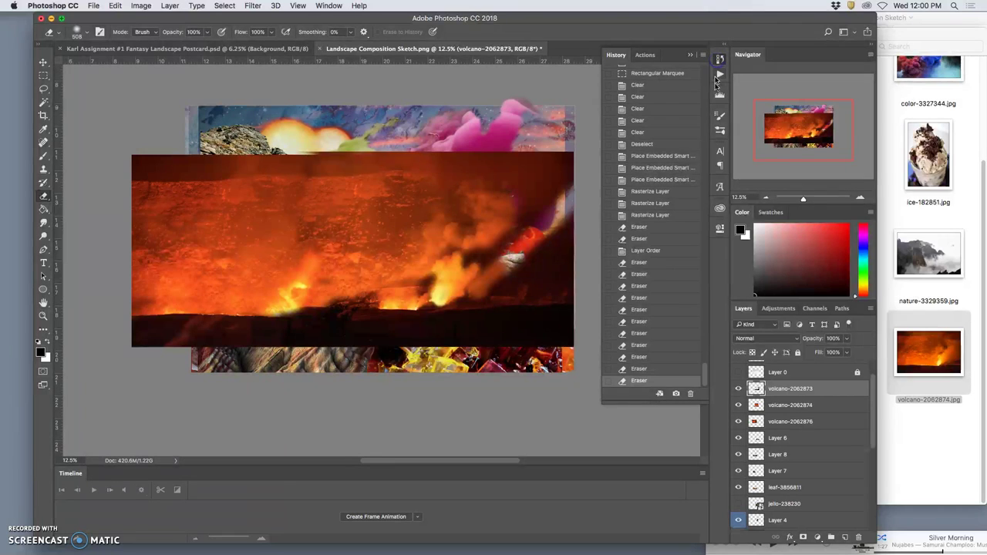
left_click(643, 357)
left_click(640, 345)
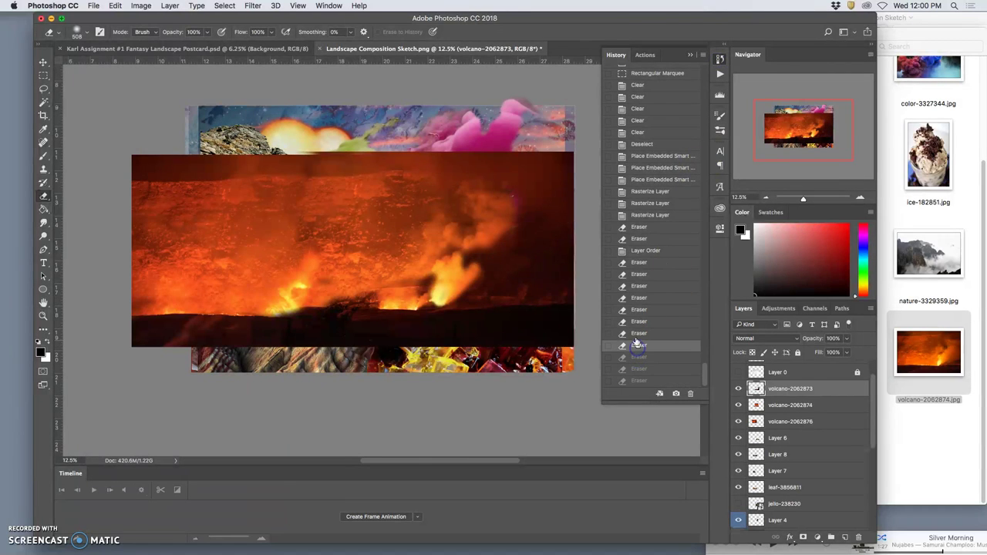
left_click(634, 334)
left_click(634, 321)
left_click(635, 309)
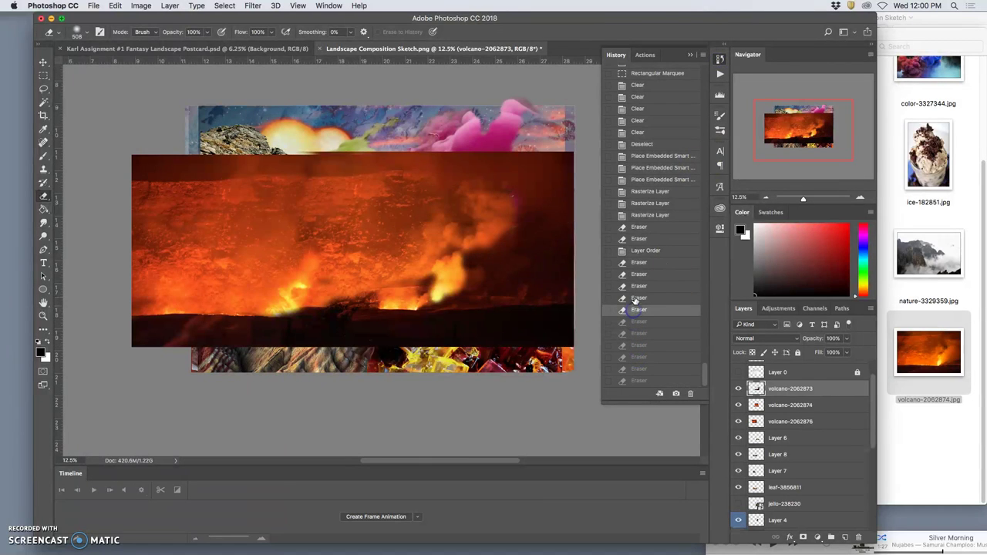
left_click(635, 298)
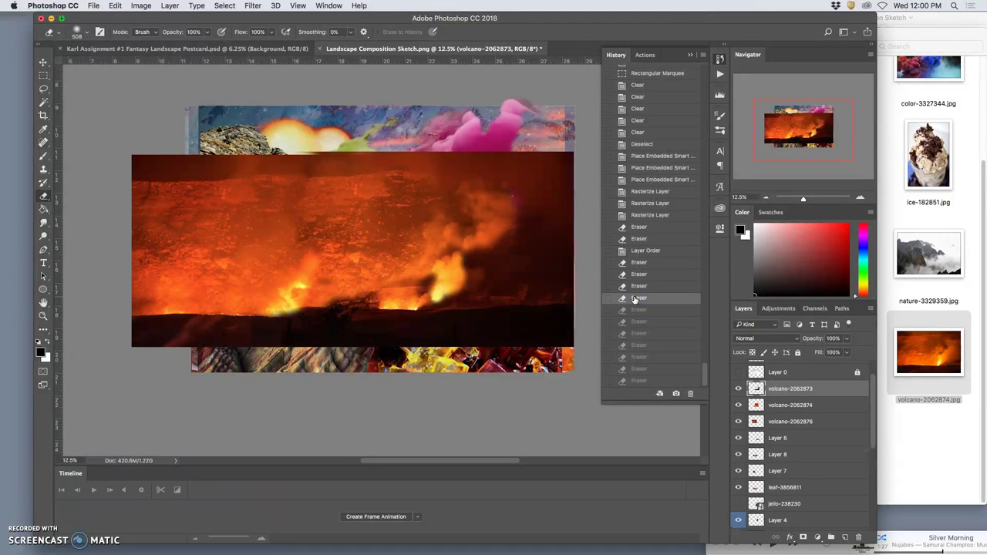
- Delete the hidden jello-238230 layer
left_click(96, 6)
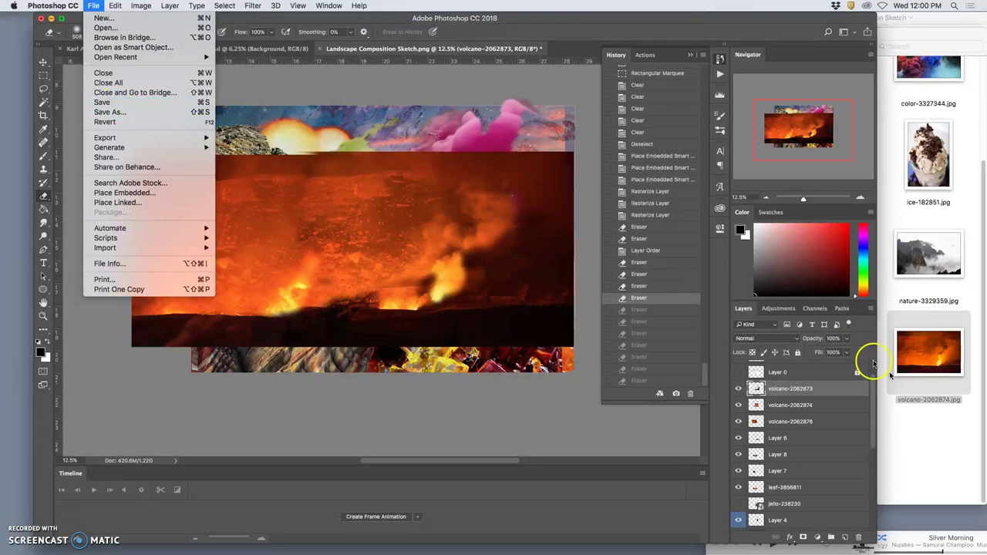
left_click(782, 500)
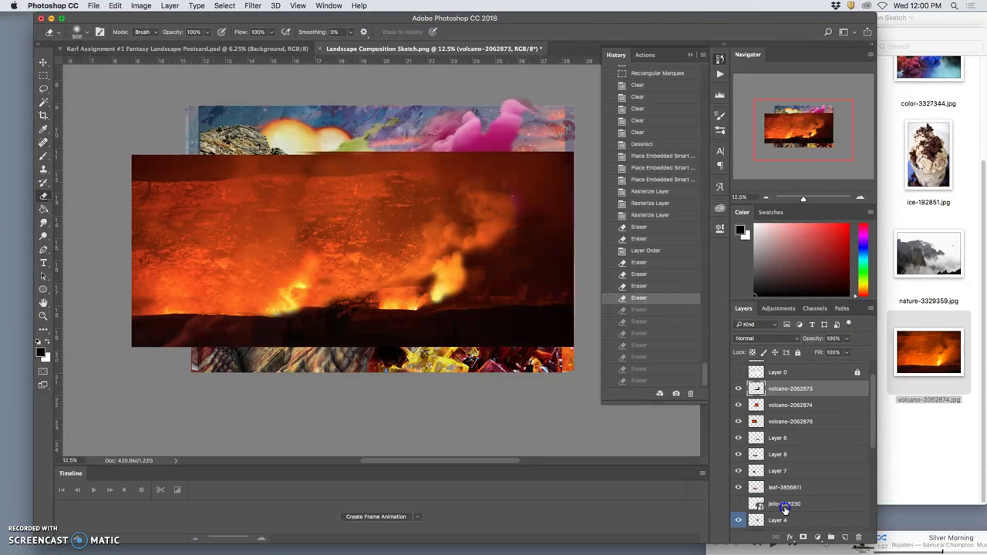
left_click(782, 506)
key("Delete")
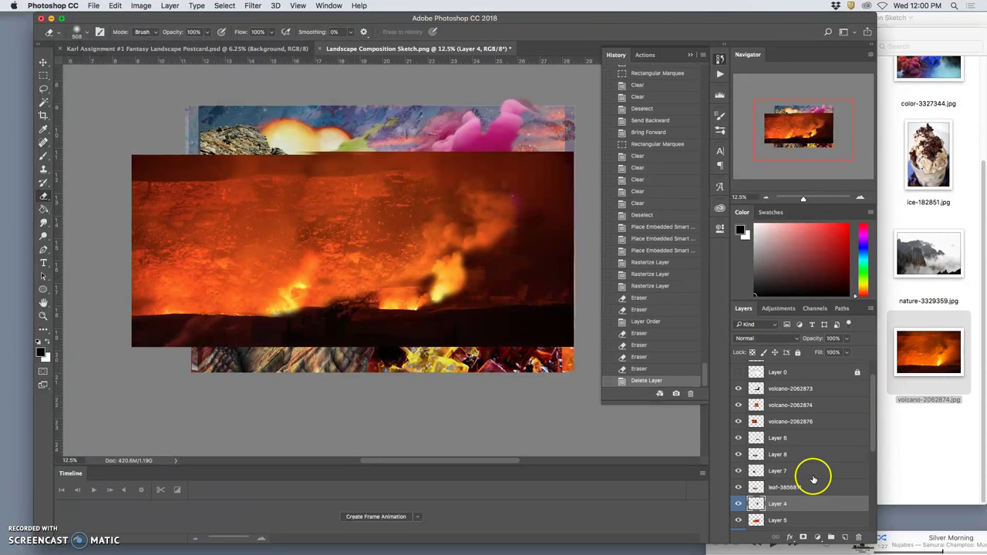
- Delete the two hidden smart object layers between the Far Background group and Layer 1
scroll(814, 478, "down", 5)
left_click(793, 508)
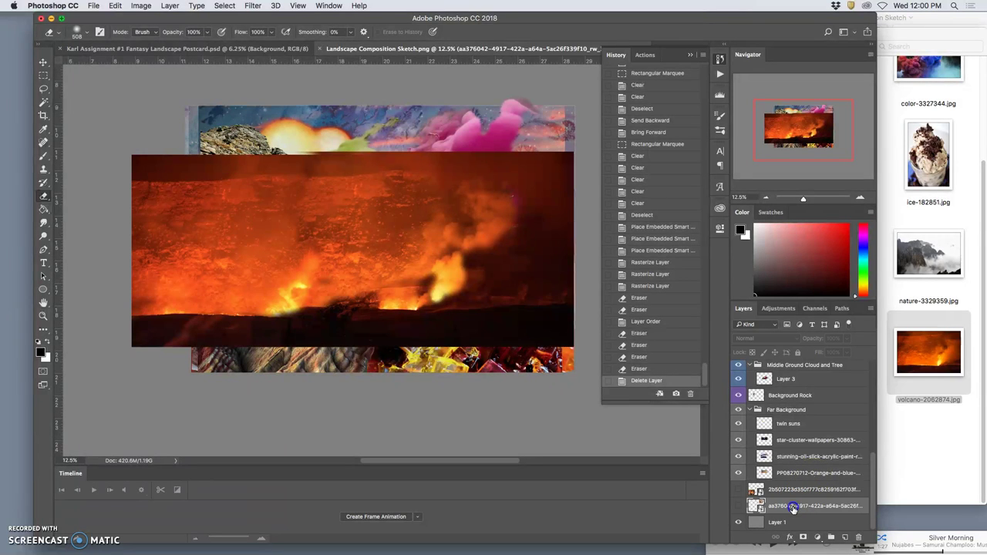
key("Delete")
left_click(790, 503)
key("Delete")
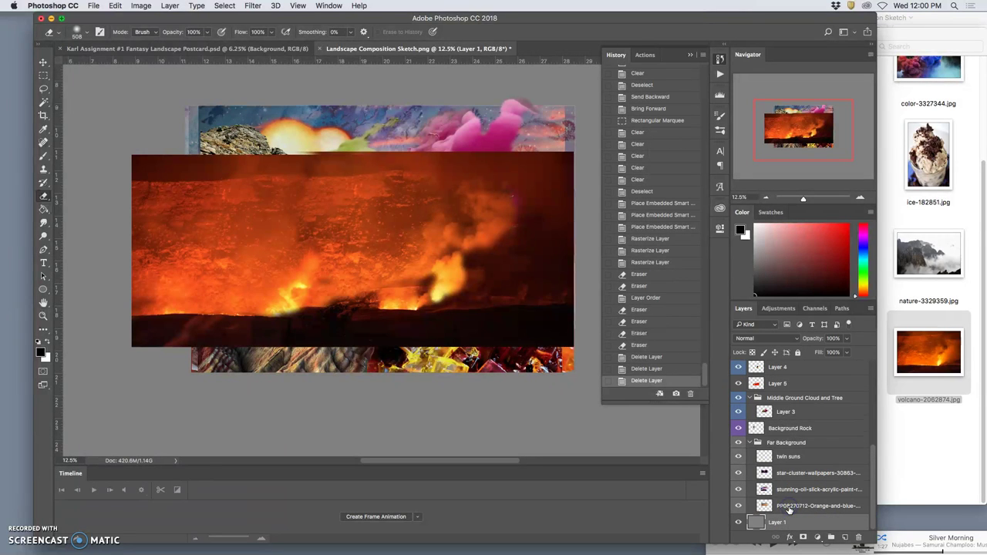
- Delete the hidden color-3327344 layer at the top of the layer stack
scroll(802, 494, "up", 3)
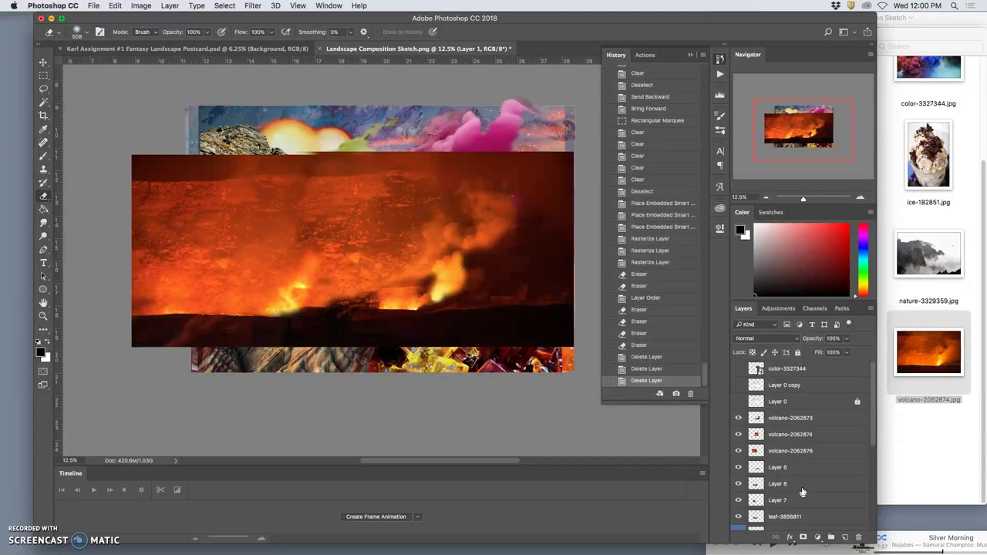
scroll(802, 492, "down", 3)
scroll(795, 432, "up", 3)
left_click_drag(787, 392, 783, 371)
key("Delete")
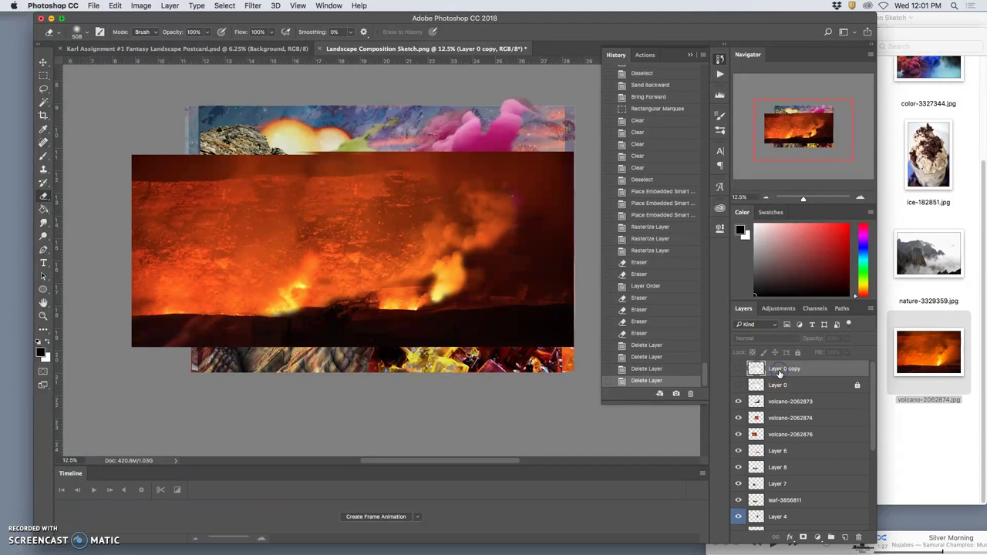
- Save the document in Photoshop format in the Assignment #1 folder, named with the author's first name plus "Assign 1 Landscape Composition"
left_click(94, 6)
left_click(123, 115)
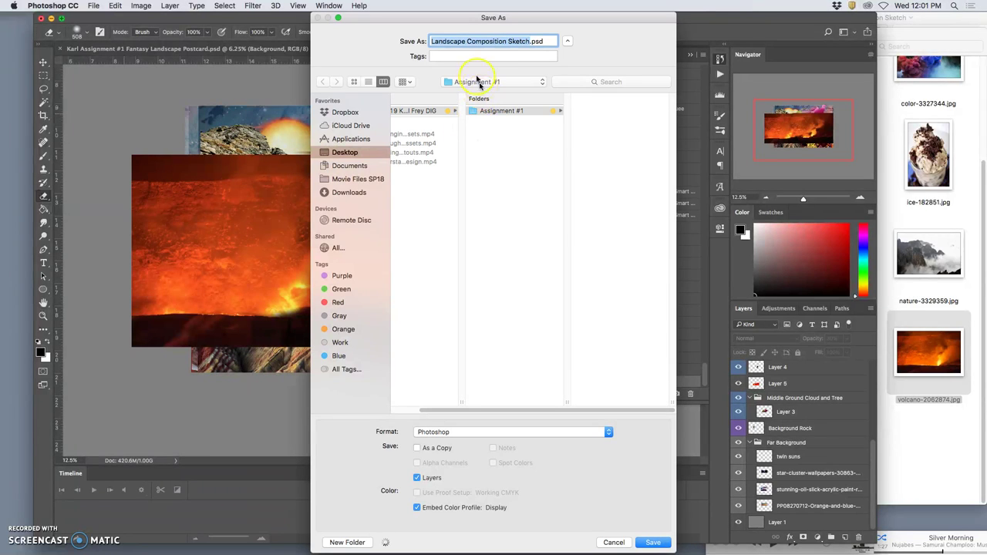
left_click(482, 43)
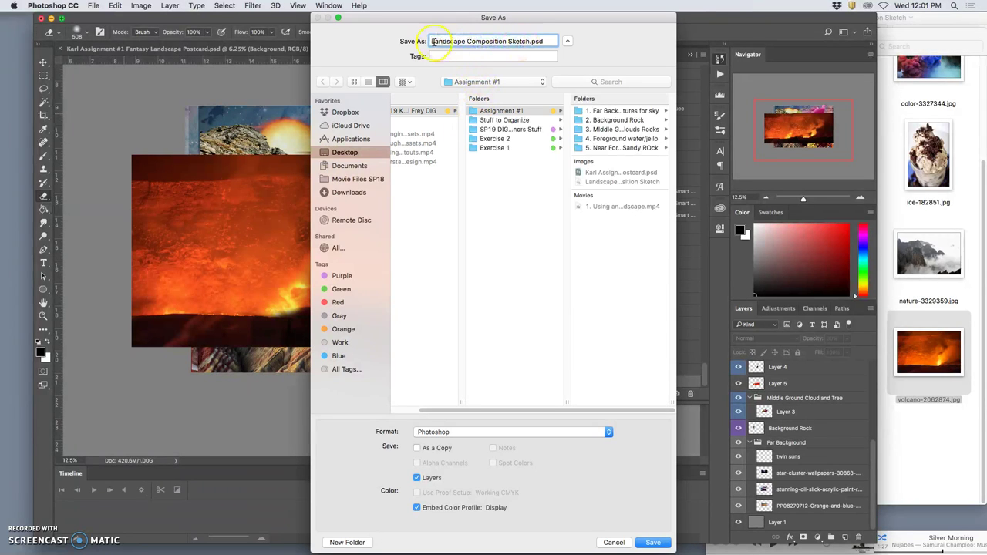
type("Karl ")
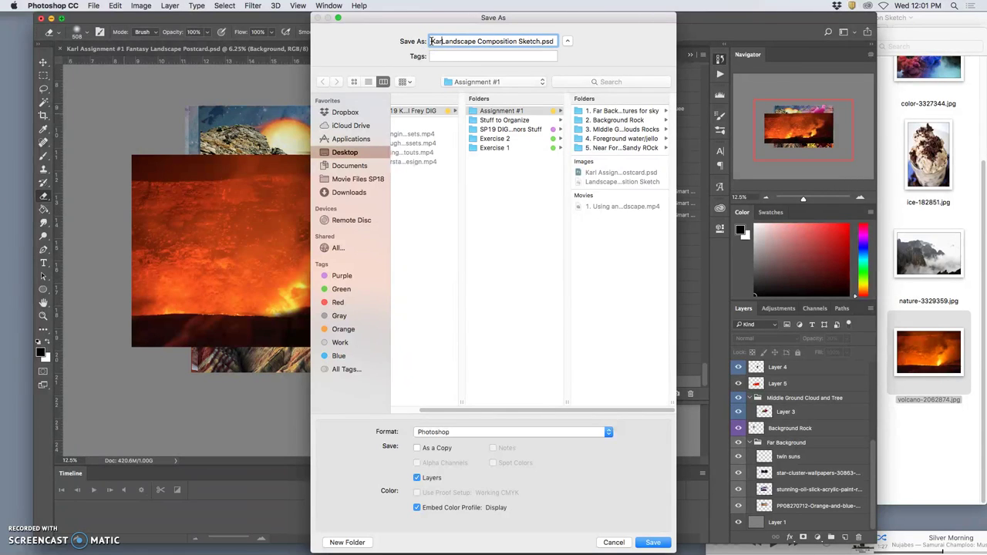
type("Ass")
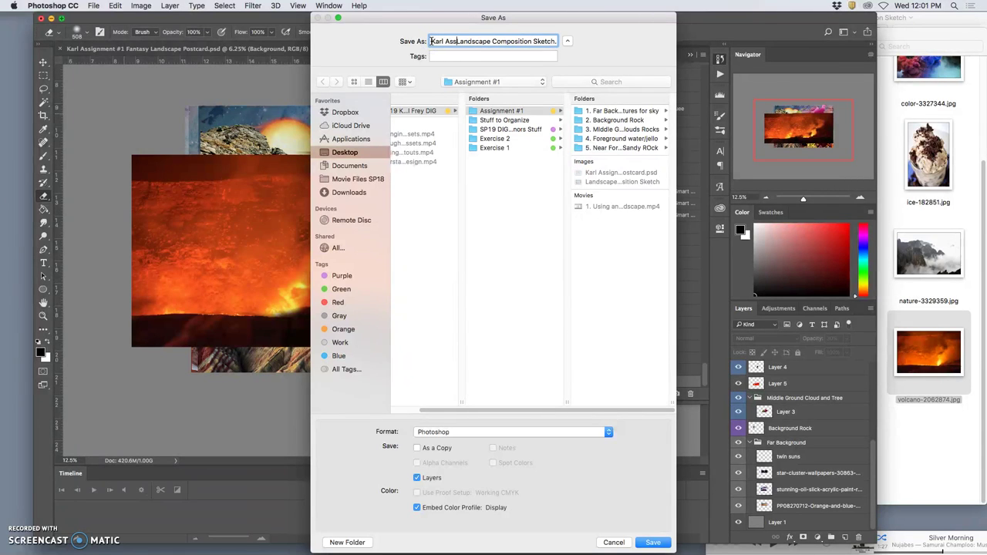
type("ign 1")
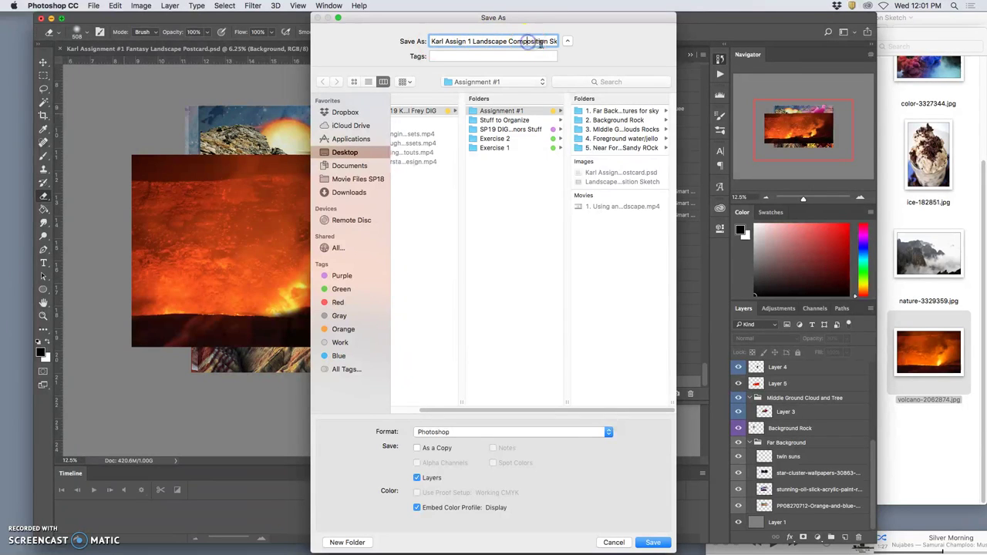
mouse_move(562, 41)
left_mouse_down()
mouse_move(575, 43)
mouse_move(525, 42)
left_mouse_up()
key("BackSpace")
key("Return")
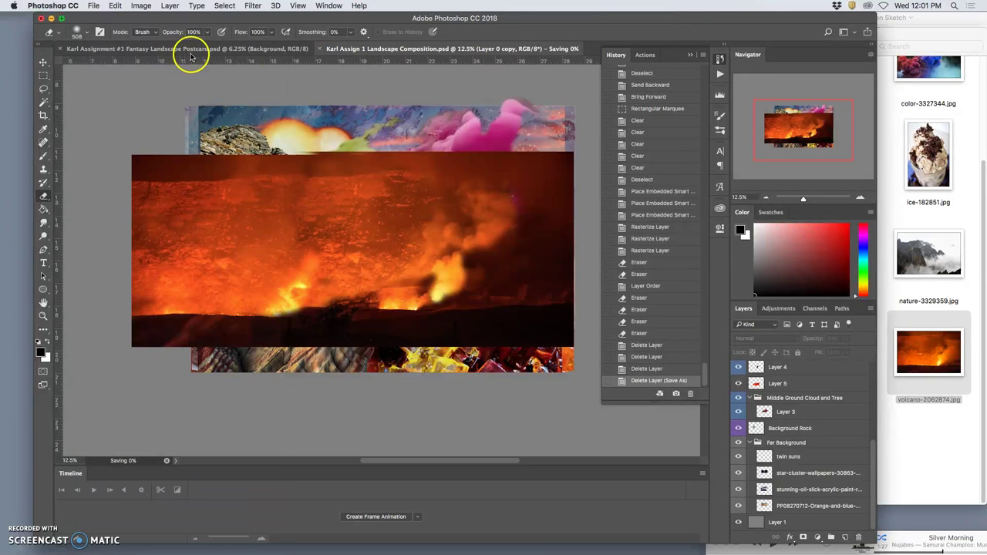
- Close the Assignment #1 Fantasy Landscape Postcard document
left_click(62, 50)
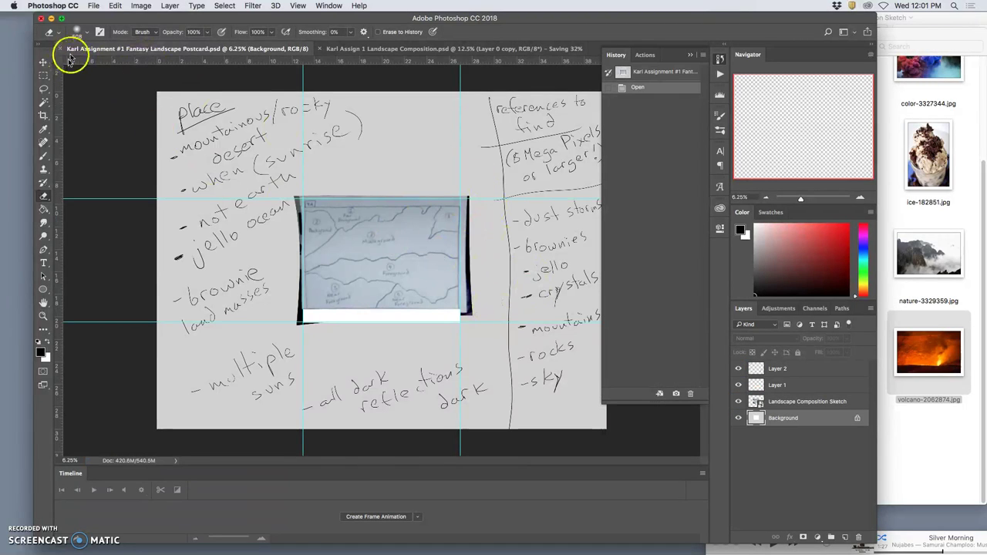
left_click(62, 50)
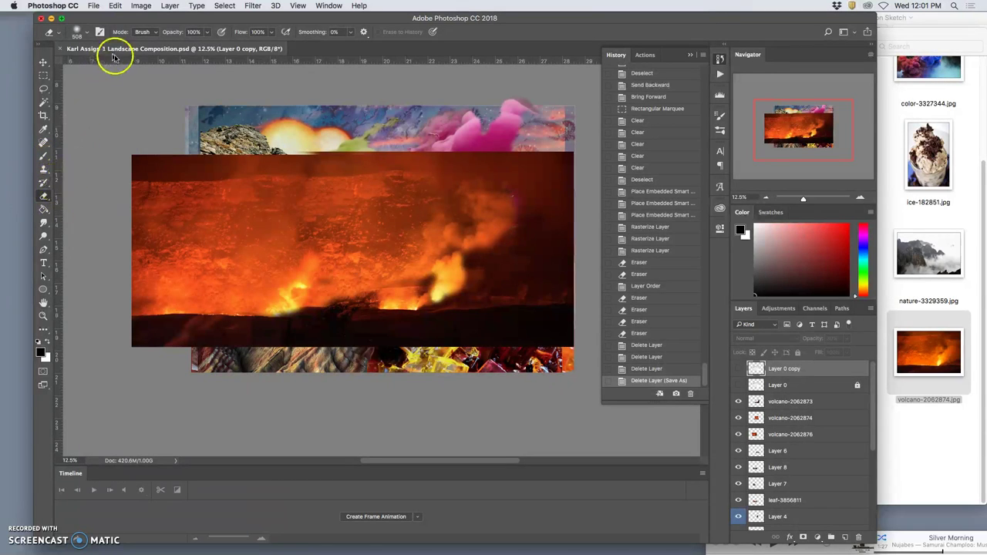
- Enlarge the soft Eraser to 2120 px and make volcano-2062873 the active layer
left_click(87, 32)
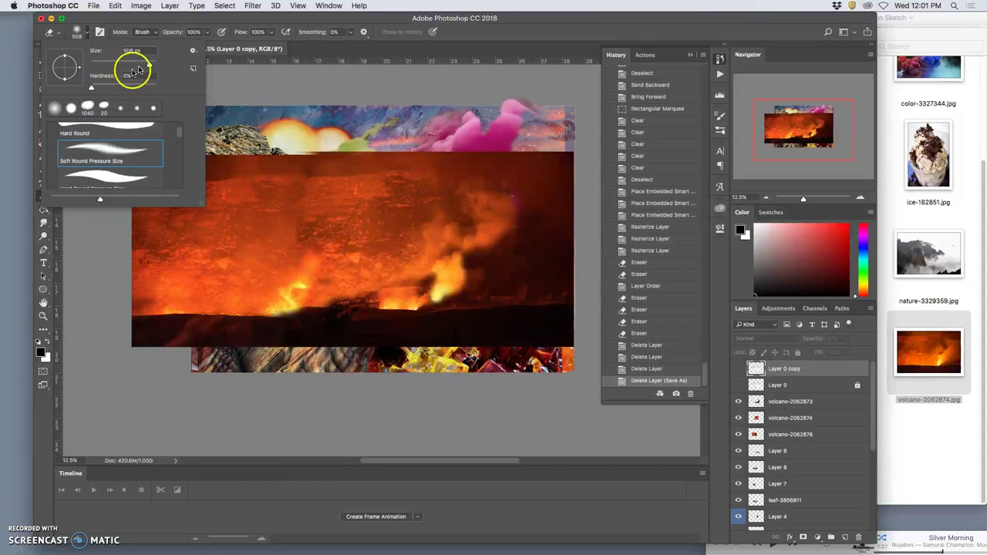
left_click_drag(149, 64, 151, 65)
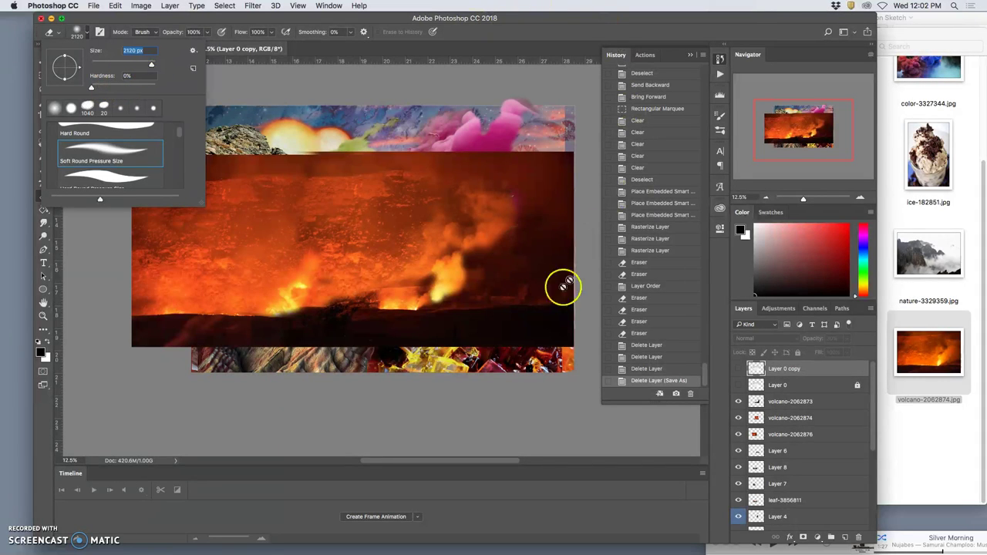
left_click(472, 234)
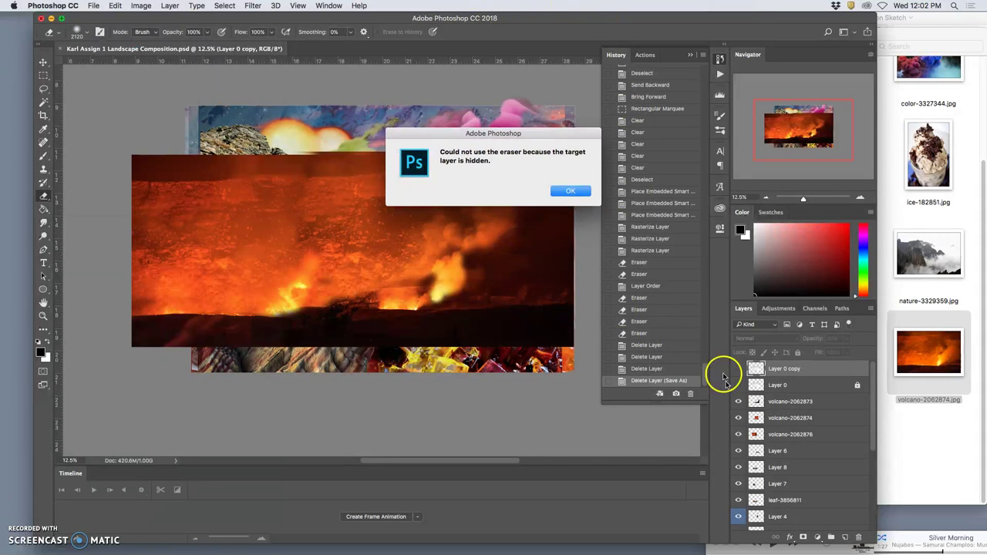
left_click(571, 192)
left_click(790, 423)
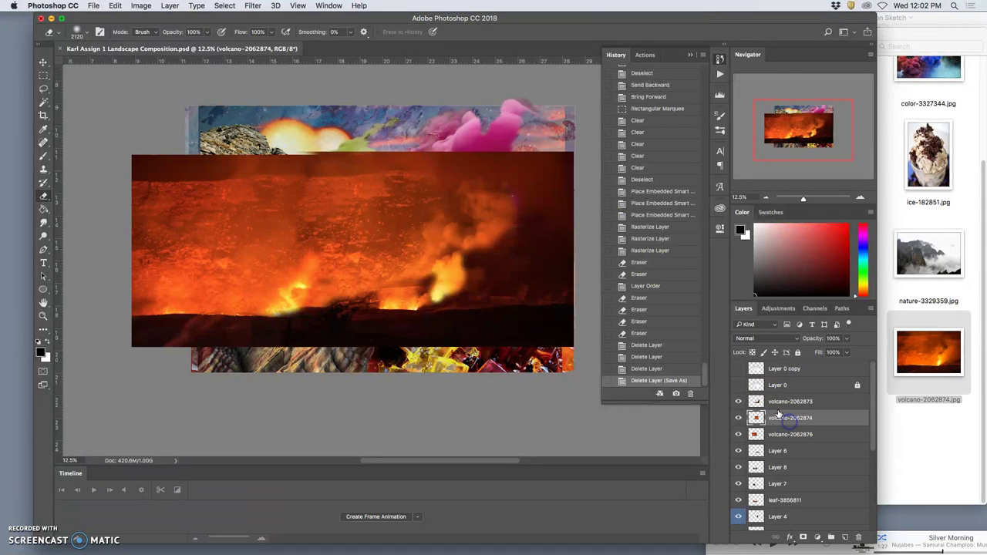
left_click(780, 402)
left_click(739, 402)
left_click(738, 402)
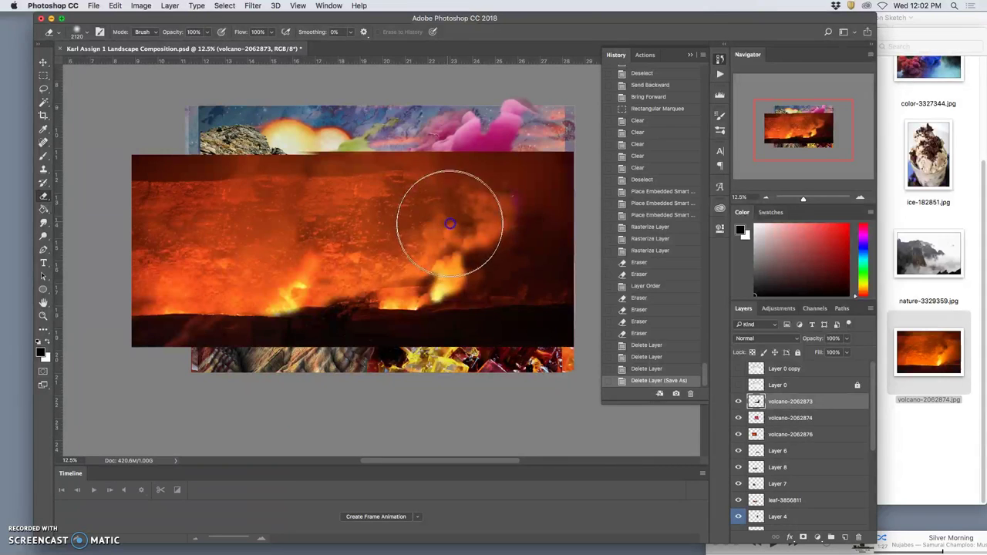
- Try a 2120 px Eraser stroke across the smoke on volcano-2062873, undo it, and check the layer's contribution by toggling its visibility
left_click_drag(452, 216, 544, 275)
left_click(773, 403)
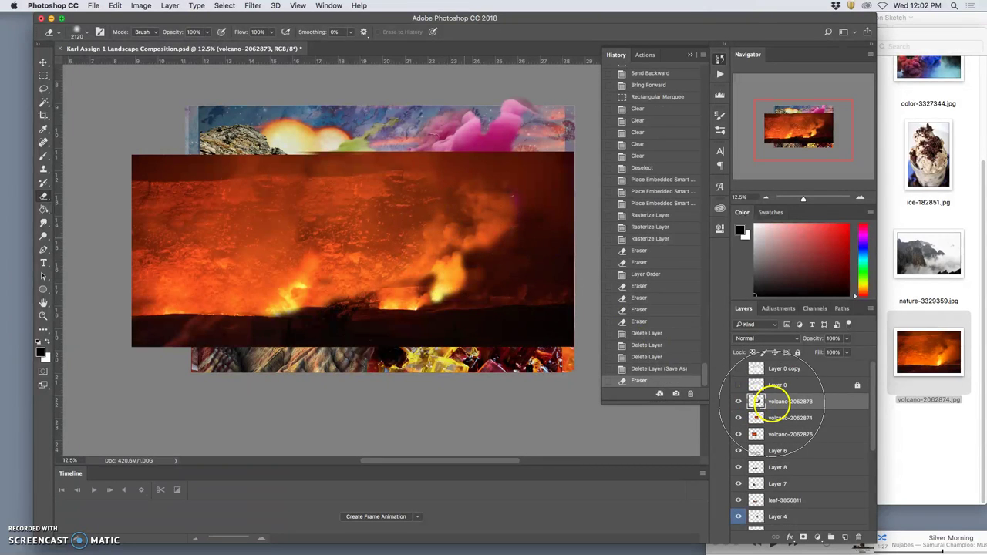
left_click(738, 402)
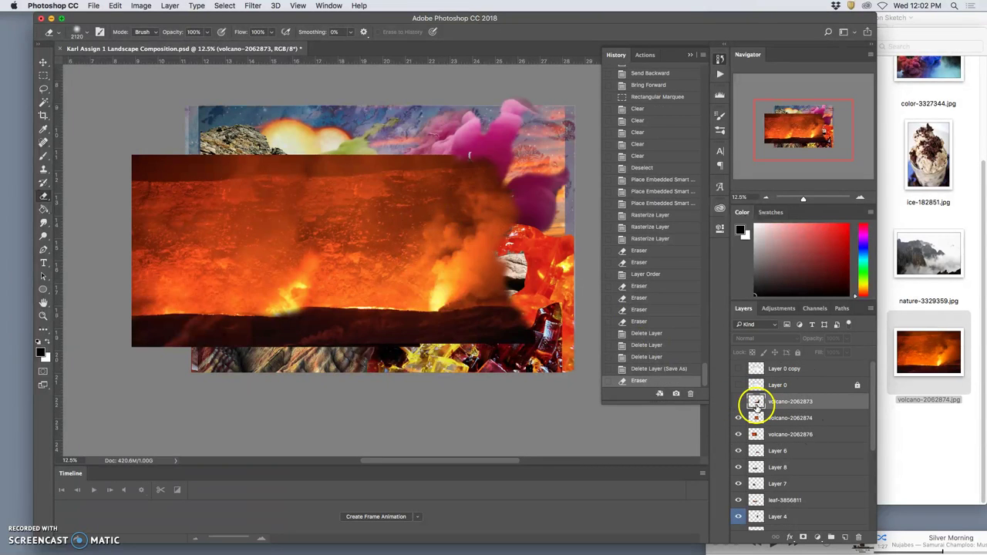
key("super+z")
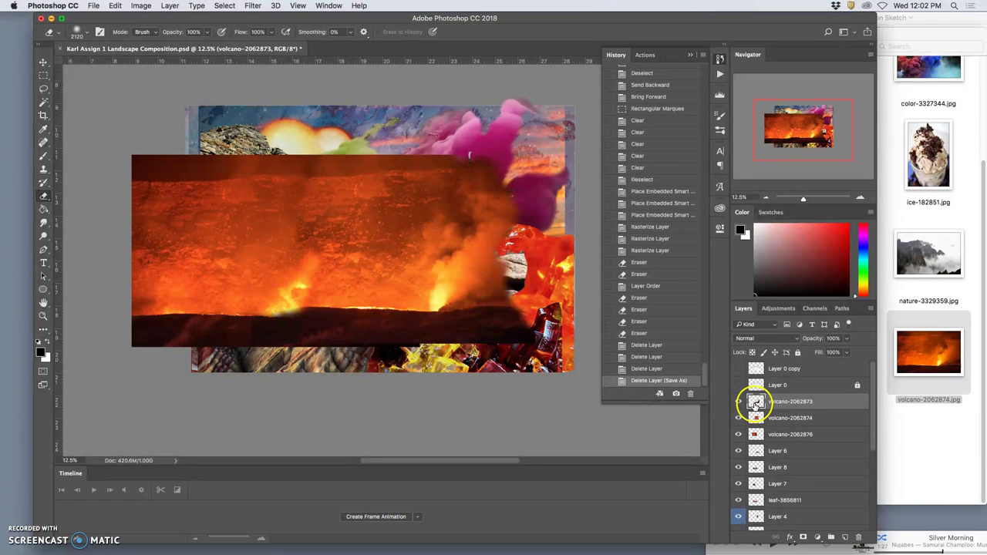
left_click(738, 402)
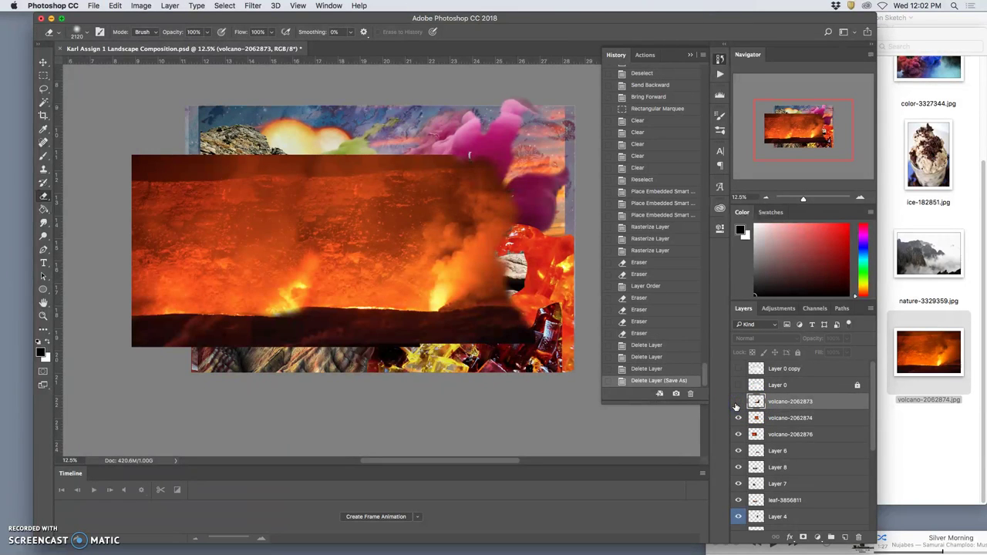
left_click(738, 402)
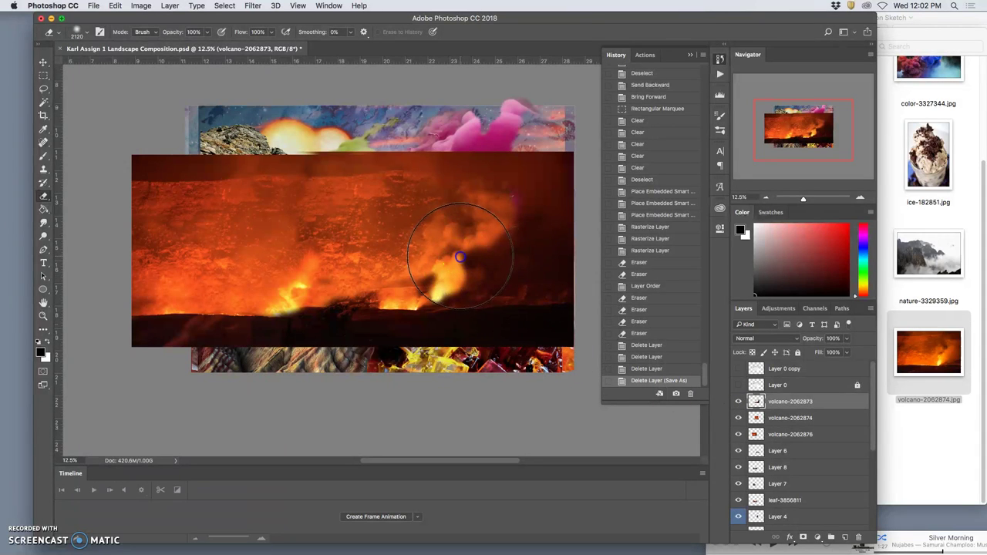
- Erase the upper middle of volcano-2062873 toward the smoke with the soft 2120 px Eraser to soften the blend
left_click(417, 191)
left_click_drag(416, 192, 458, 229)
left_click(774, 395)
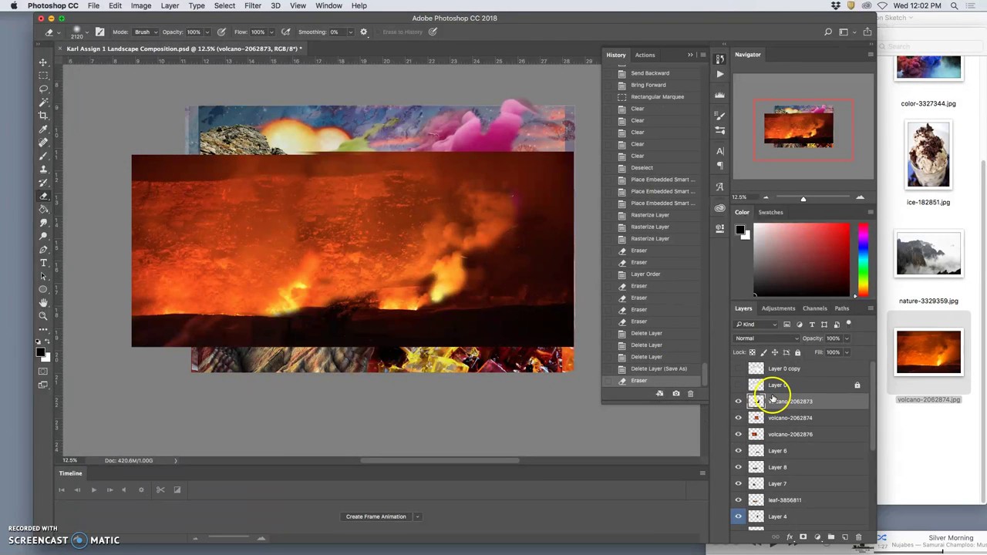